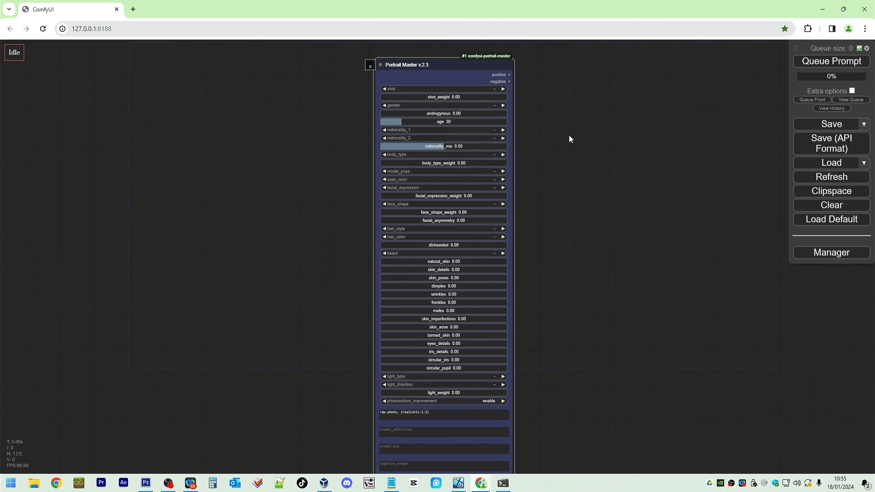
- Add a CLIPTextEncode node beside the Portrait Master node
drag(459, 73, 390, 73)
drag(504, 94, 460, 240)
double_click(488, 201)
text(clip)
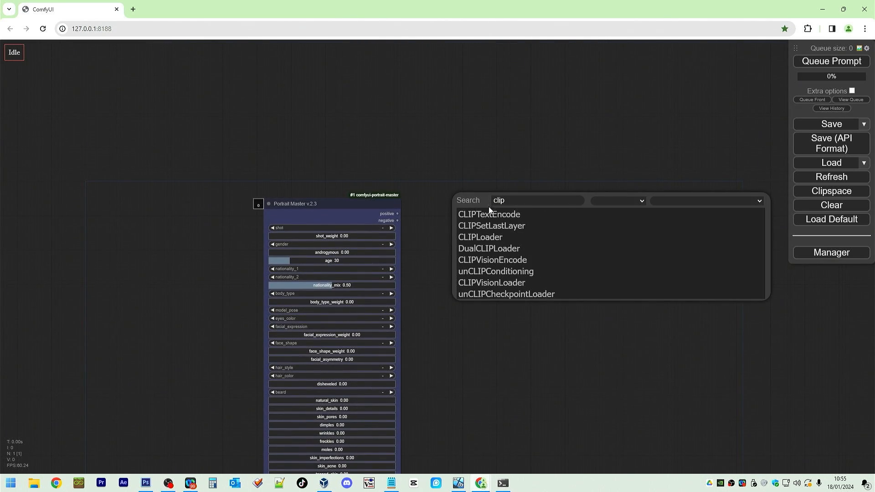
click(489, 214)
- Convert the CLIP Text Encode node's text to an input and connect Portrait Master's positive output to it
right_click(517, 191)
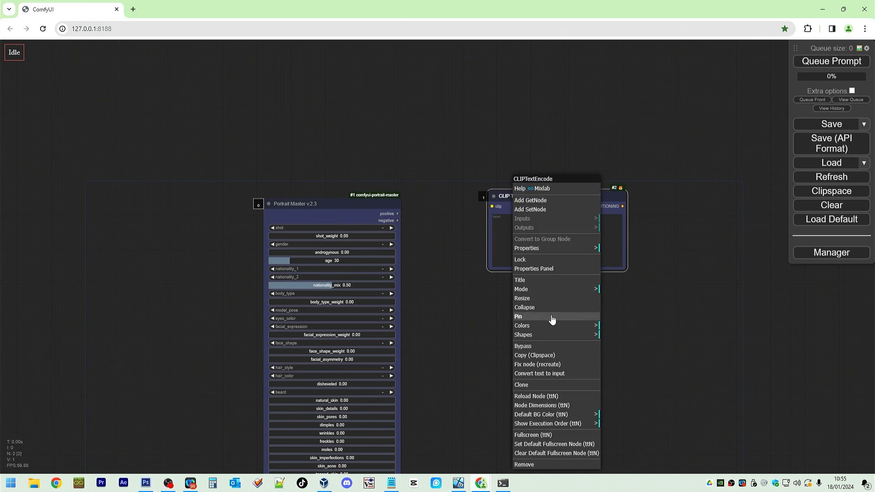
click(546, 374)
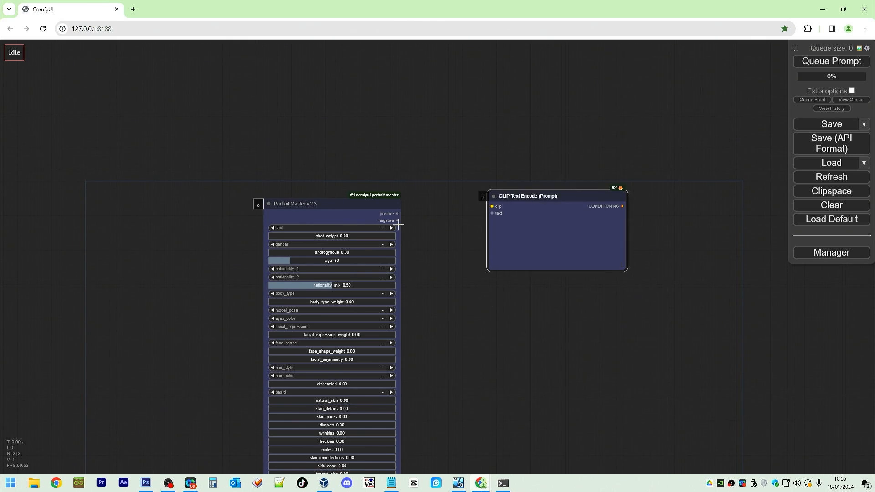
drag(398, 213, 492, 213)
- Duplicate the CLIP Text Encode node, place the copy below the first, and connect Portrait Master's negative output to its text input
double_click(477, 299)
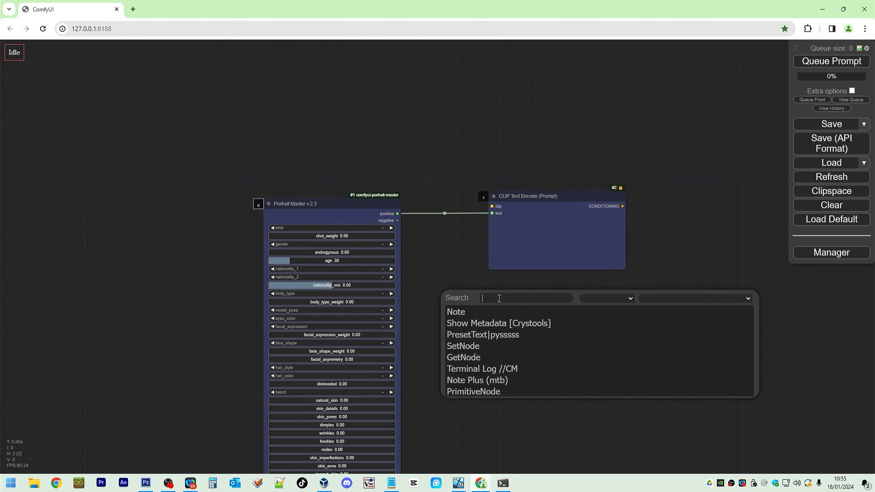
drag(568, 211, 563, 205)
key(ctrl+c)
key(ctrl+v)
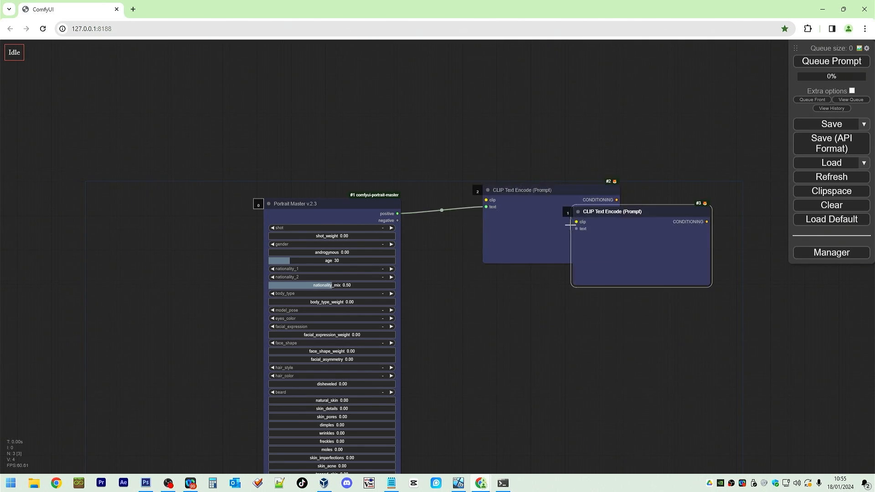
drag(631, 215, 514, 276)
drag(397, 220, 459, 290)
drag(511, 272, 525, 300)
- Add a KSampler node and connect the upper and lower encoders' conditioning outputs to its positive and negative inputs
drag(706, 234, 548, 238)
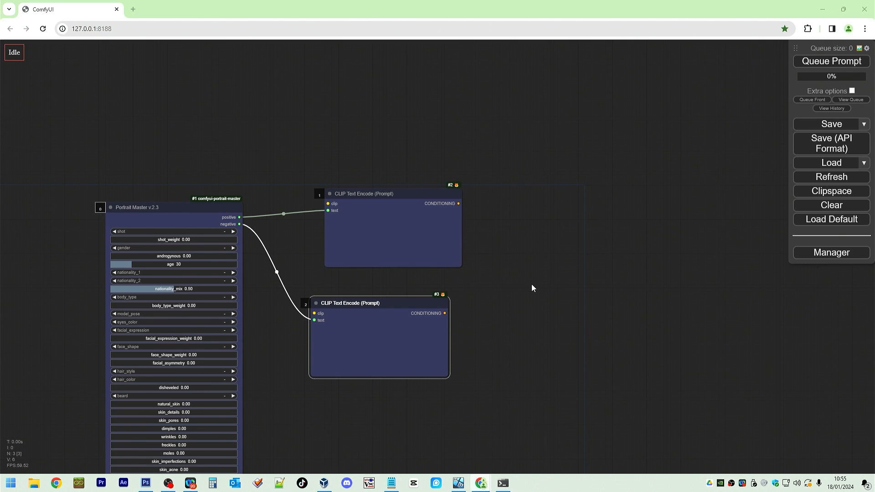
double_click(573, 239)
text(ksampler)
key(Return)
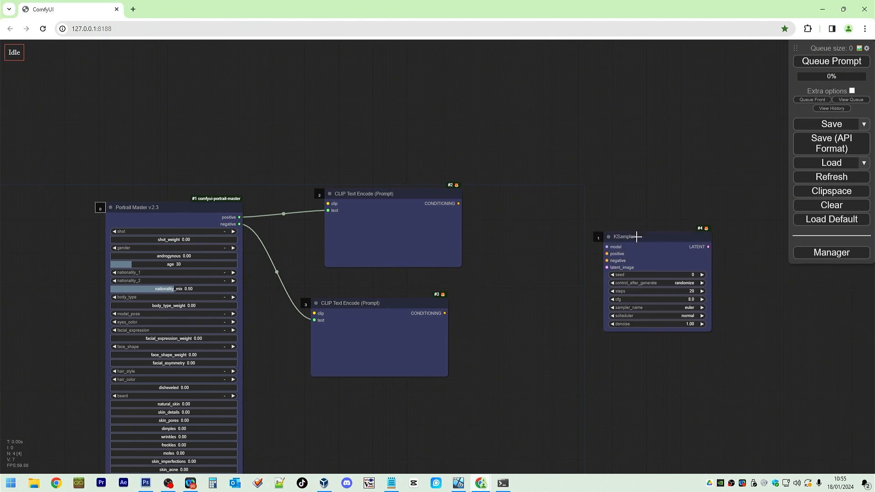
drag(637, 237, 534, 208)
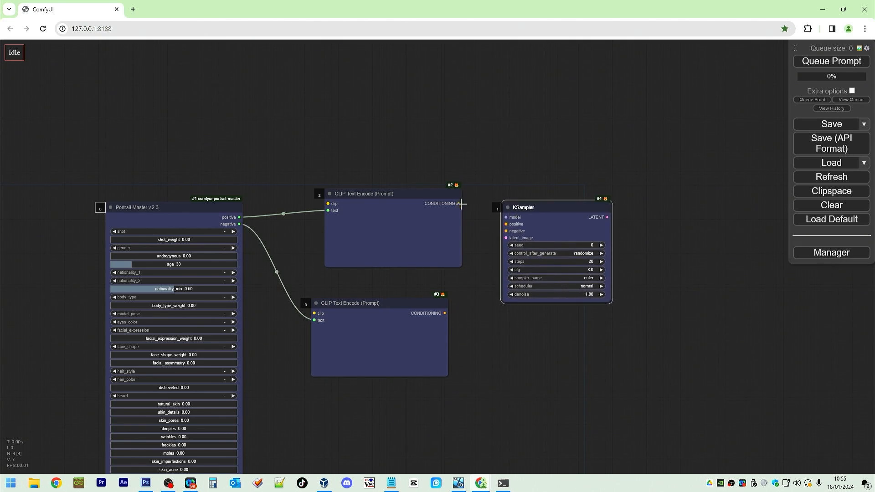
drag(458, 204, 506, 225)
drag(445, 314, 506, 231)
- Add an EmptyLatentImage node below the KSampler and connect its latent output to the latent_image input
double_click(509, 327)
text(empty)
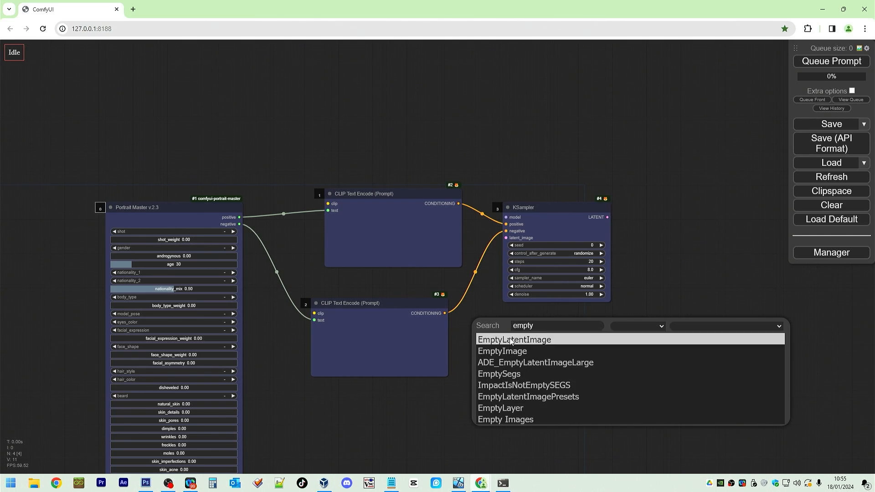
click(509, 339)
drag(613, 331, 506, 238)
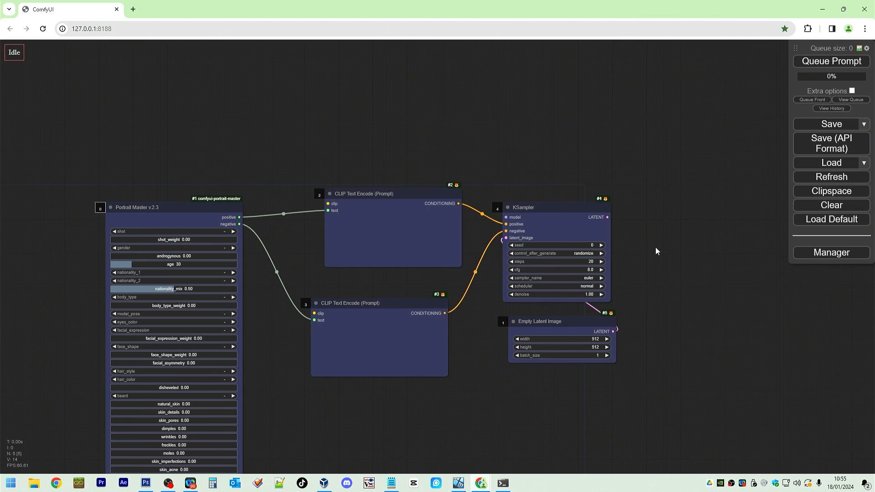
- Add a VAEDecode node after the KSampler and connect the KSampler's latent output to its samples input
drag(660, 249, 535, 286)
double_click(553, 259)
text(v)
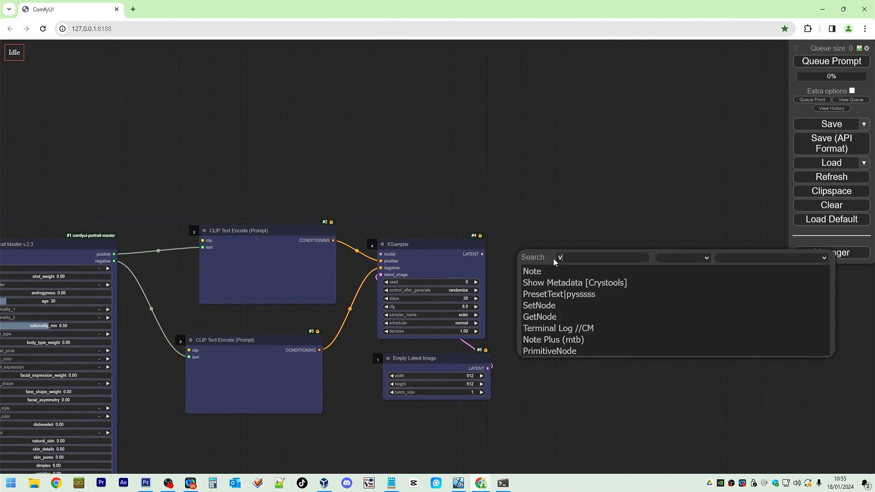
text(aedecode)
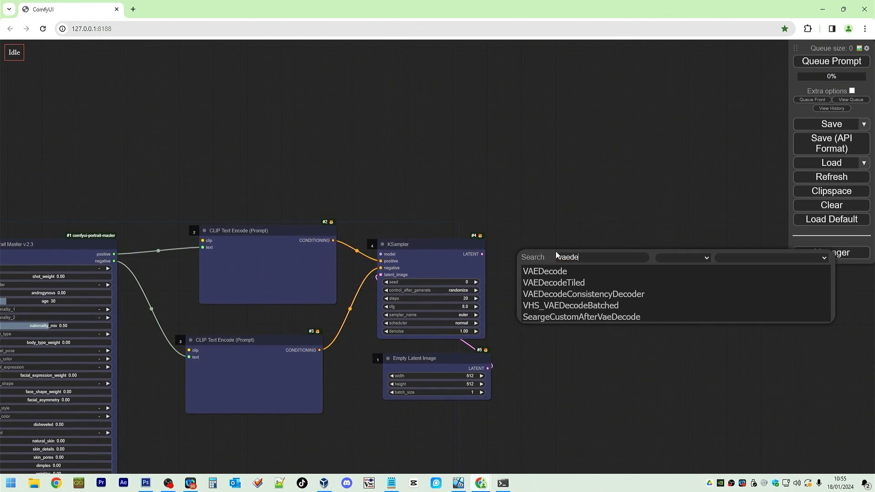
click(547, 271)
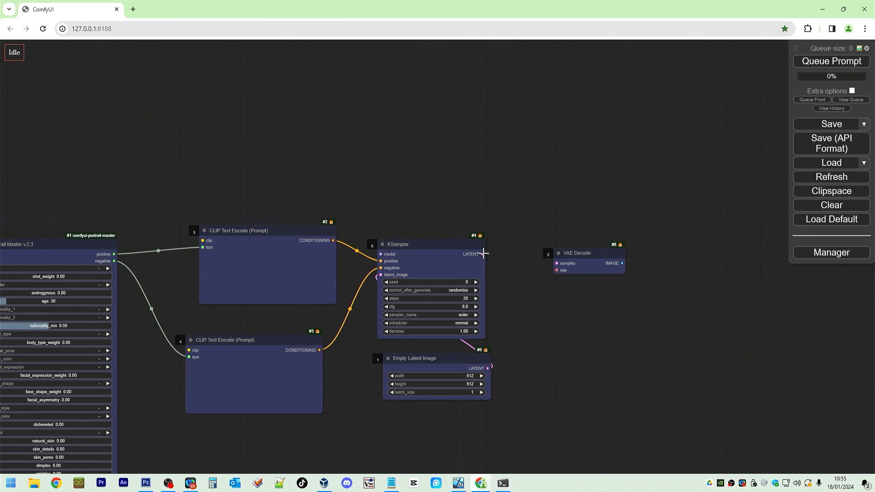
drag(484, 254, 557, 263)
- Add a VAELoader node above the KSampler, set its VAE to taesd, and connect it to VAE Decode's vae input
double_click(497, 158)
text(vae)
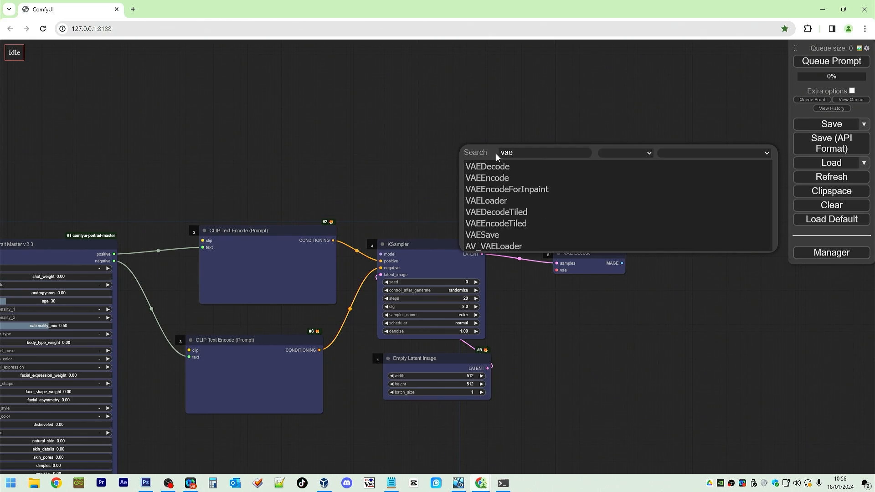
click(487, 200)
drag(563, 155, 464, 169)
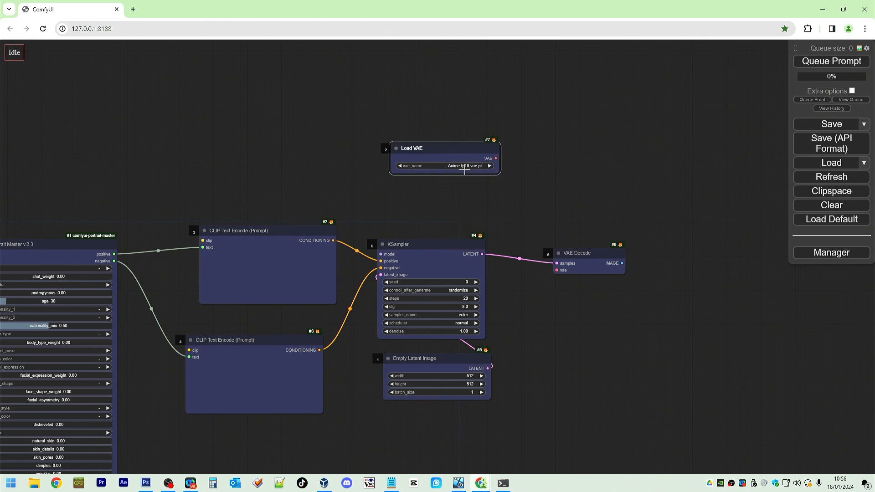
click(464, 169)
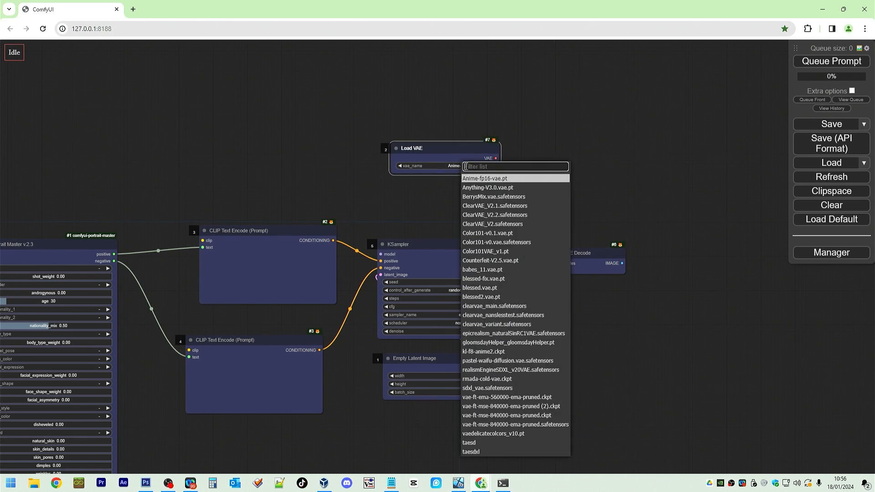
click(496, 443)
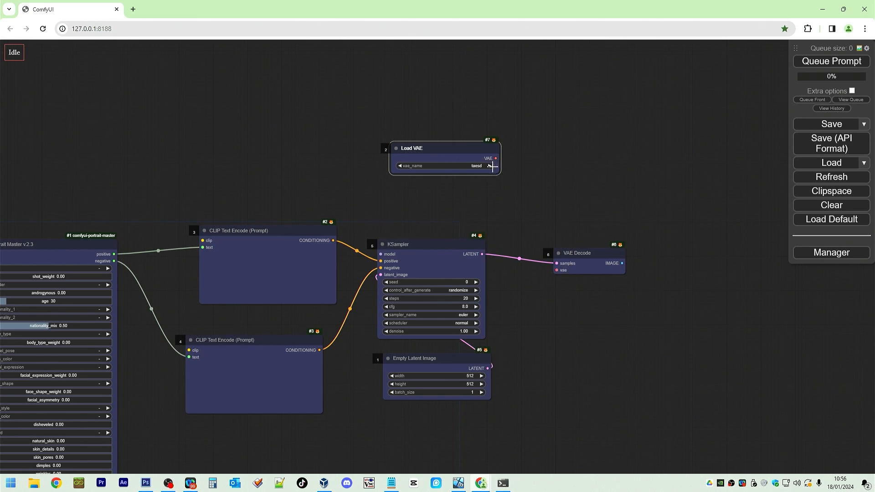
drag(495, 158, 557, 270)
- Add a PreviewImage node connected to VAE Decode's image output and try running the workflow
double_click(655, 262)
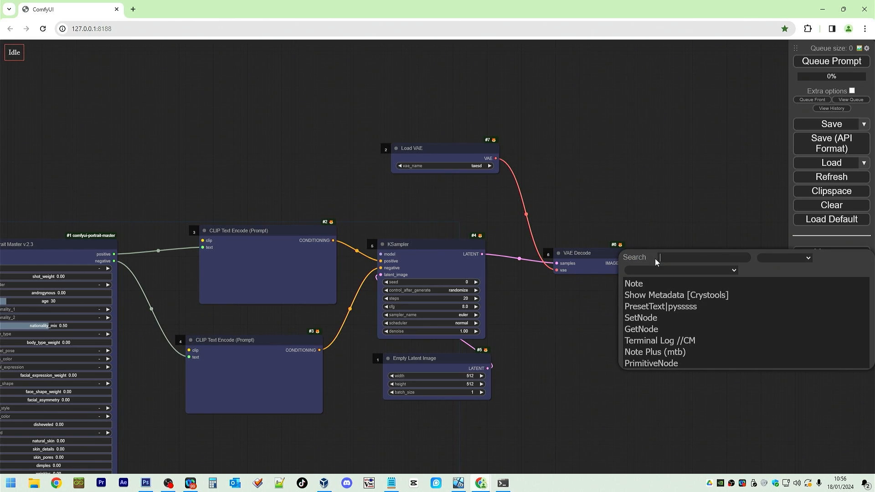
text(show)
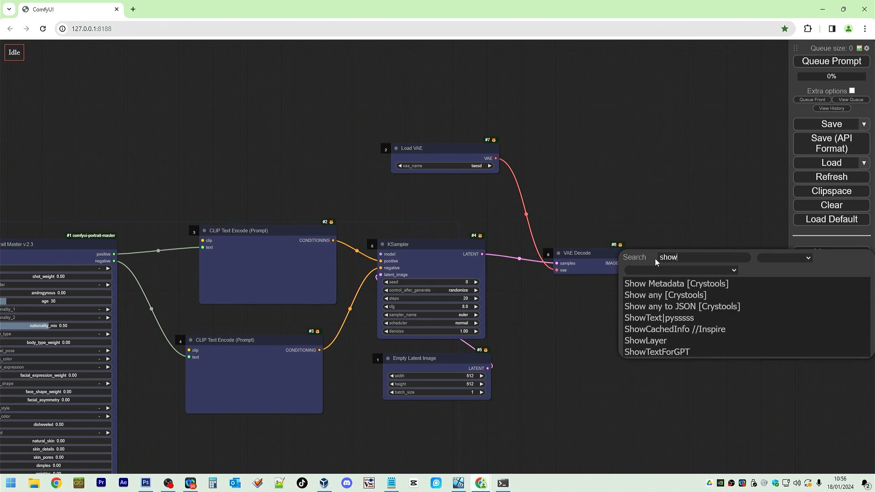
key(BackSpace)
key(BackSpace)
key(BackSpace)
key(BackSpace)
text(image)
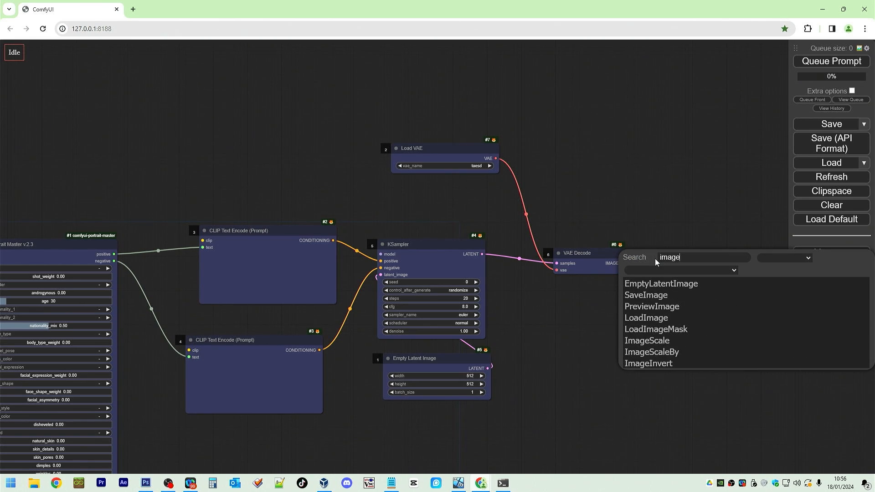
click(651, 306)
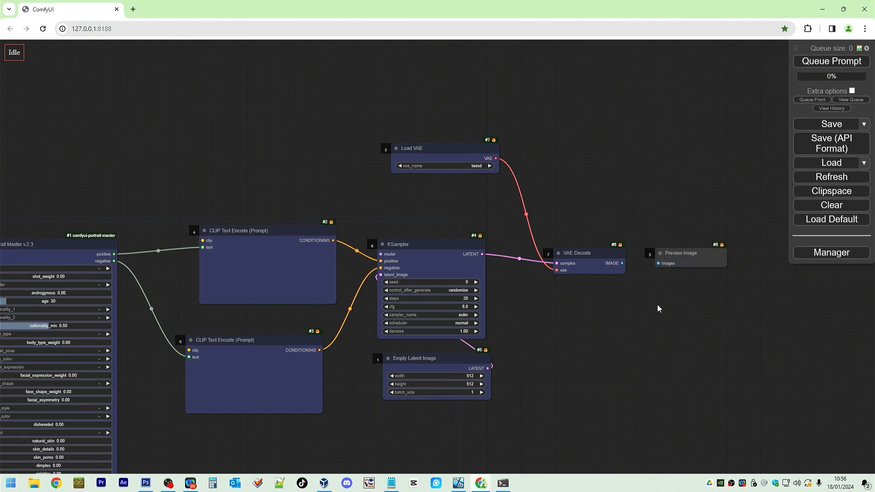
drag(621, 263, 658, 263)
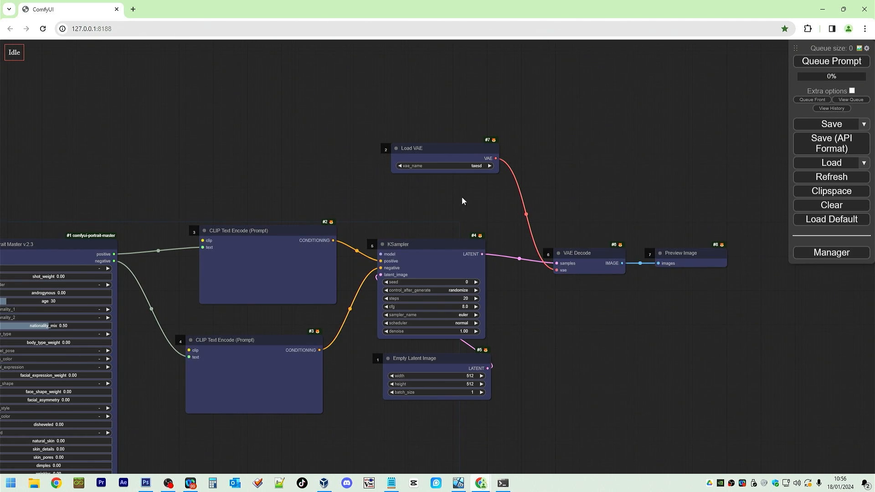
click(815, 65)
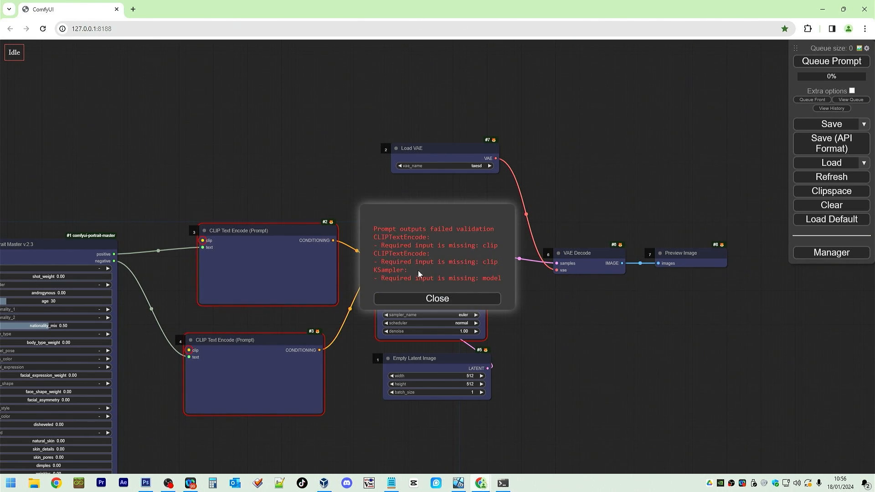
click(419, 298)
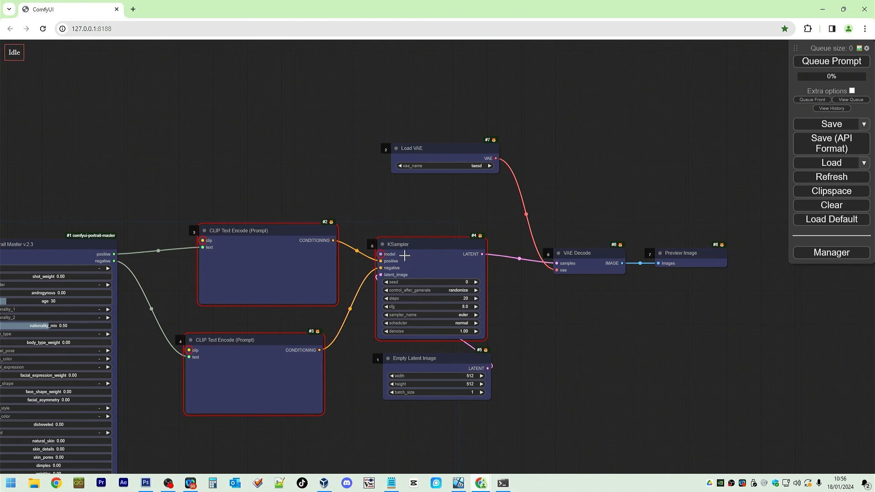
- Add a CheckpointLoaderSimple node above the encoders, connecting its model output to the KSampler and its clip output to both text encoders
double_click(218, 149)
text(check)
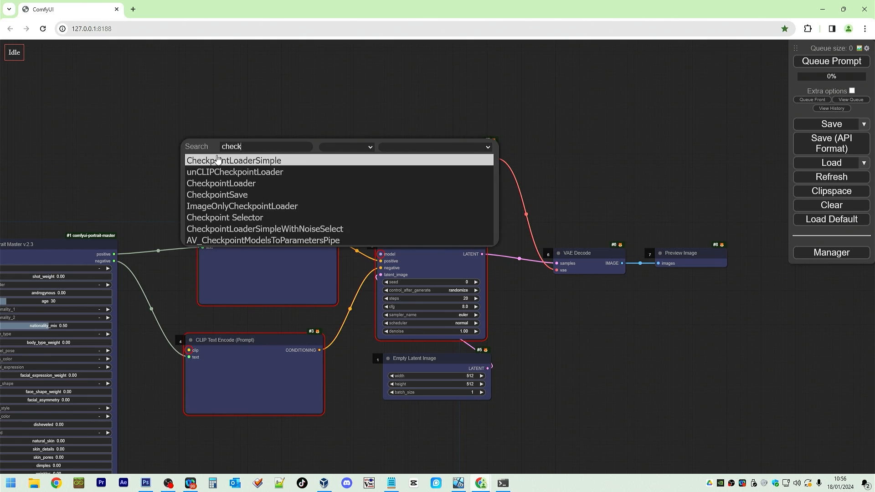
click(217, 160)
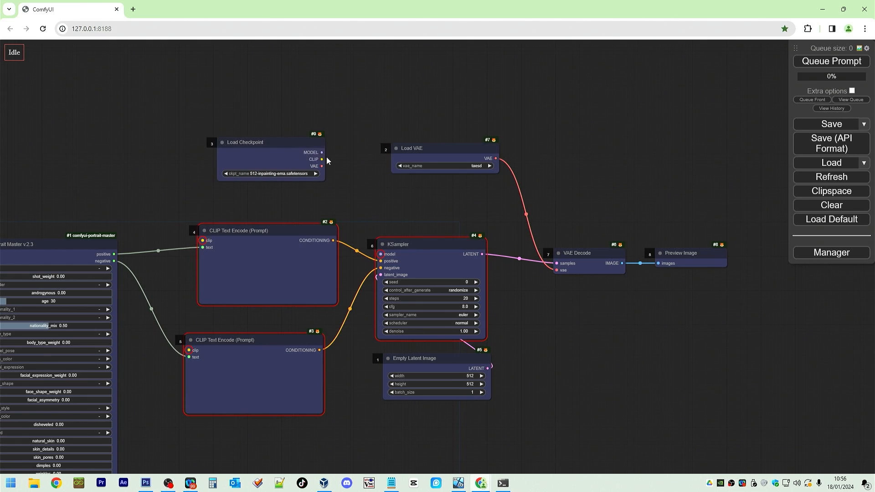
drag(291, 146, 380, 254)
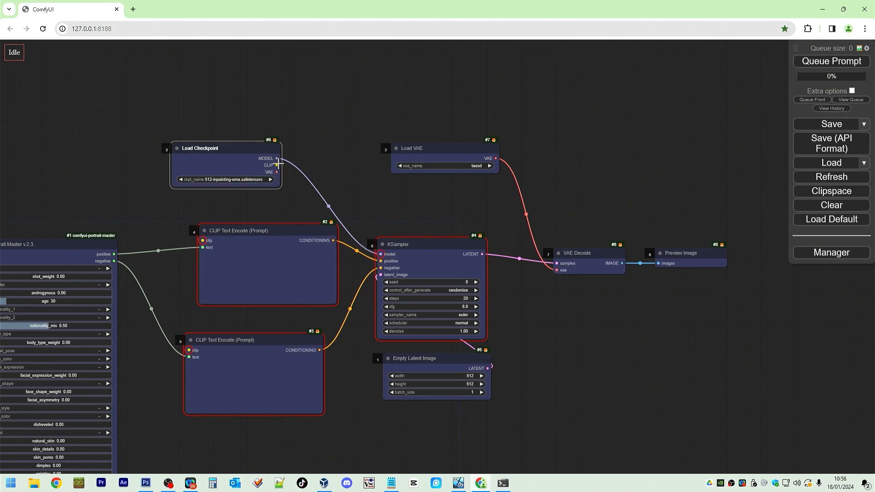
drag(276, 164, 188, 350)
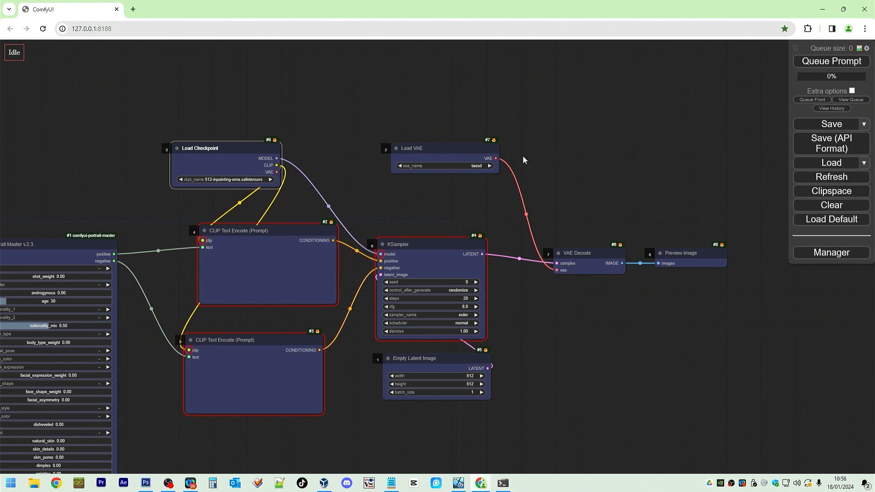
- Delete the Load VAE node and connect Load Checkpoint's VAE output to VAE Decode's vae input
click(457, 145)
key(Delete)
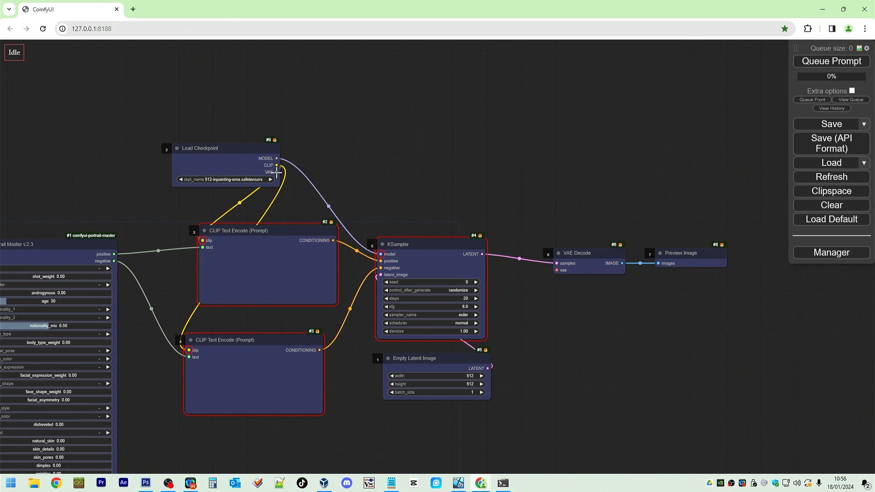
drag(276, 172, 557, 271)
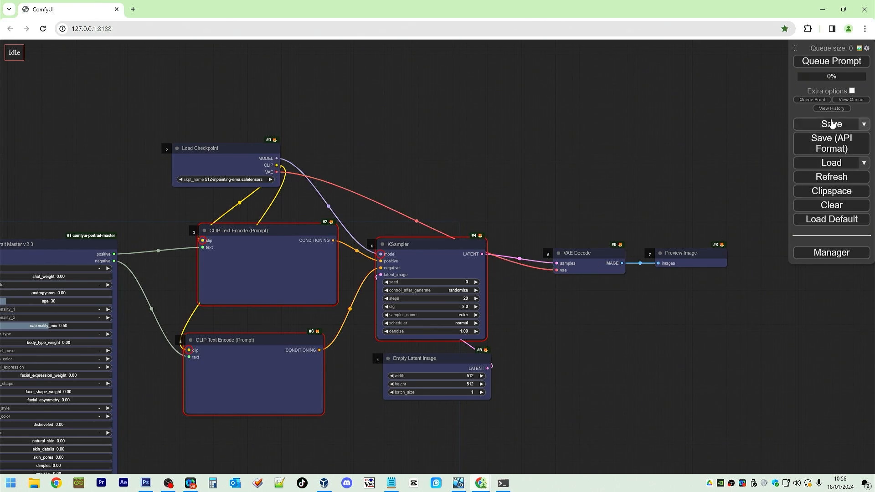
- Queue the prompt to run the workflow and turn on Follow execution for the canvas
click(823, 63)
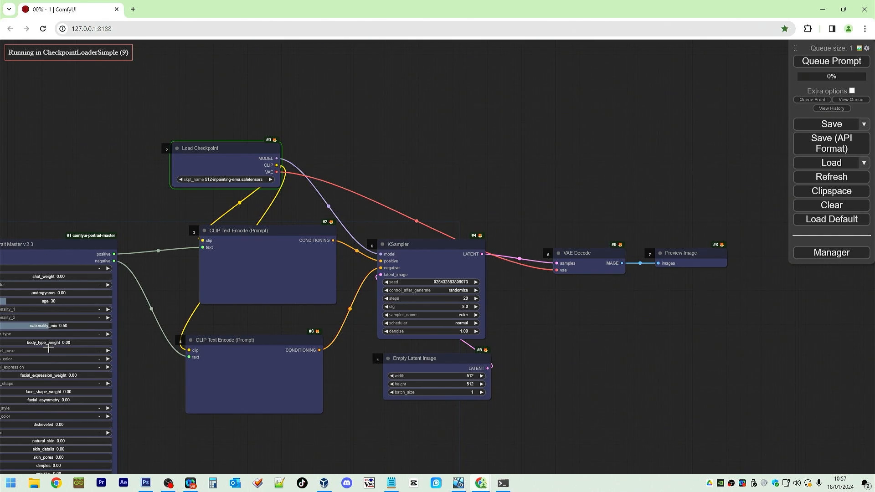
right_click(453, 183)
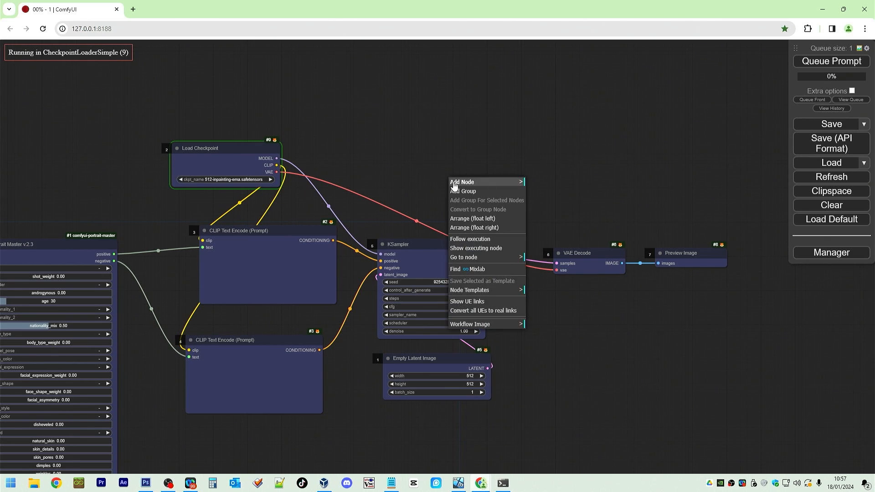
click(486, 238)
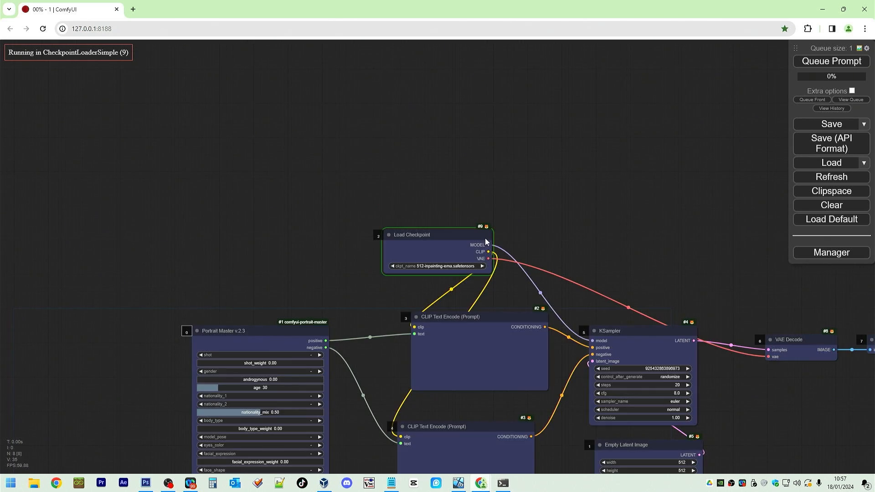
- Open the generated image from the Preview Image node in its own browser tab
scroll(502, 299, up, 6)
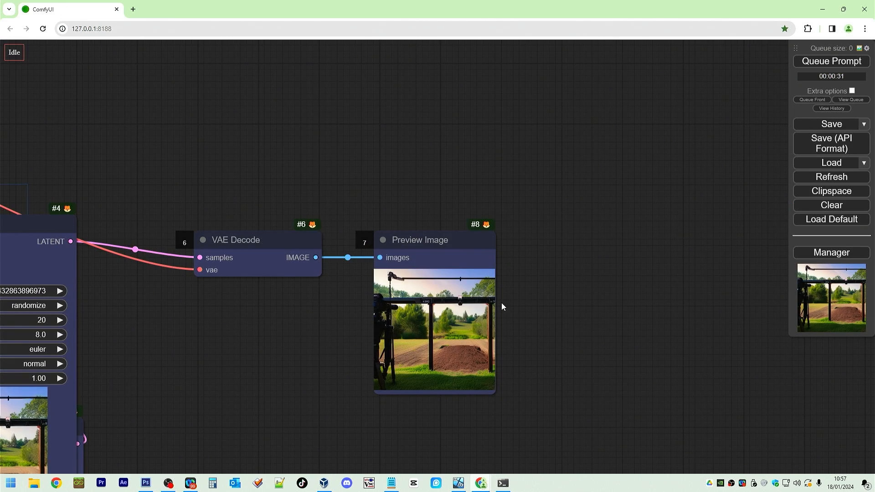
right_click(459, 305)
click(482, 162)
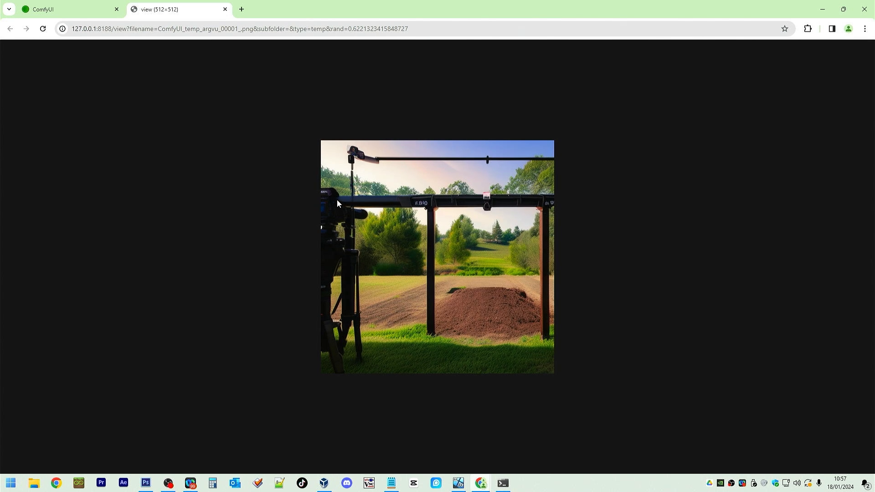
- Close the image's browser tab and queue the prompt two more times to generate new previews
click(225, 9)
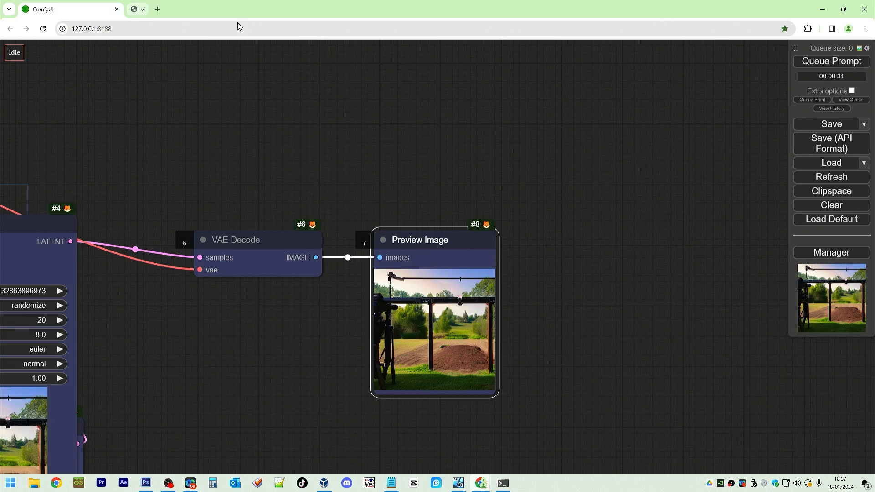
click(860, 64)
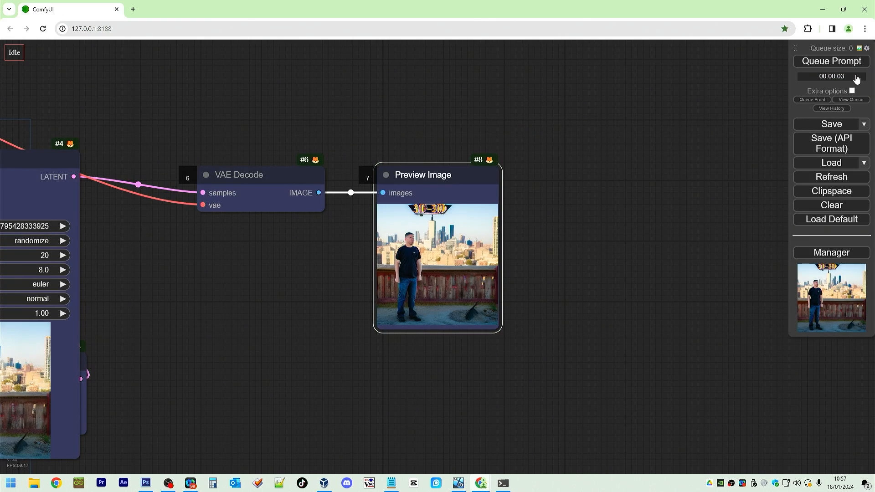
click(850, 63)
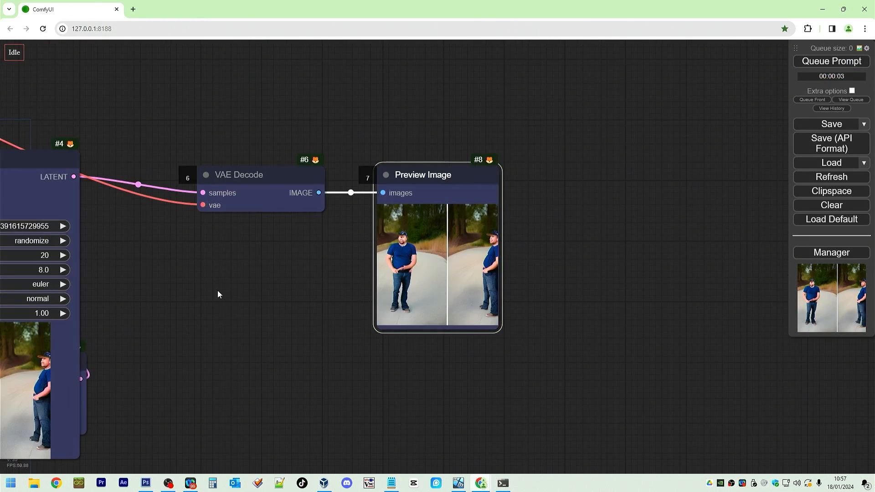
- Set the Load Checkpoint model to juggernautXL_version6Rundiffusion.safetensors and queue the prompt
scroll(120, 248, down, 6)
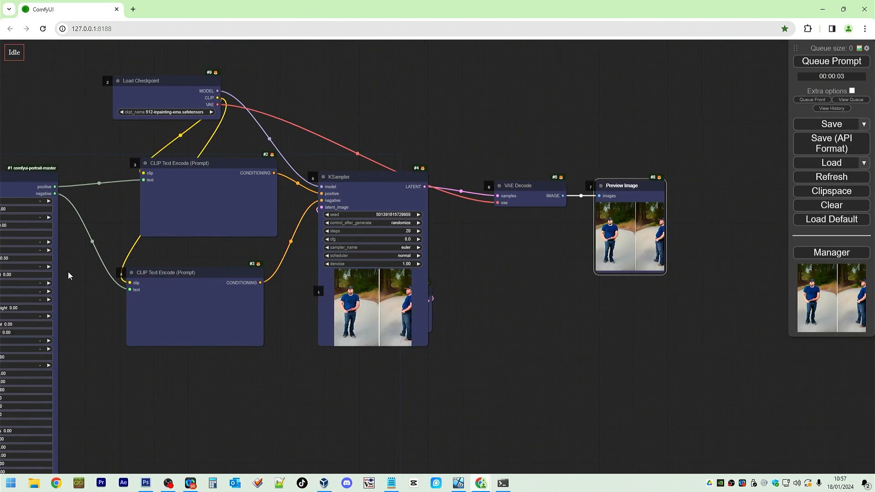
drag(67, 272, 518, 251)
click(624, 91)
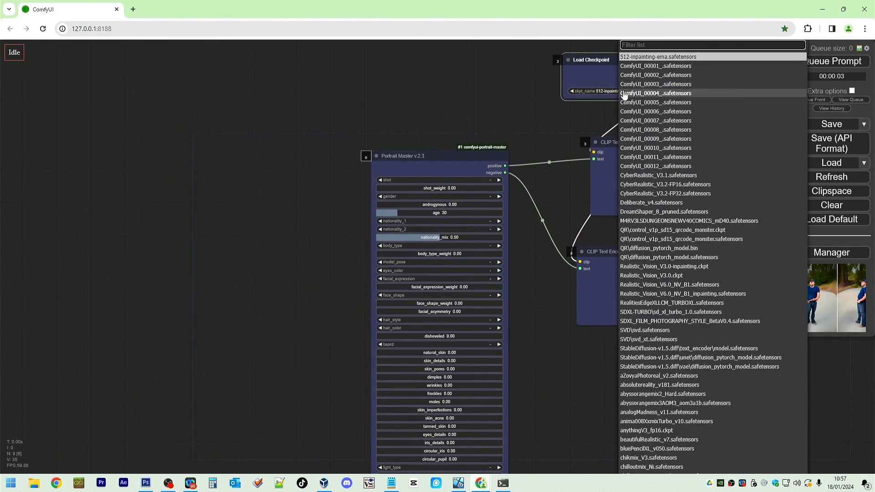
text(jugger)
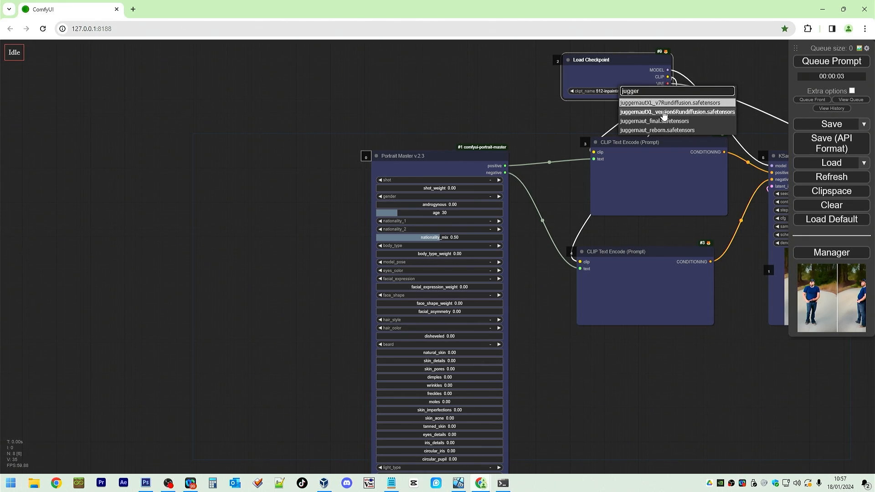
click(663, 113)
click(854, 62)
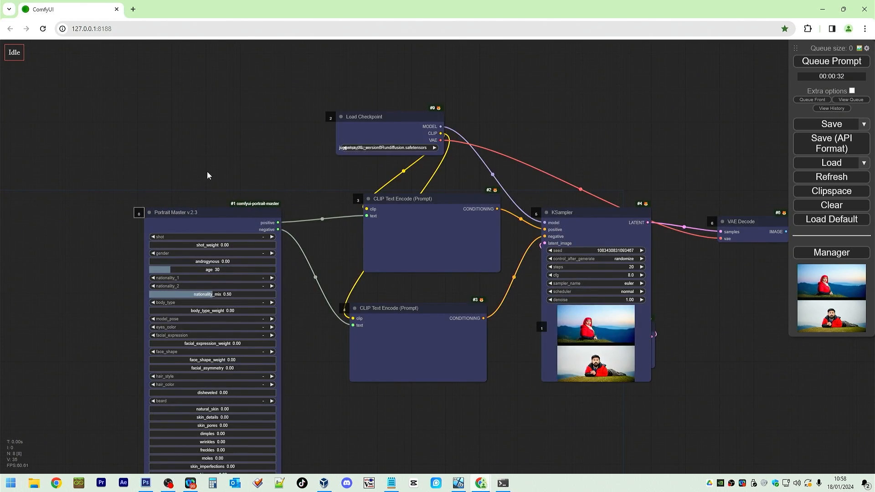
- Set the Portrait Master node's shot to Close-up and queue the prompt
drag(207, 174, 346, 112)
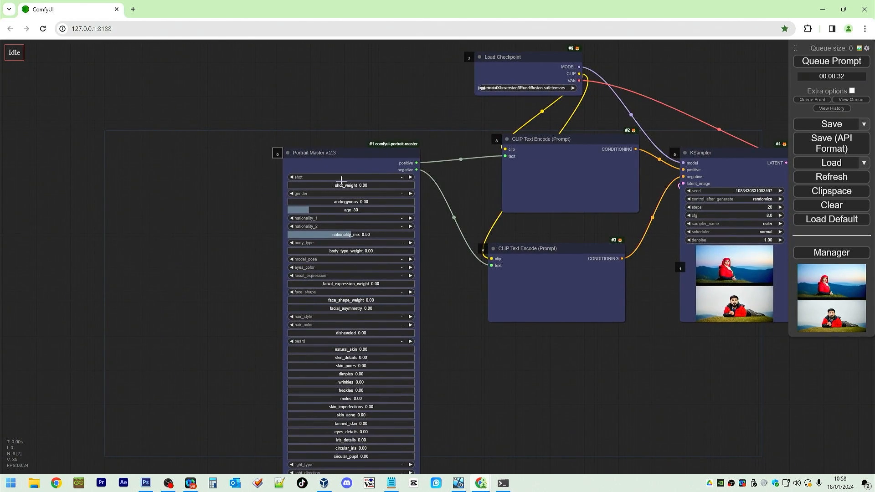
click(308, 177)
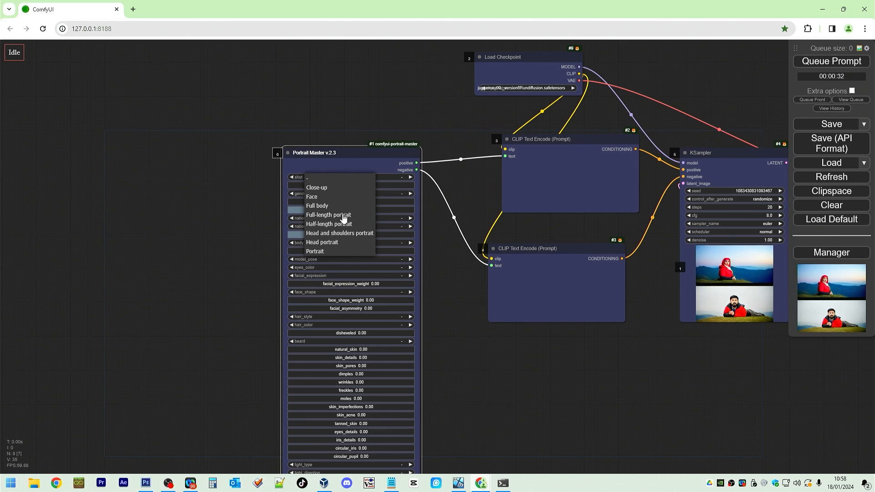
click(336, 187)
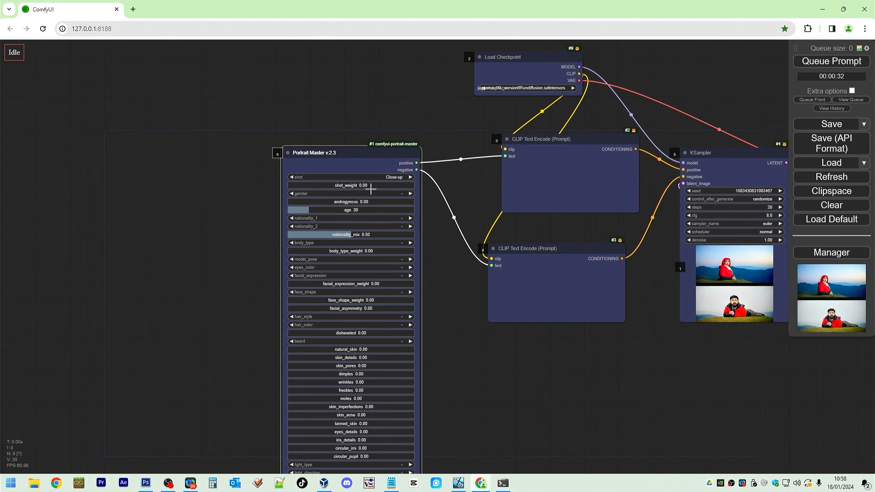
click(837, 62)
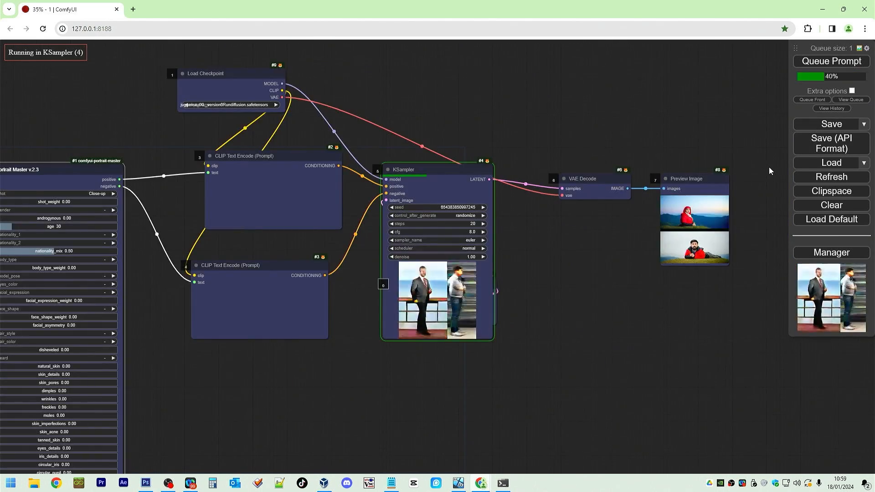
- Add a ShowText|pysssss node above Portrait Master, connect its text input to the positive output, and queue the prompt
drag(496, 102, 540, 83)
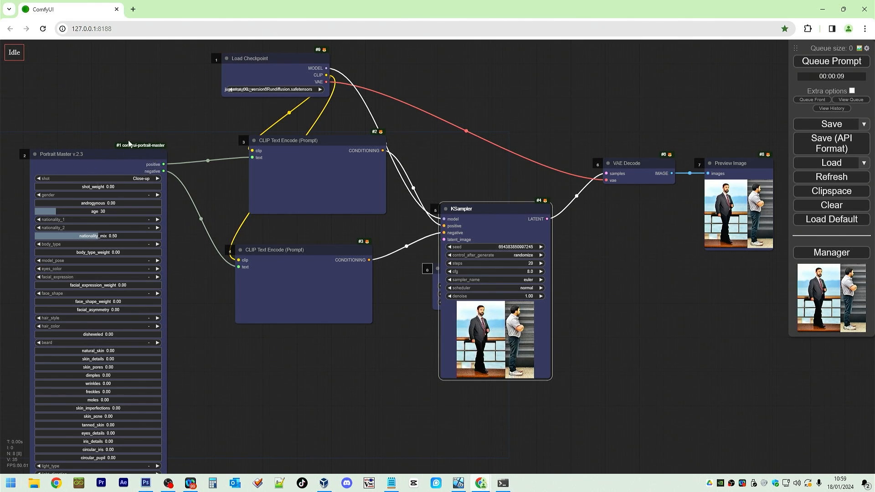
drag(127, 102, 273, 192)
double_click(220, 150)
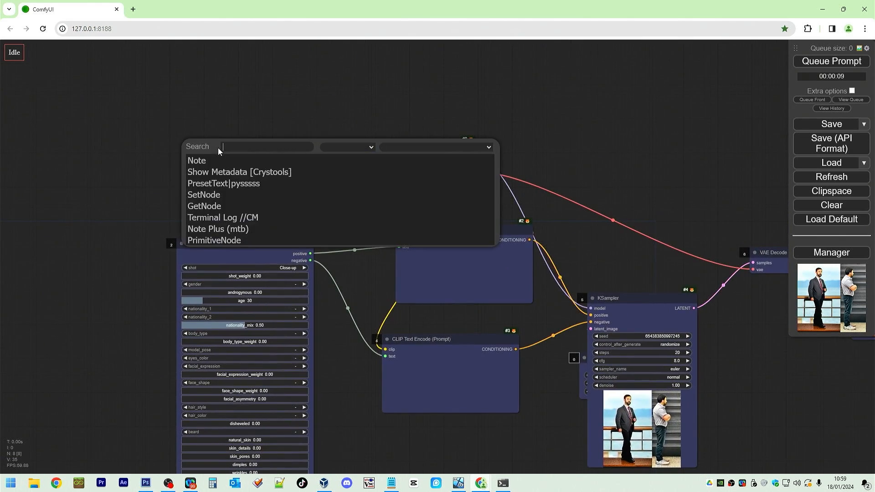
text(sh)
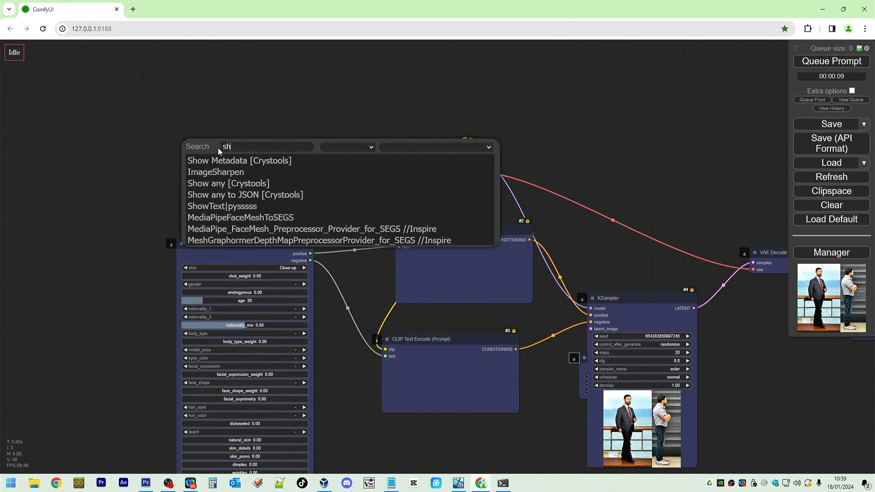
text(owte)
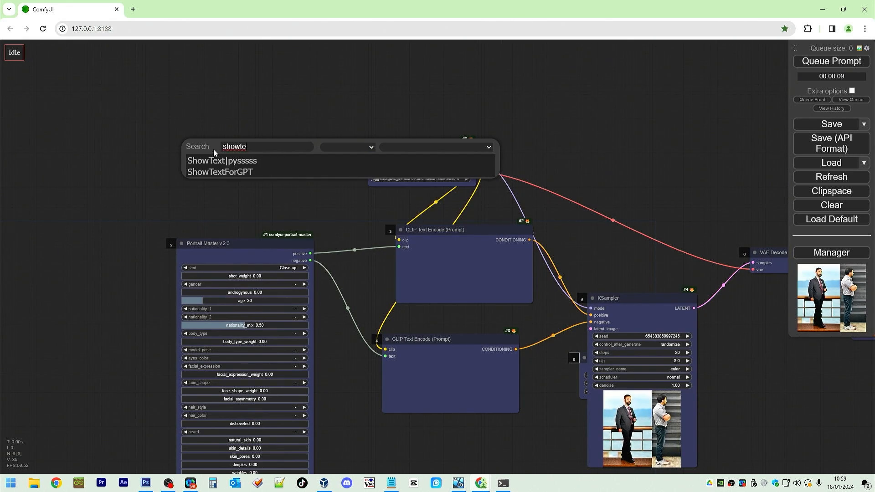
click(213, 160)
drag(221, 152, 311, 253)
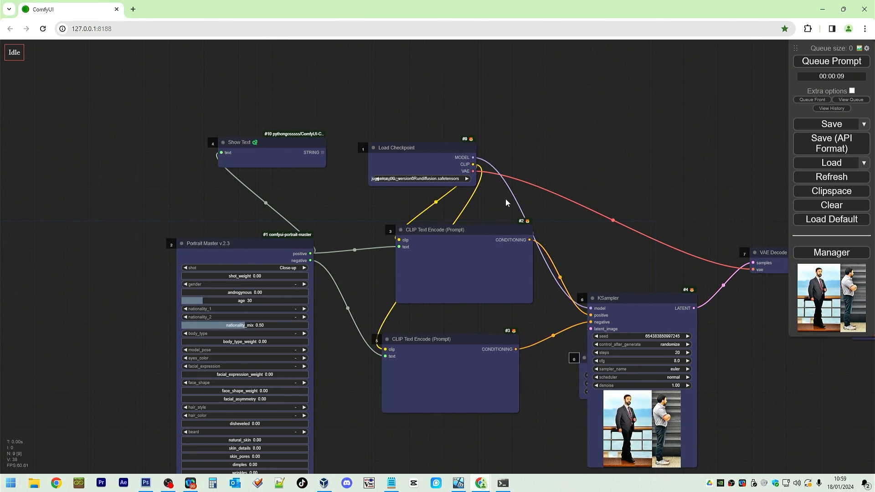
click(832, 62)
- Reposition the positive CLIP Text Encode node beside Load Checkpoint, and move and enlarge the Show Text node so its prompt is readable
drag(668, 288, 464, 160)
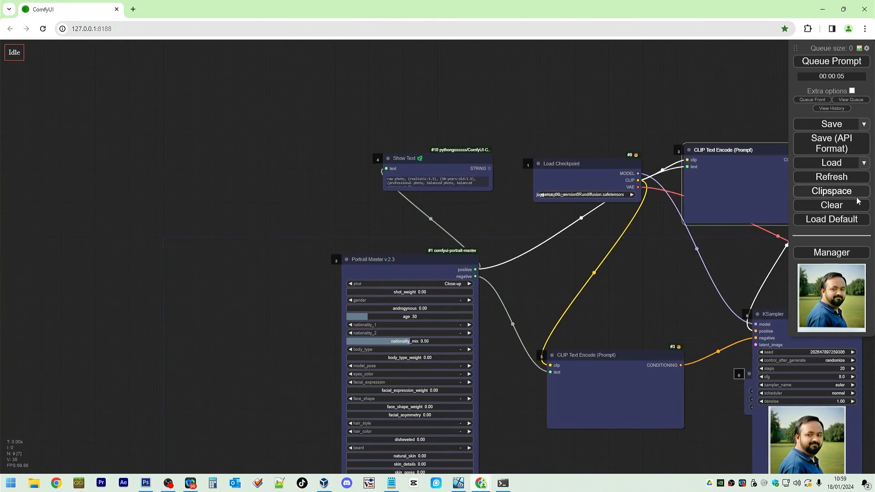
drag(771, 150, 717, 219)
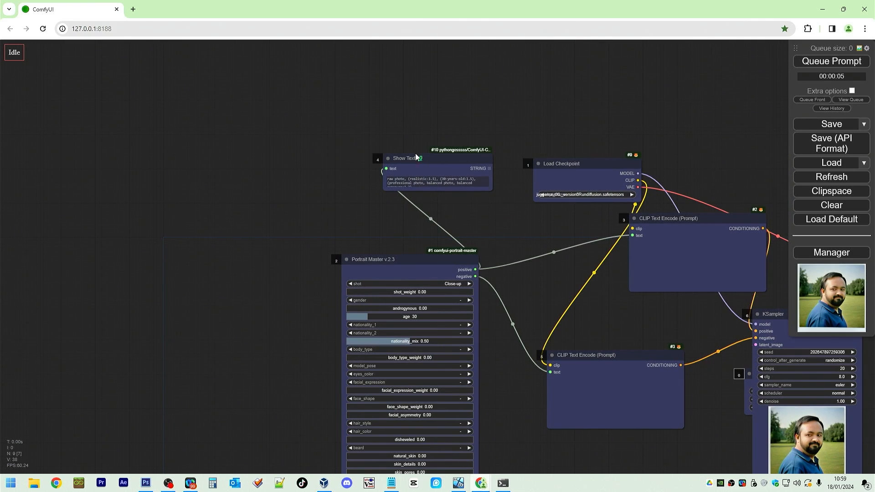
drag(415, 156, 319, 107)
drag(396, 139, 465, 169)
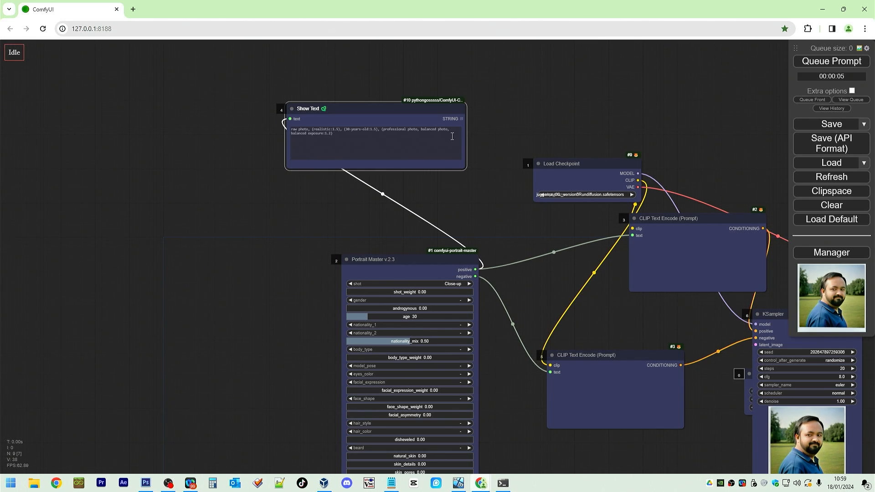
drag(449, 186, 487, 136)
click(529, 171)
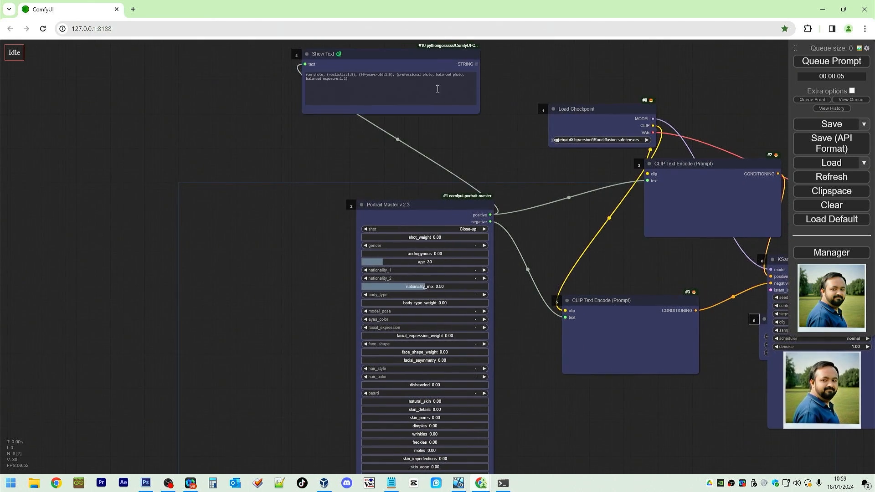
- Duplicate the Show Text node and connect Portrait Master's negative output to the copy's text input
click(432, 55)
key(ctrl+c)
key(ctrl+v)
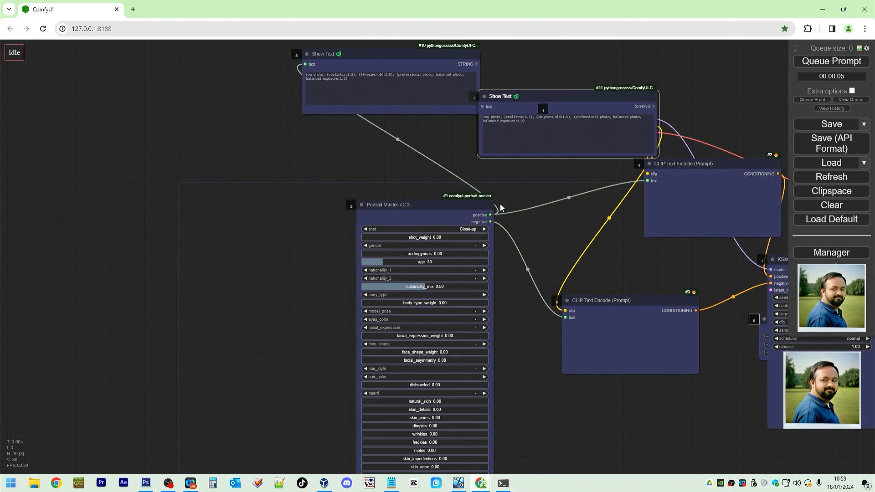
drag(490, 221, 482, 109)
- Add a WD14 Tagger node below Preview Image and connect VAE Decode's image output to its image input
double_click(257, 177)
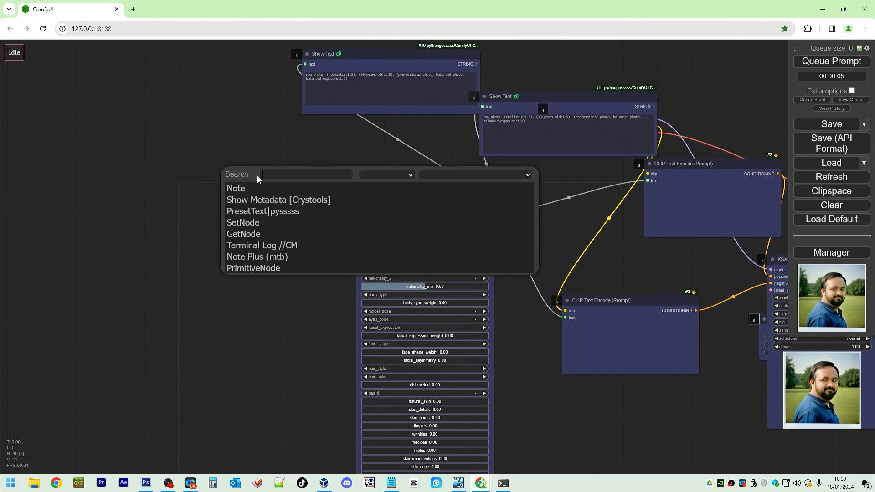
text(wd)
click(256, 190)
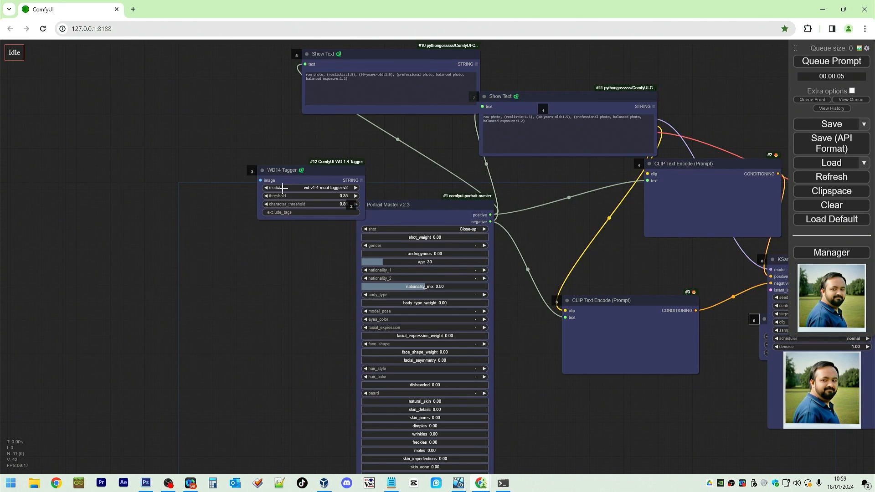
drag(303, 172, 677, 290)
drag(696, 406, 287, 354)
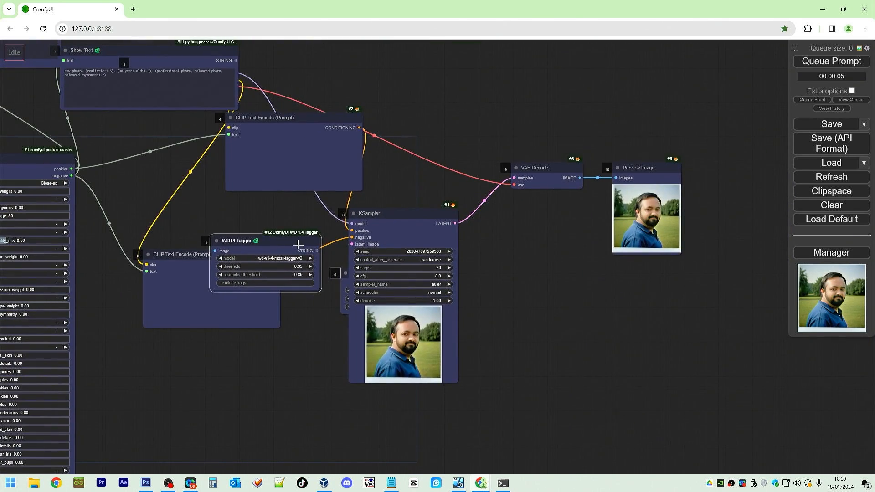
drag(294, 250, 688, 305)
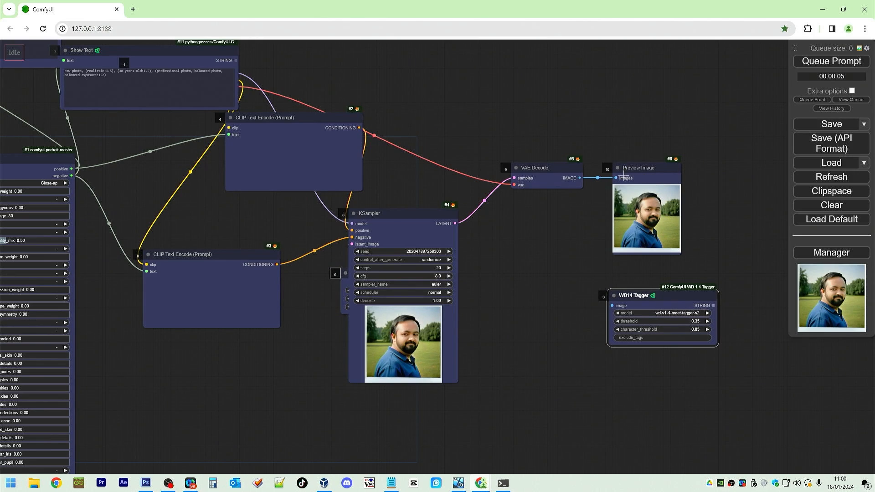
drag(579, 177, 612, 305)
- Add a BLIP Caption node near the WD14 Tagger and connect VAE Decode's image output to its image input
double_click(554, 318)
text(blip)
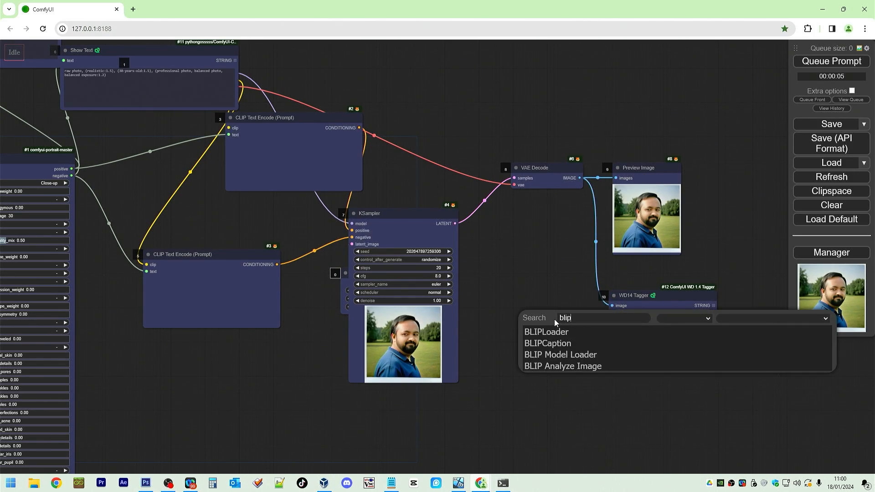
click(547, 343)
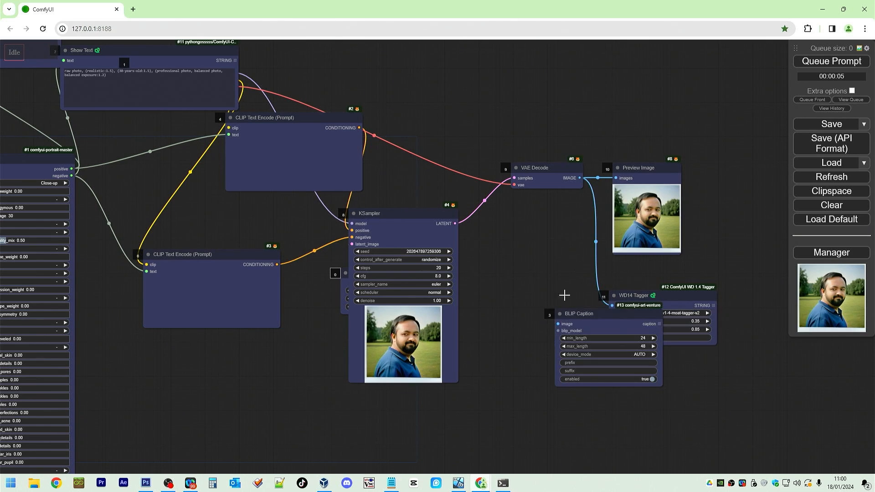
drag(579, 178, 557, 324)
- Add a ShowText|pysssss node beside BLIP Caption, connect the caption output to its text input, and queue the prompt
double_click(691, 369)
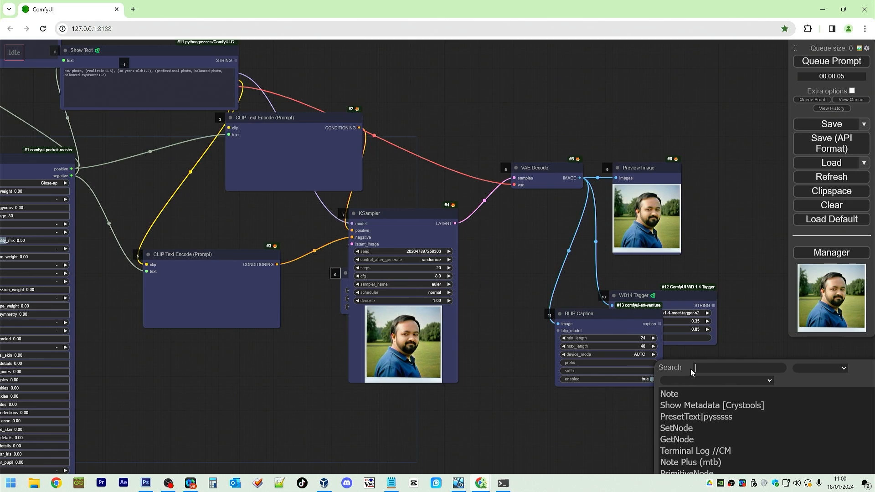
text(showt)
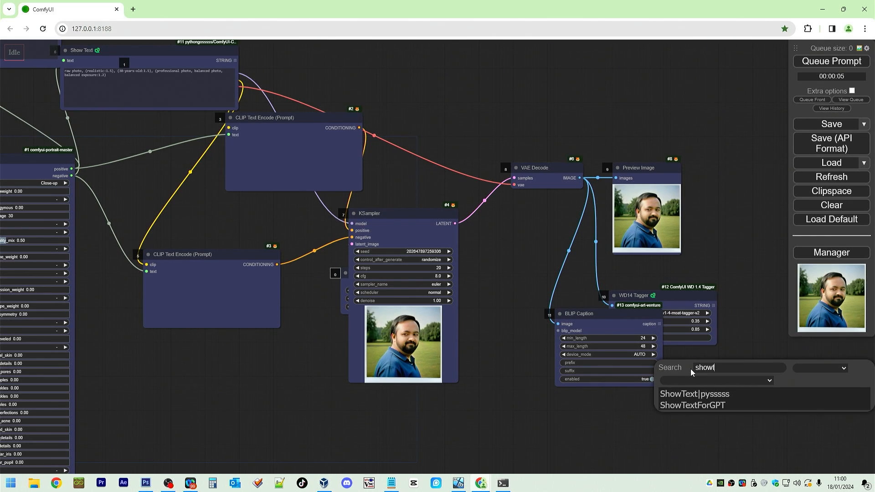
click(695, 394)
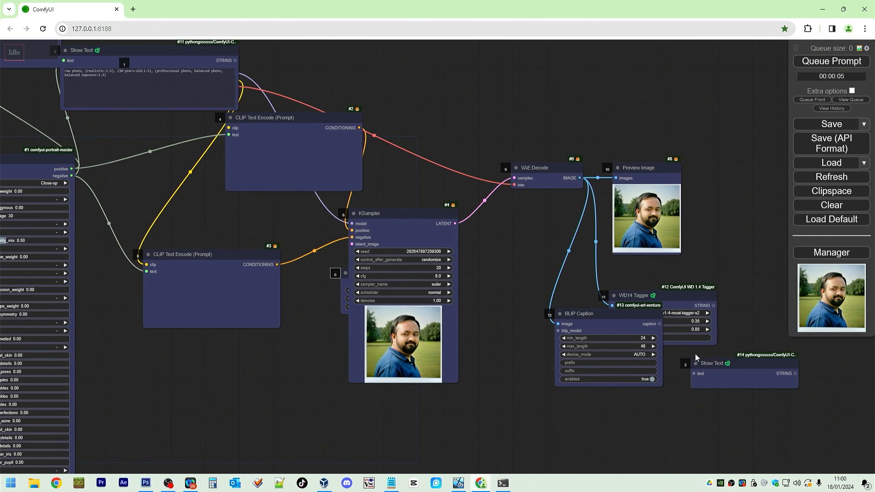
drag(659, 324, 693, 374)
click(831, 61)
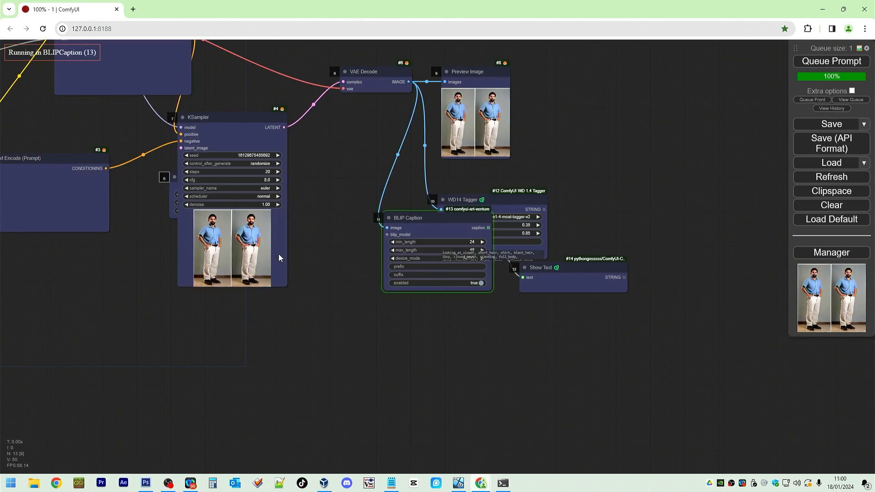
- Move the positive and negative Show Text nodes side by side below the text encoders and KSampler
scroll(214, 291, down, 5)
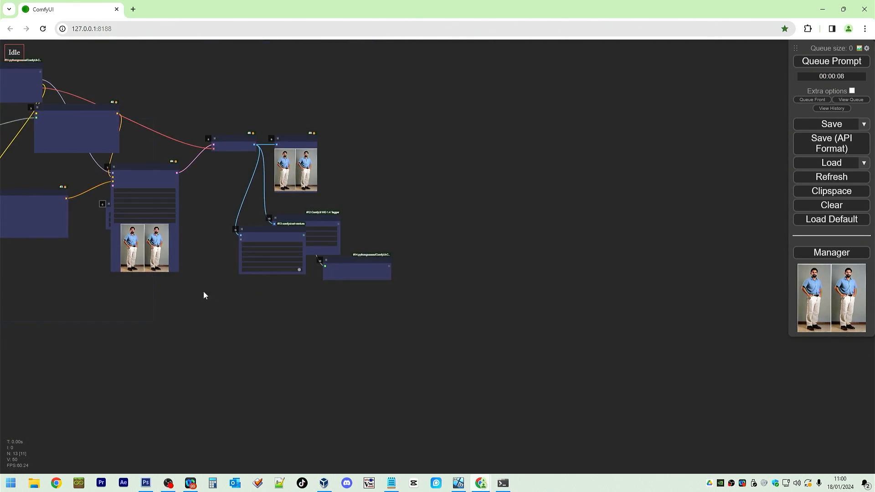
drag(184, 293, 468, 342)
scroll(185, 171, up, 4)
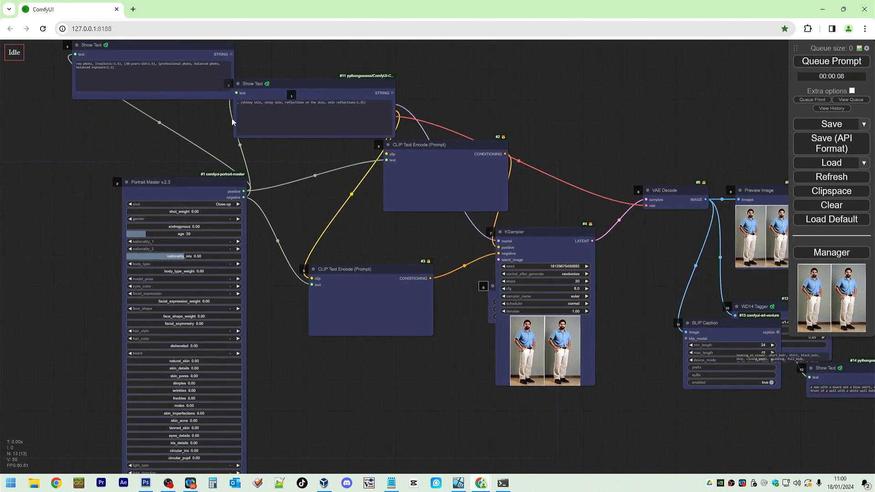
drag(174, 45, 436, 421)
drag(314, 90, 604, 321)
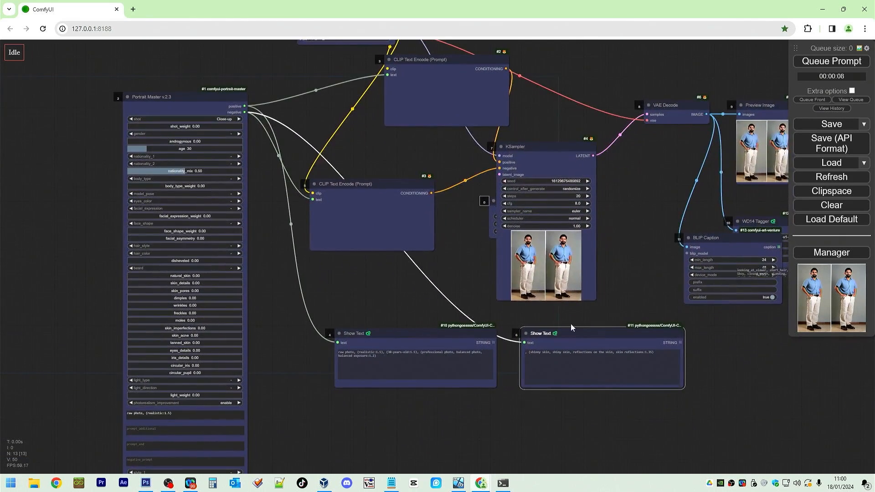
- Append "Positive" to the title of the Show Text node displaying the positive prompt
click(400, 338)
right_click(400, 338)
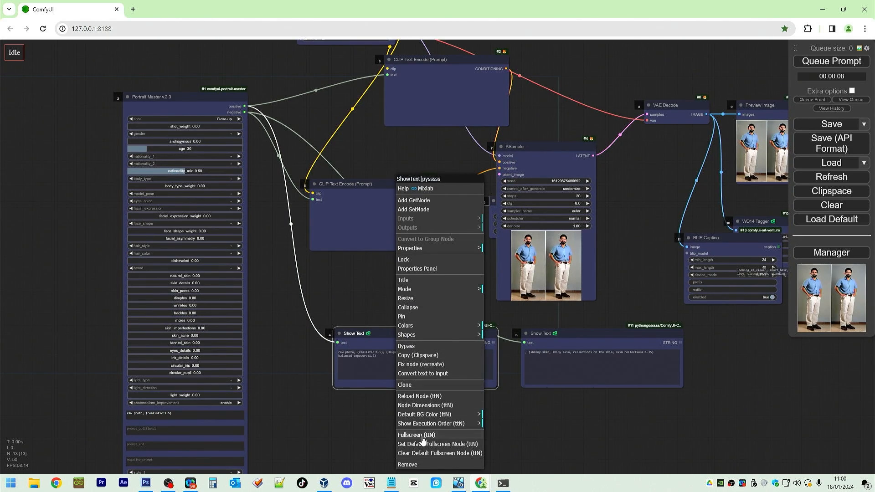
click(421, 281)
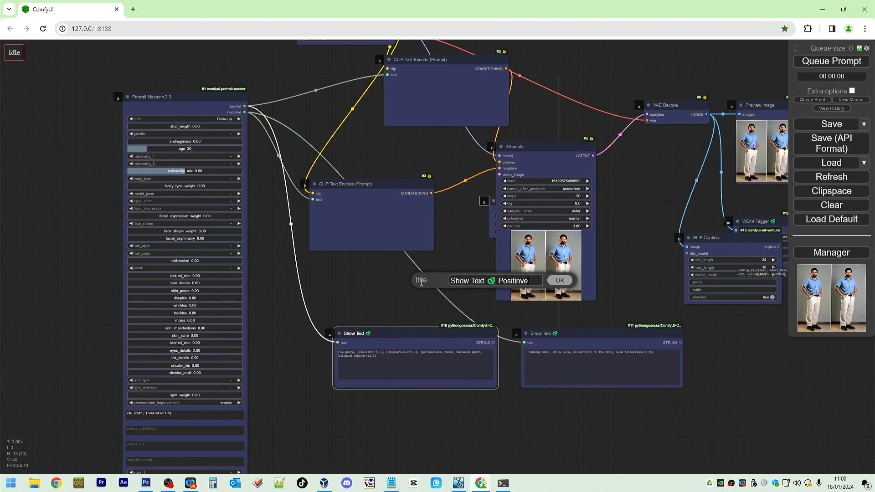
text(Positive)
key(Return)
- Append "Negative" to the title of the Show Text node displaying the negative prompt
right_click(562, 335)
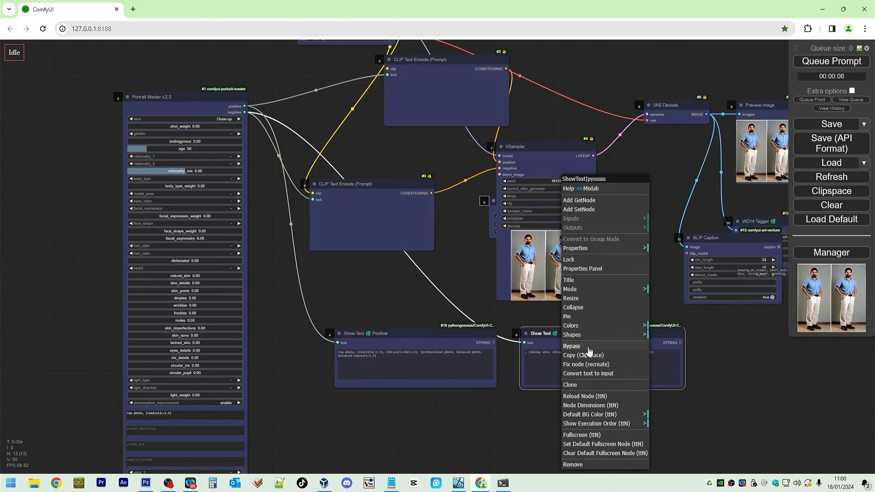
click(584, 279)
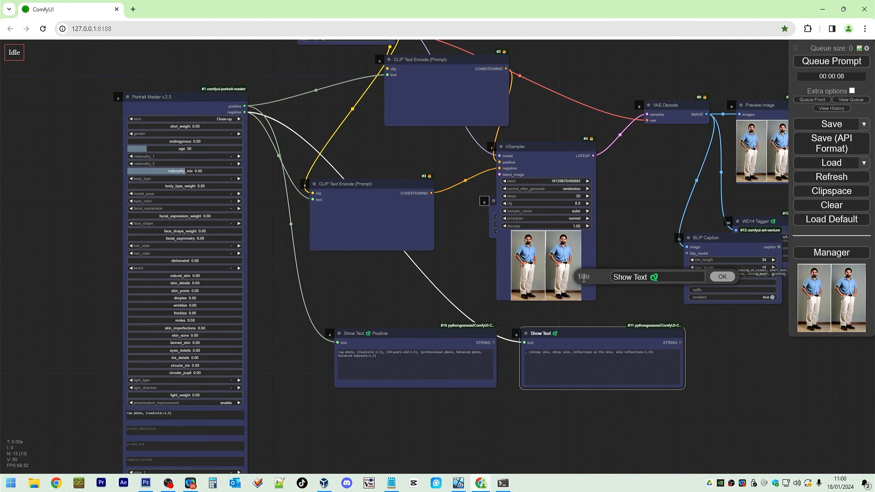
text(Negative)
key(Return)
- Stack the Negative Show Text node below the Positive one and move WD14 Tagger and the caption's Show Text beside them
scroll(716, 325, down, 3)
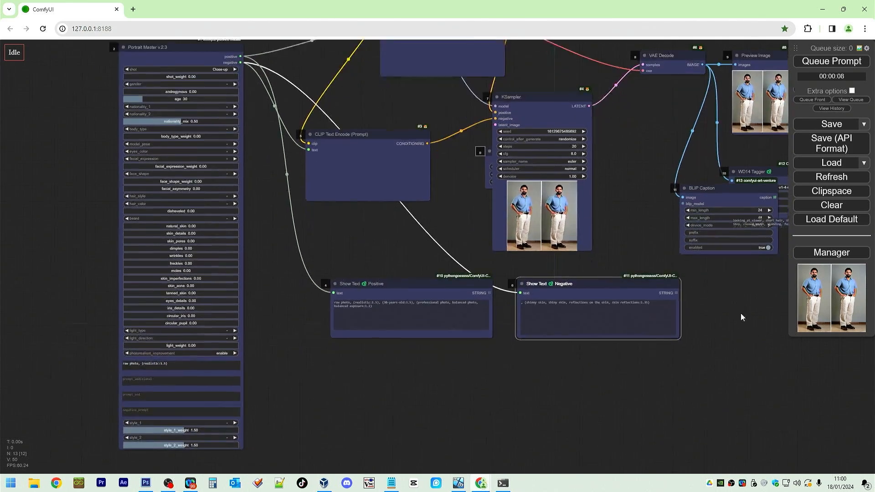
drag(632, 277, 448, 351)
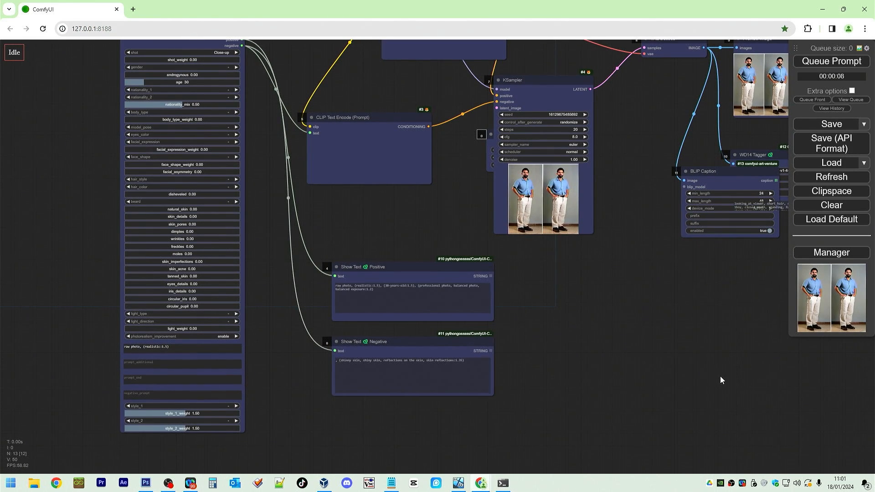
drag(720, 377, 367, 340)
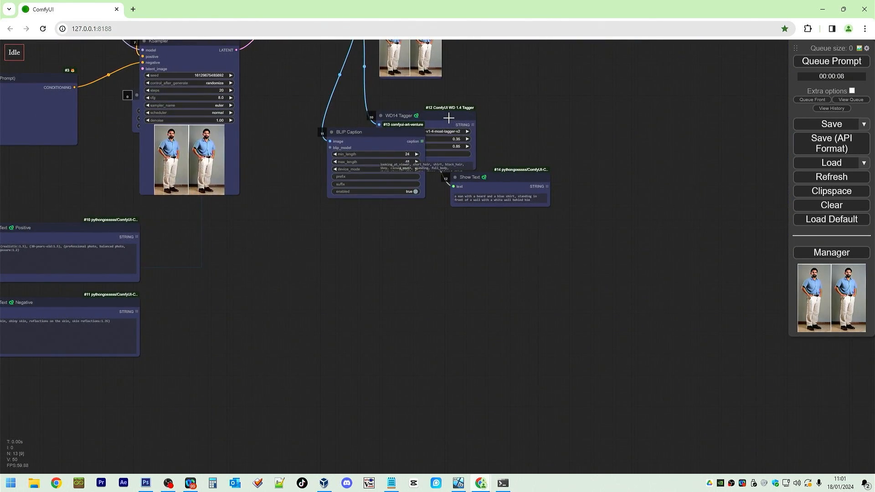
drag(448, 117, 234, 230)
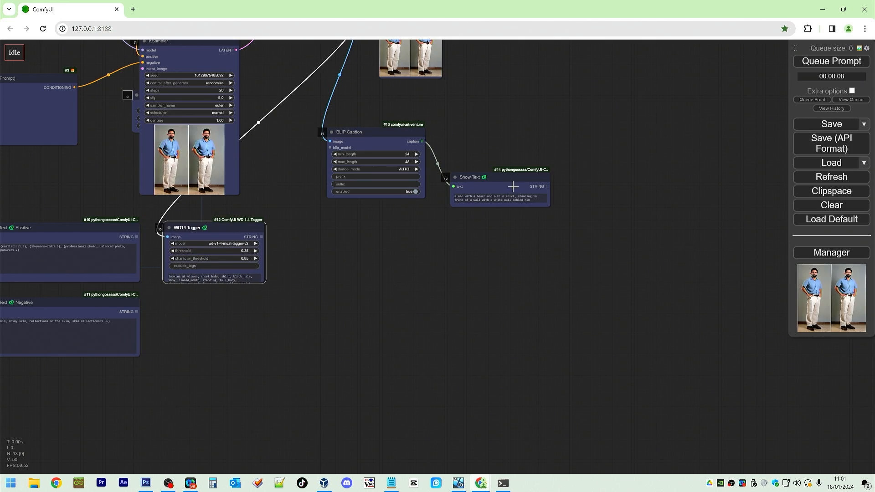
drag(516, 179, 228, 329)
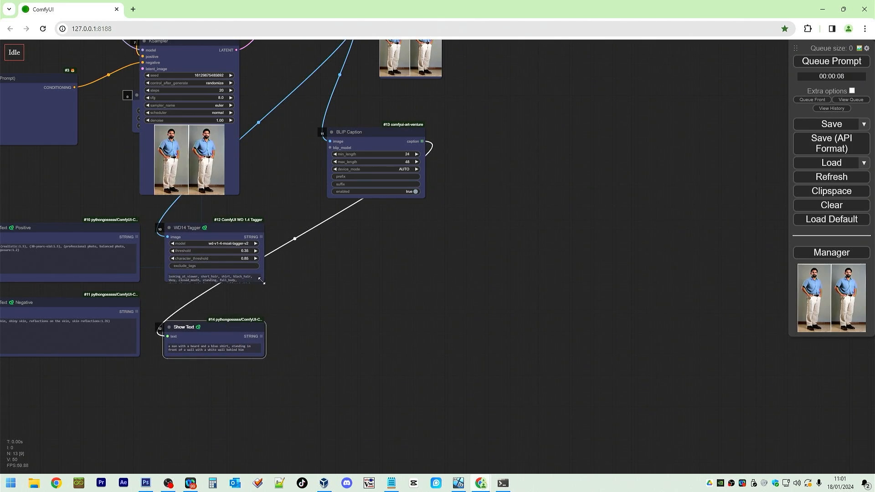
- Enlarge the WD14 Tagger and caption Show Text nodes and compare their texts with the positive and negative prompts
drag(262, 282, 290, 312)
drag(279, 345, 395, 373)
scroll(216, 411, up, 8)
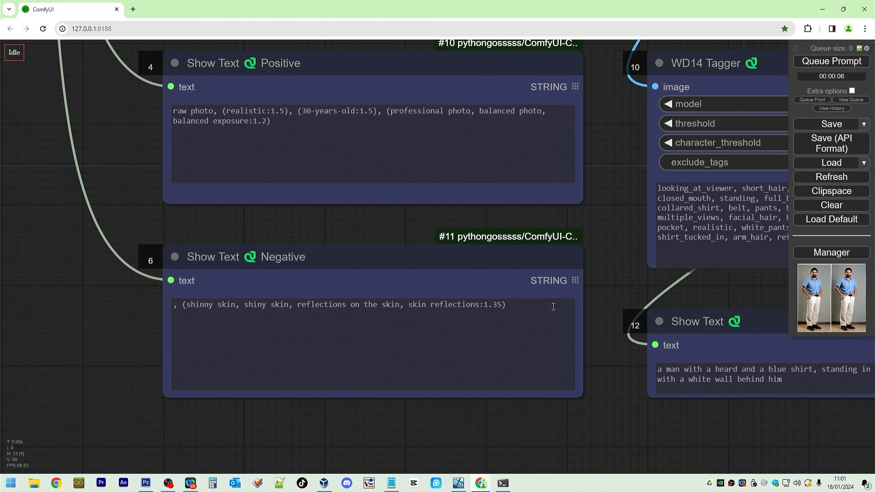
drag(608, 274, 290, 269)
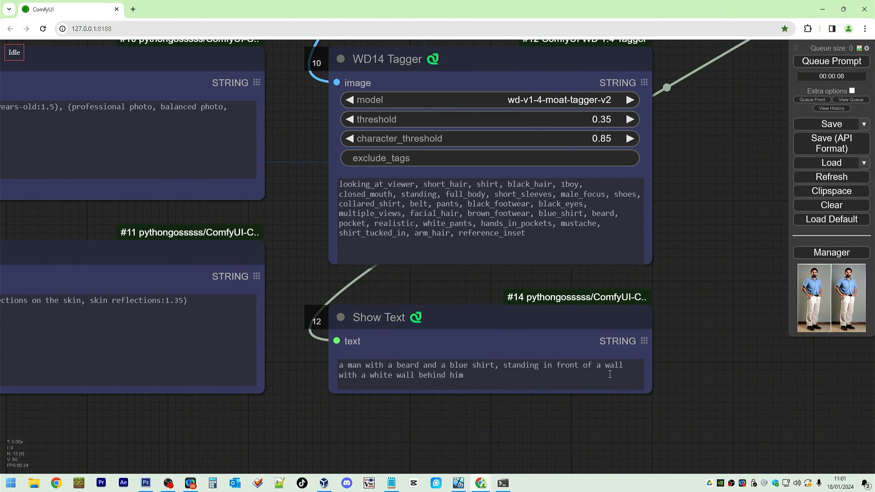
scroll(289, 324, down, 7)
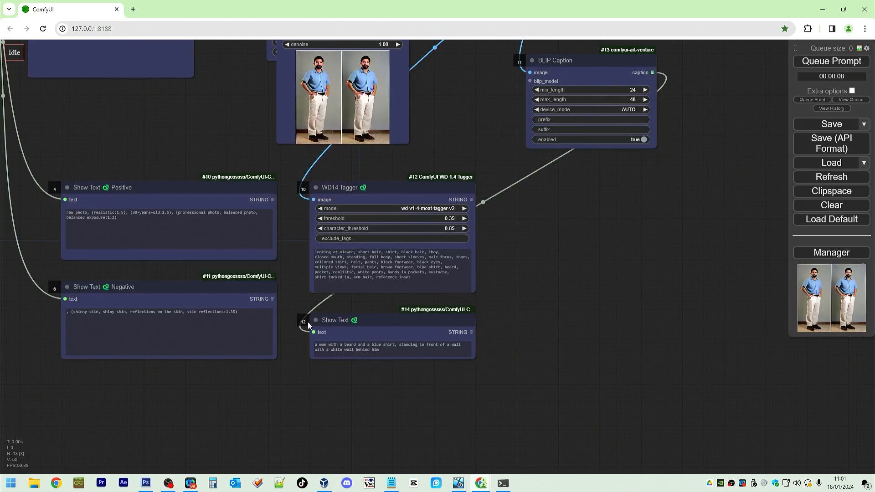
- Add a PrimitiveNode in the empty space beside the upper part of Portrait Master
drag(158, 363, 717, 390)
drag(530, 234, 580, 416)
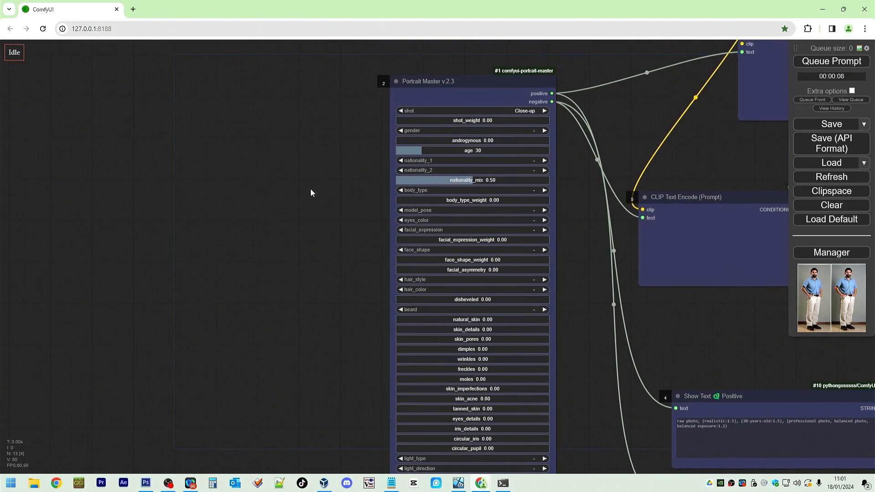
double_click(298, 163)
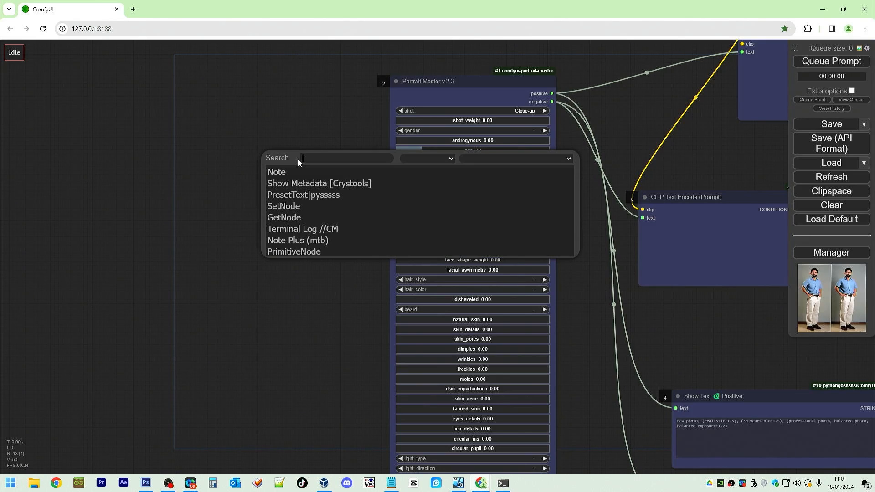
text(primi)
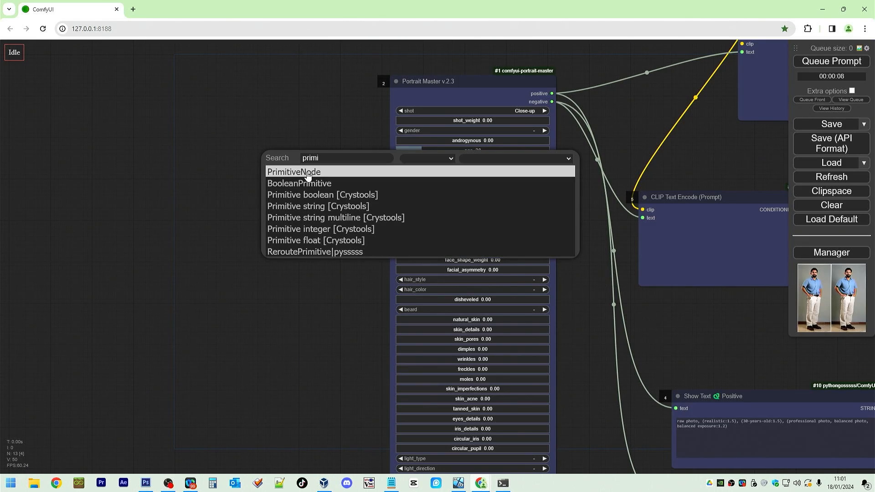
click(307, 172)
drag(346, 151, 289, 113)
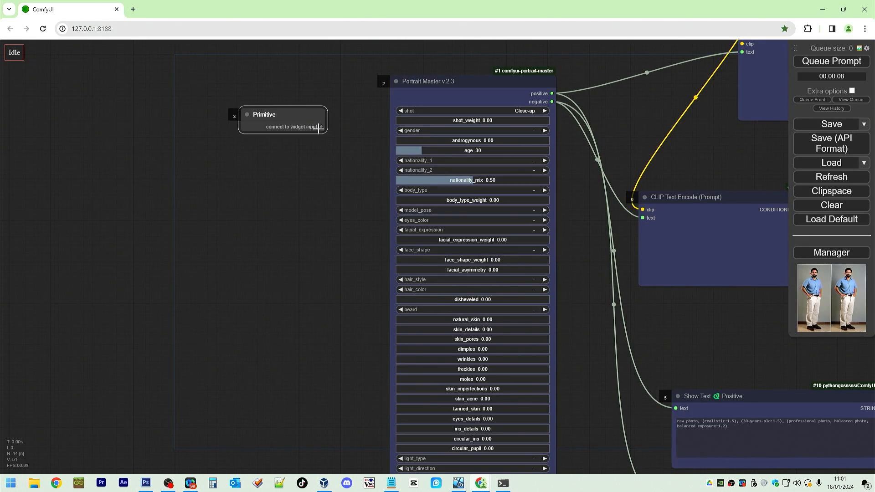
- Convert Portrait Master's shot setting to an input, connect the Primitive node to it, and align the Primitive with Portrait Master
right_click(420, 100)
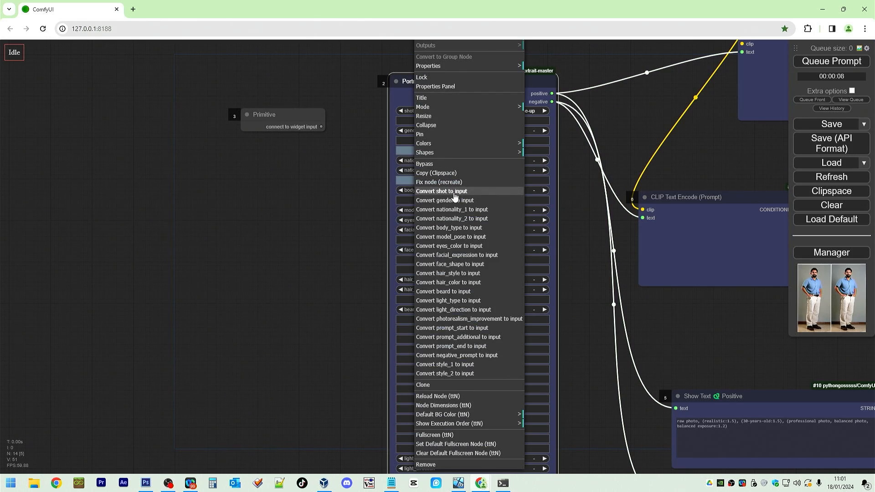
click(451, 191)
drag(319, 126, 394, 93)
drag(296, 113, 230, 80)
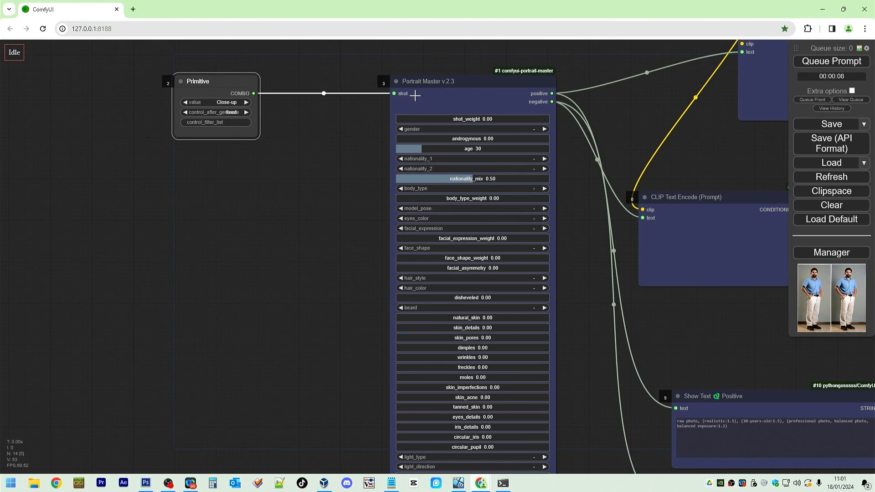
- Widen the Primitive node and set its control_after_generate to randomize, keeping the value at Close-up
drag(261, 139, 295, 141)
click(263, 112)
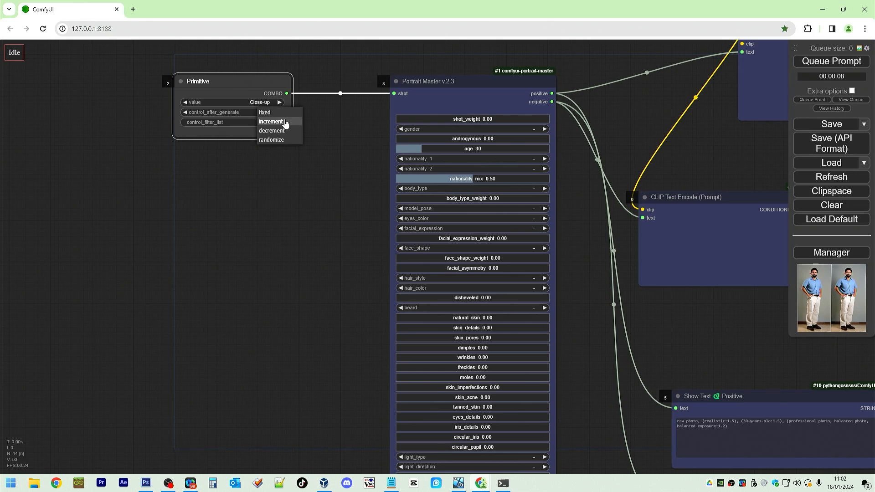
click(280, 136)
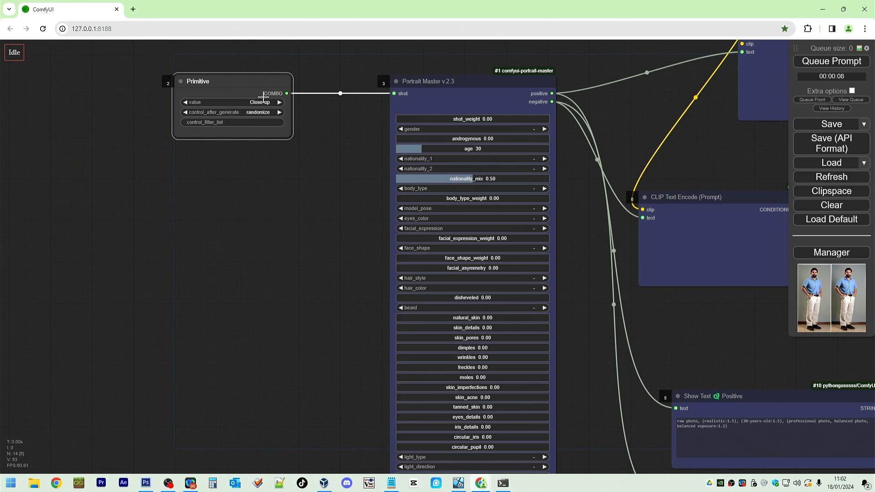
click(259, 103)
click(316, 79)
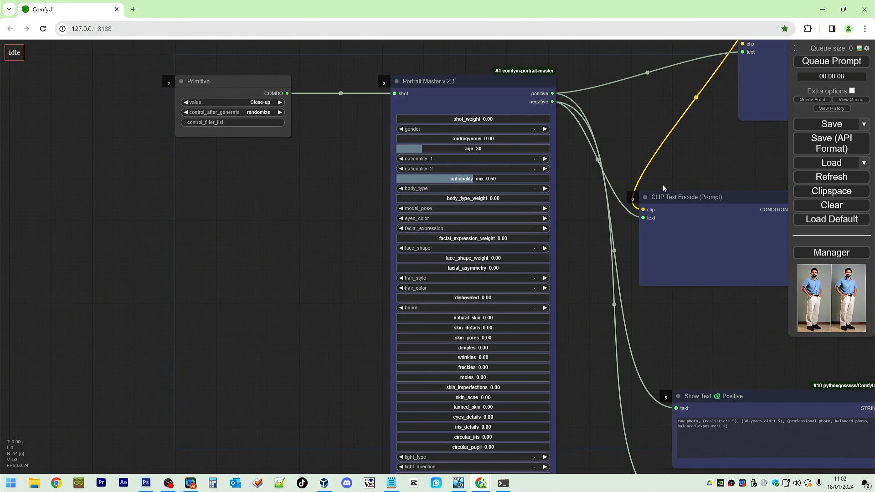
- Queue the prompt twice and compare the generated portraits with the displayed prompts, tags and caption
click(825, 68)
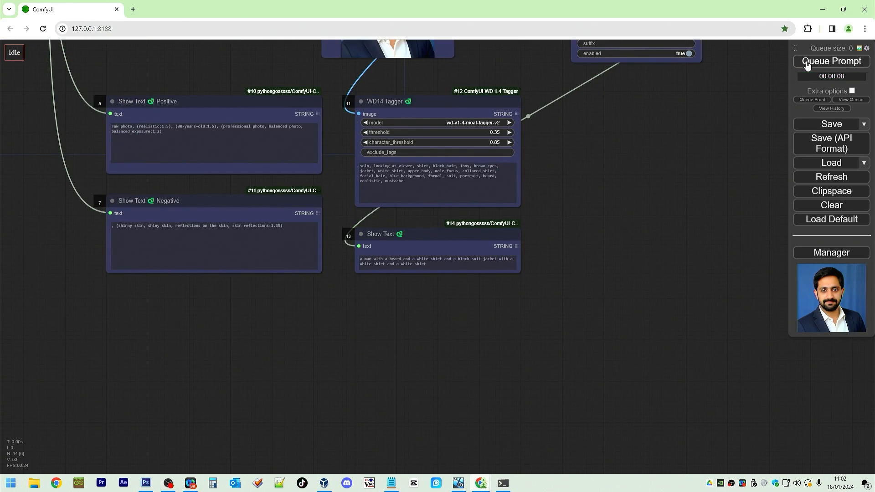
click(807, 65)
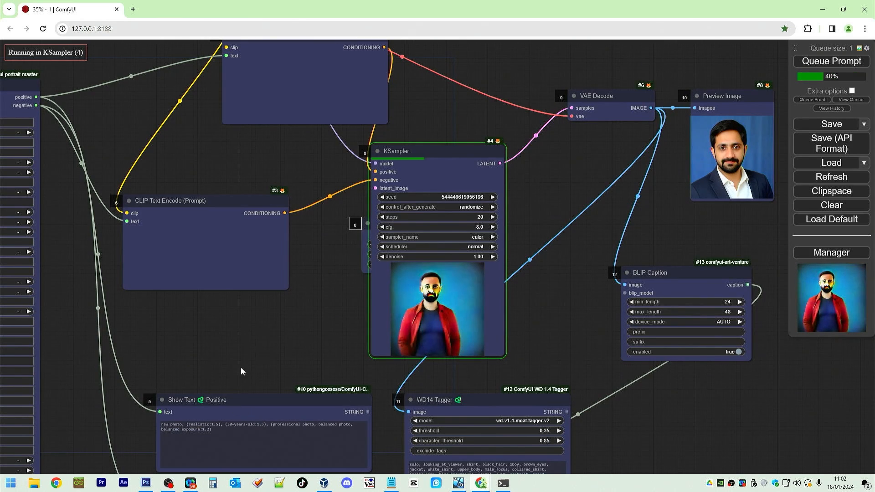
drag(241, 367, 387, 189)
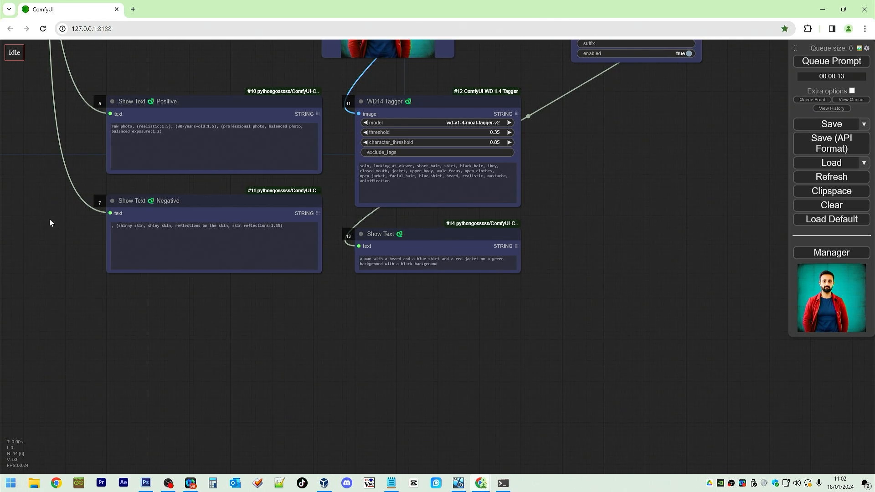
drag(51, 223, 433, 475)
drag(64, 159, 4, 51)
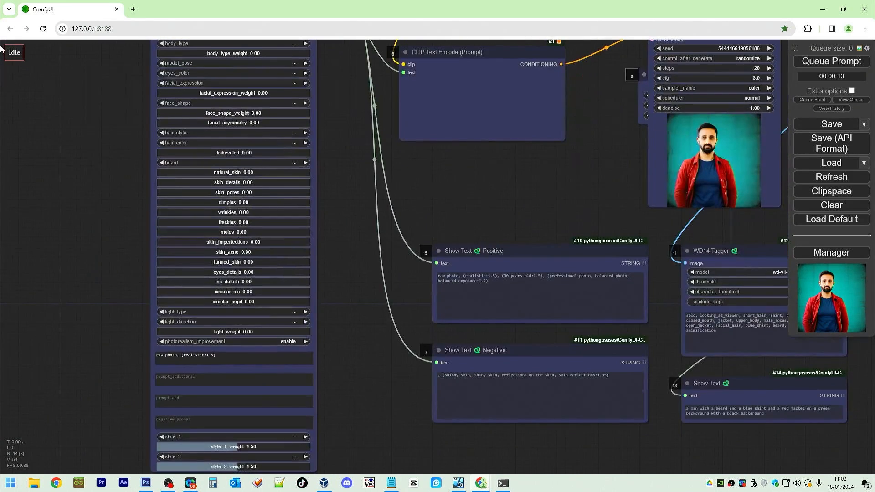
drag(576, 151, 441, 100)
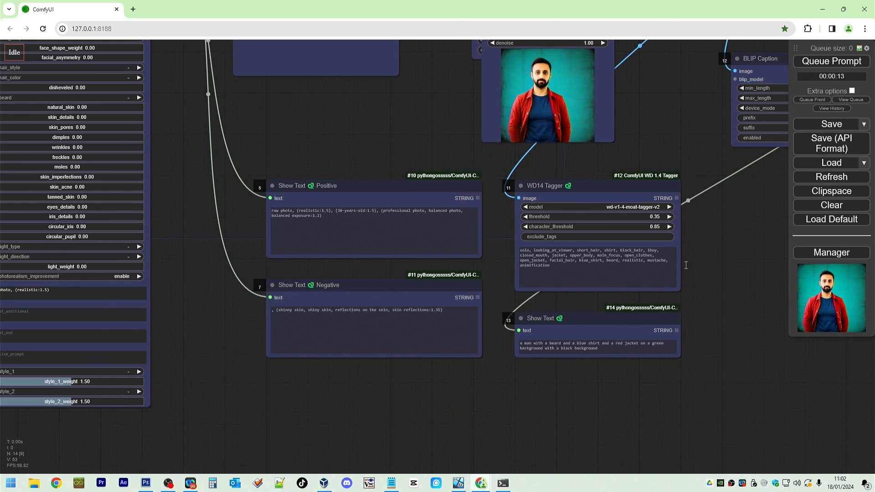
drag(739, 238, 796, 280)
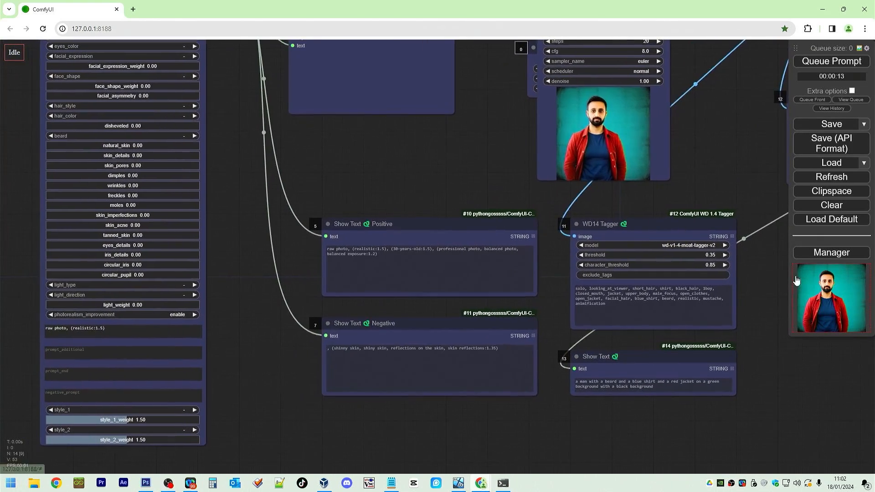
drag(450, 185, 512, 210)
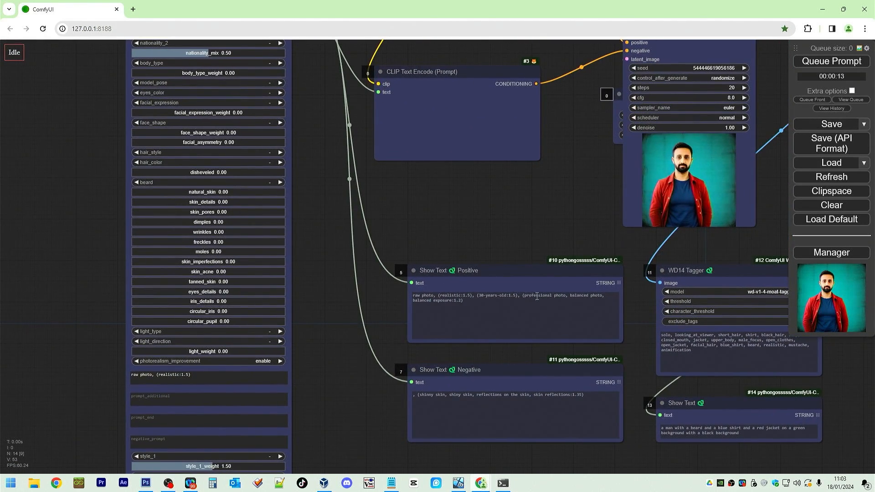
- Set the value of the Primitive node feeding the shot input to Close-up
drag(67, 55, 288, 160)
click(210, 82)
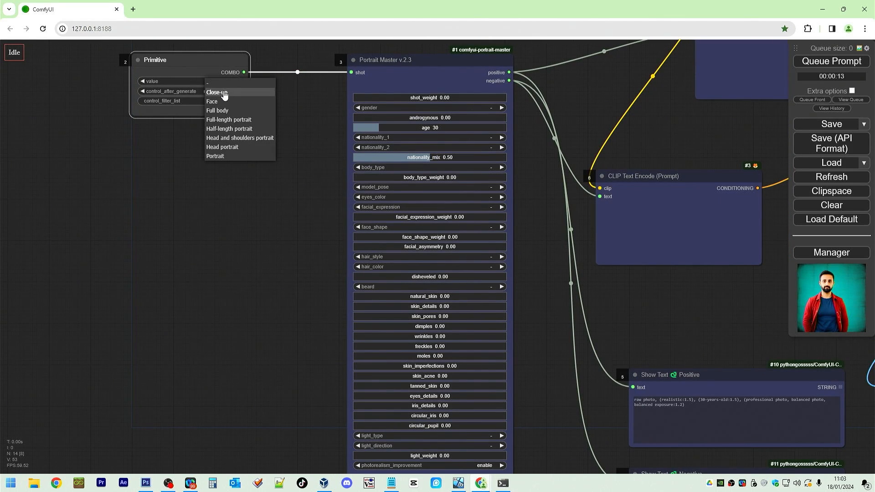
click(224, 92)
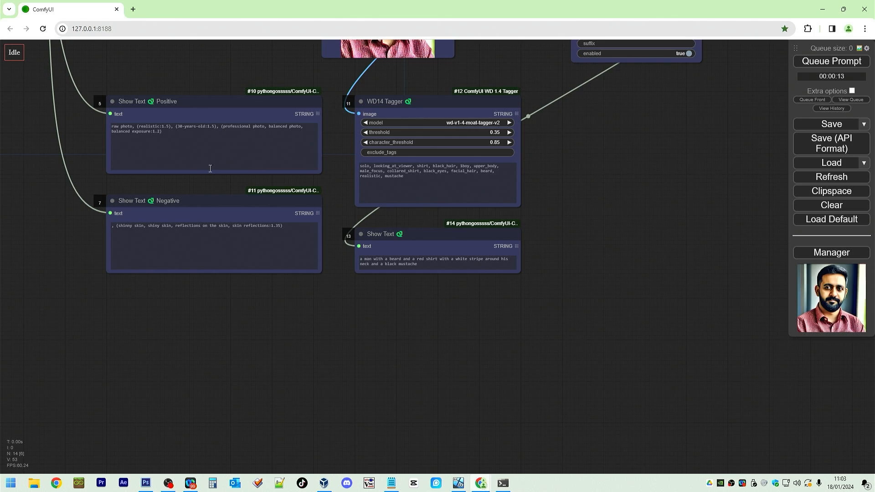
- Duplicate the Primitive node connected to the shot input and place the copy directly below it
drag(80, 232, 738, 337)
drag(385, 151, 423, 356)
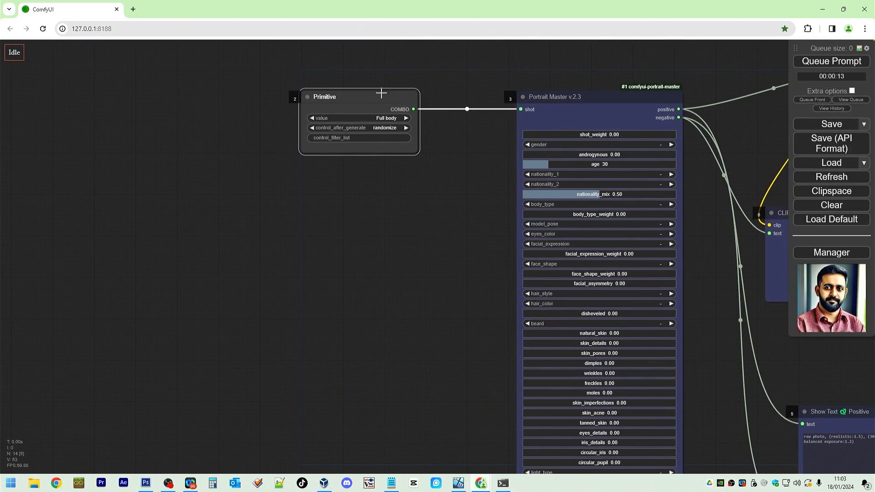
key(ctrl+c)
key(ctrl+v)
drag(404, 91, 324, 167)
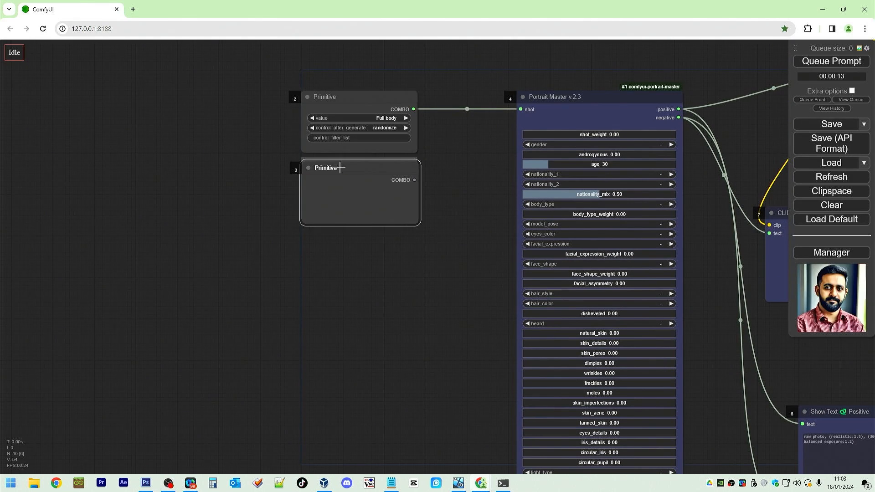
- Rename the Primitive node connected to the shot input as "Shot"
right_click(338, 97)
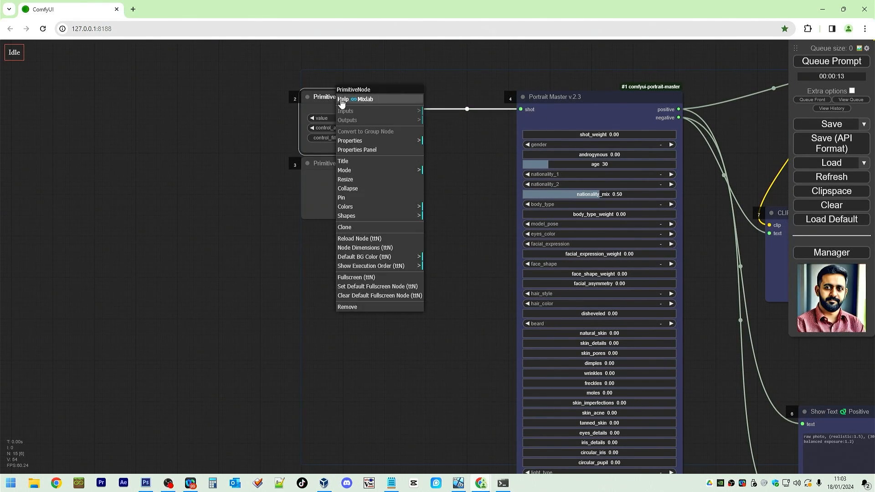
click(368, 162)
text(S)
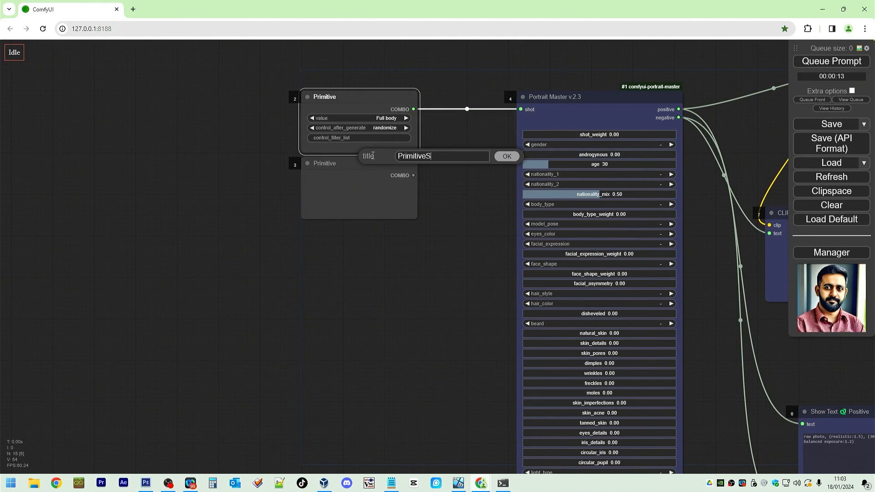
text(hot)
key(Return)
- Convert the Portrait Master's gender setting to an input and rename the unconnected Primitive node as "Gender"
right_click(549, 119)
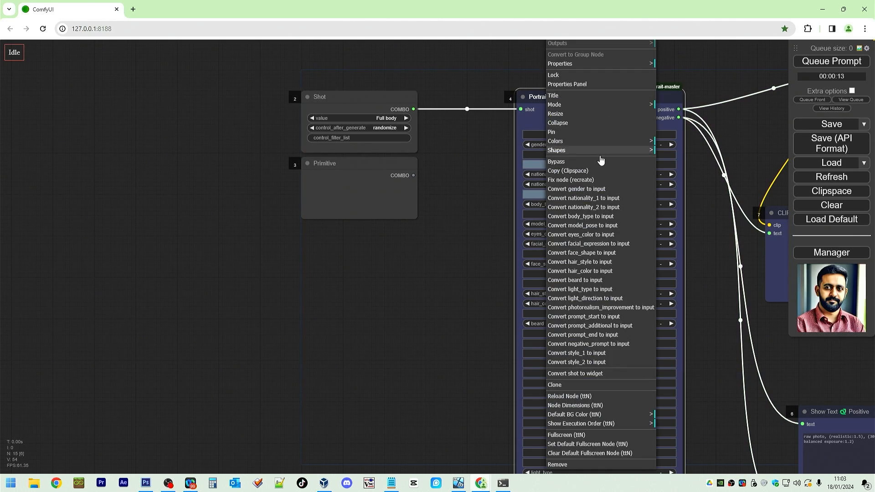
click(596, 189)
right_click(332, 162)
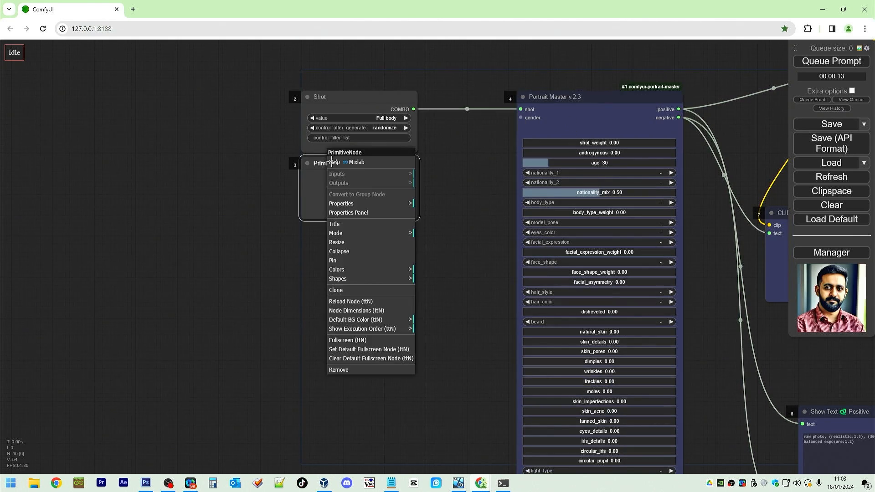
click(351, 224)
text(Gender)
key(Return)
- Connect the Gender node to the Portrait Master's gender input and set its control_after_generate to randomize
drag(413, 175, 520, 118)
drag(386, 220, 417, 220)
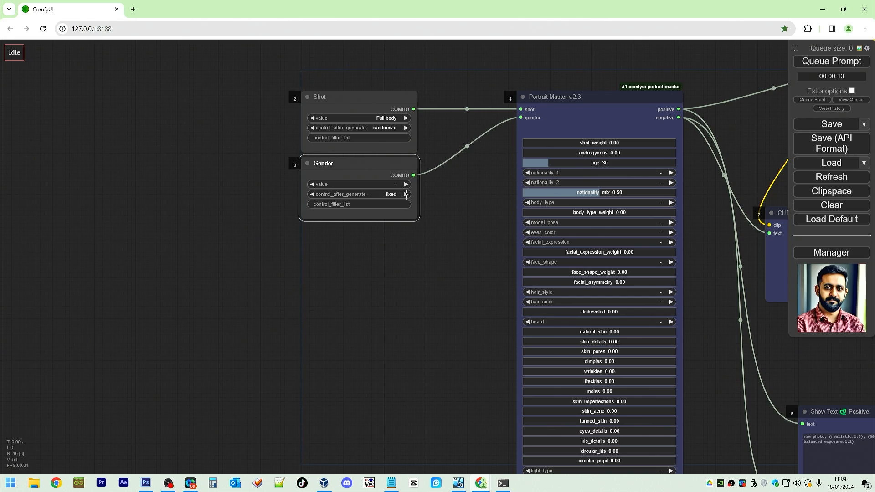
click(406, 194)
click(406, 194)
click(405, 194)
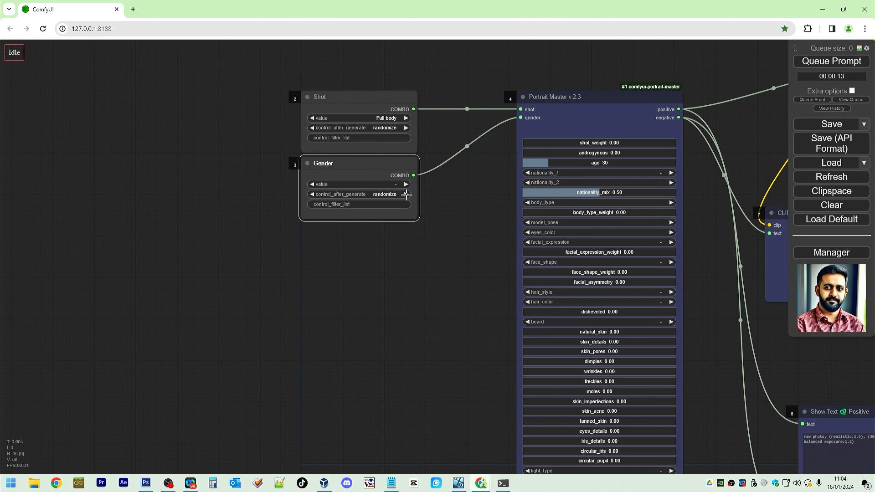
- Queue the prompt and reposition the KSampler node between the Empty Latent Image and VAE Decode nodes
click(855, 64)
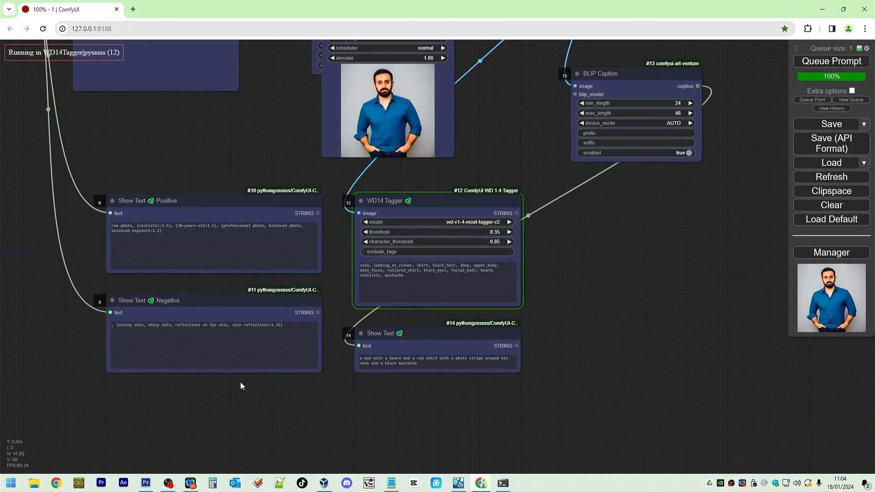
drag(391, 140, 487, 114)
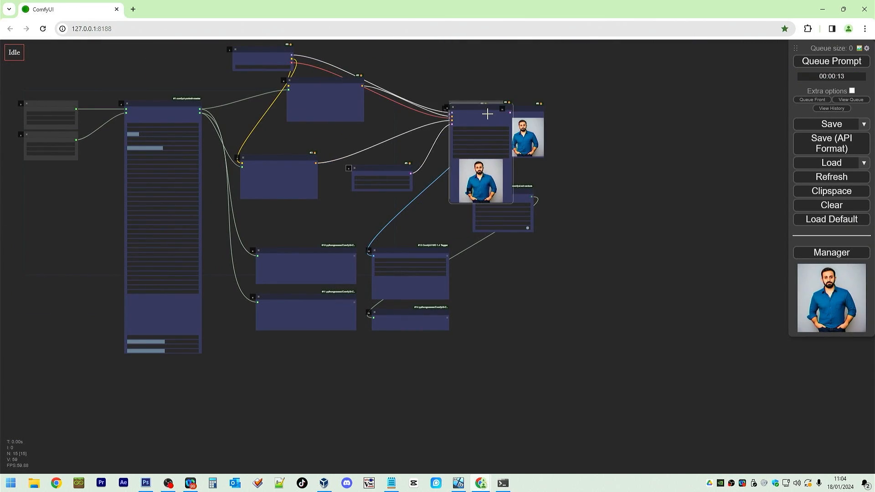
scroll(355, 203, up, 4)
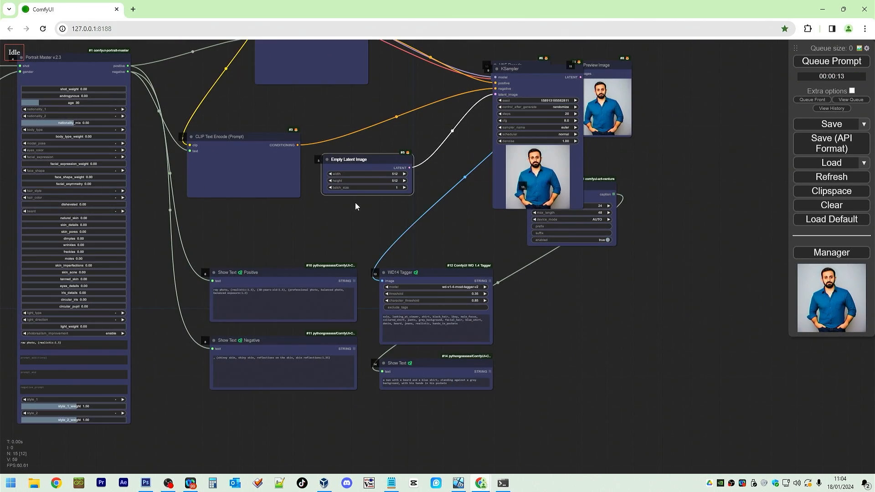
drag(541, 83, 460, 106)
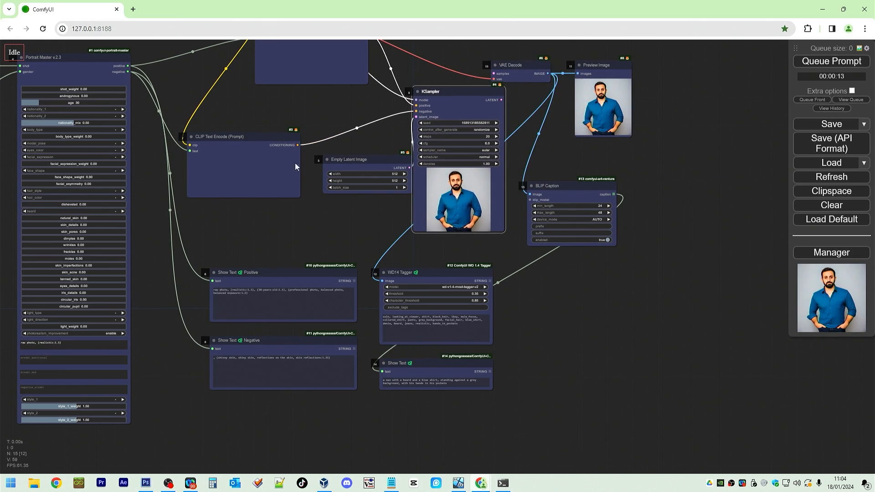
drag(204, 229, 407, 225)
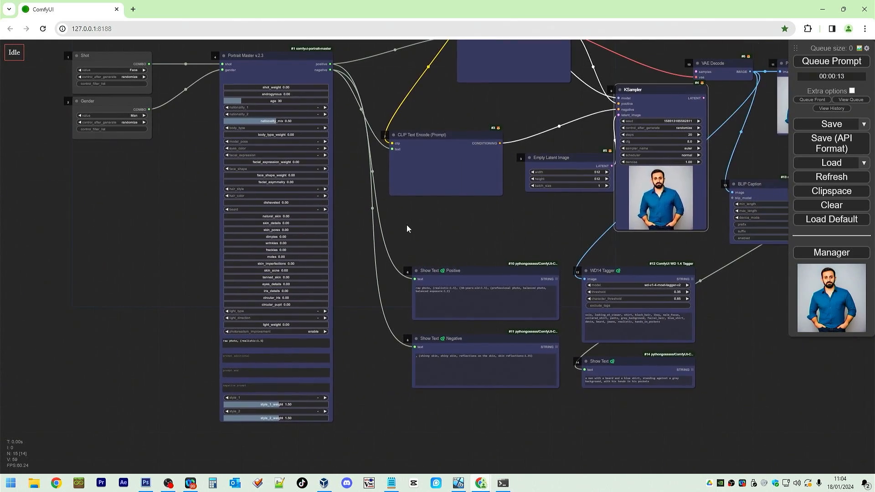
- Queue the prompt three times to generate portraits with randomized shot and gender values
click(804, 63)
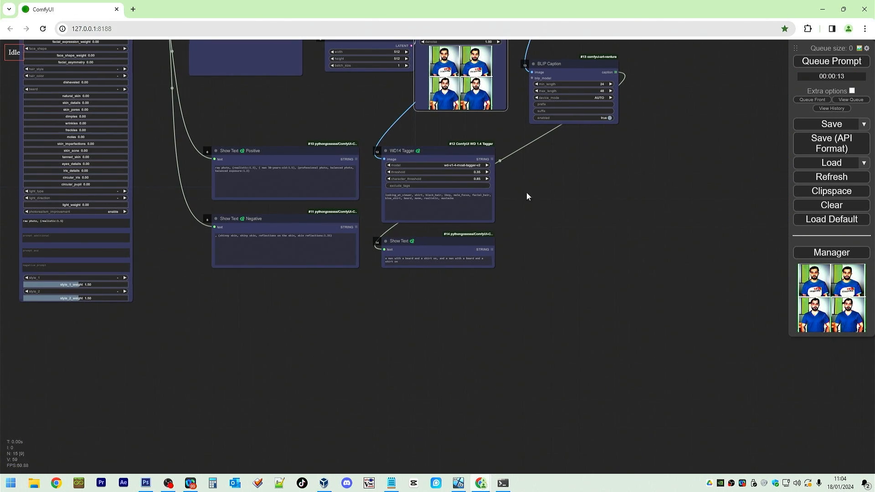
drag(526, 193, 714, 310)
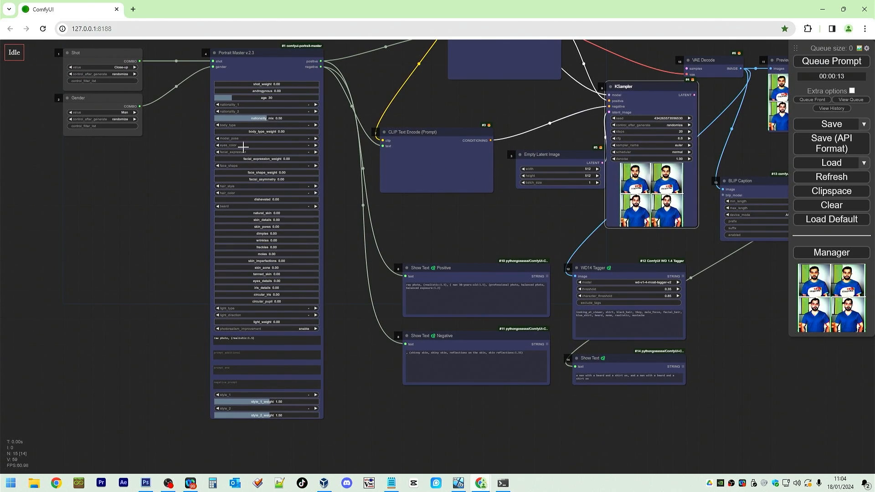
click(133, 119)
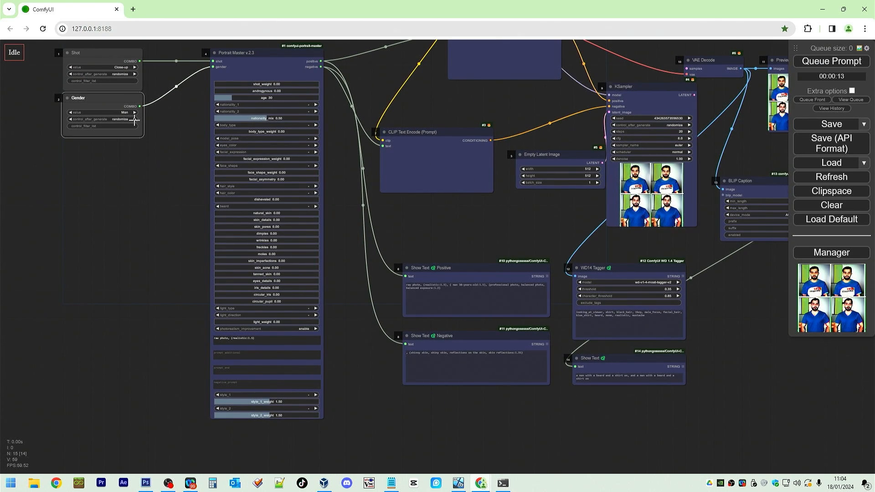
click(829, 62)
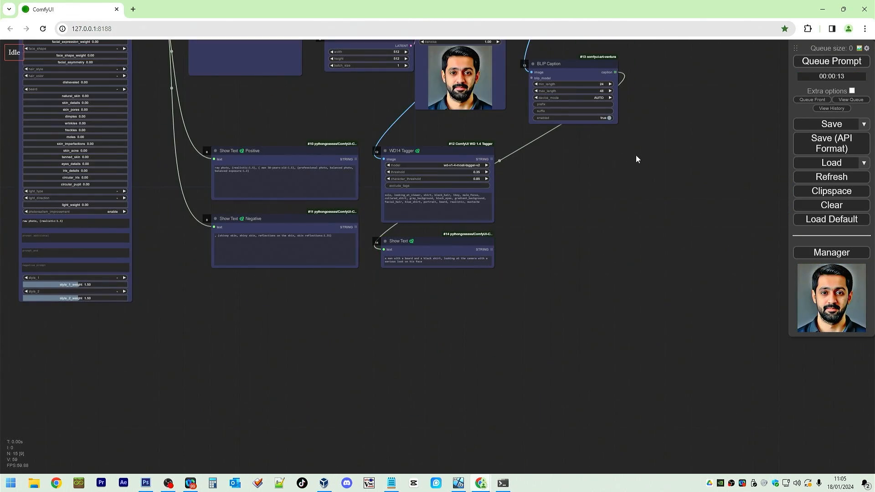
click(851, 63)
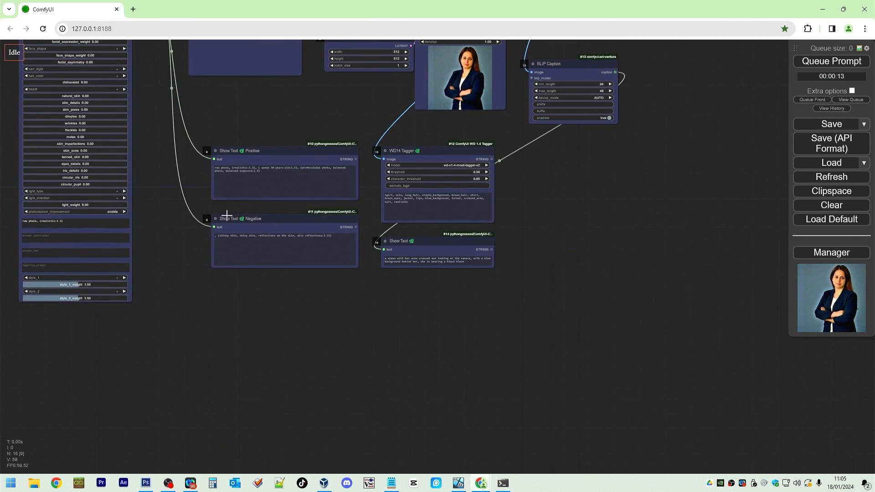
- Enter "watermark, text" as the Portrait Master's negative prompt
scroll(226, 231, up, 7)
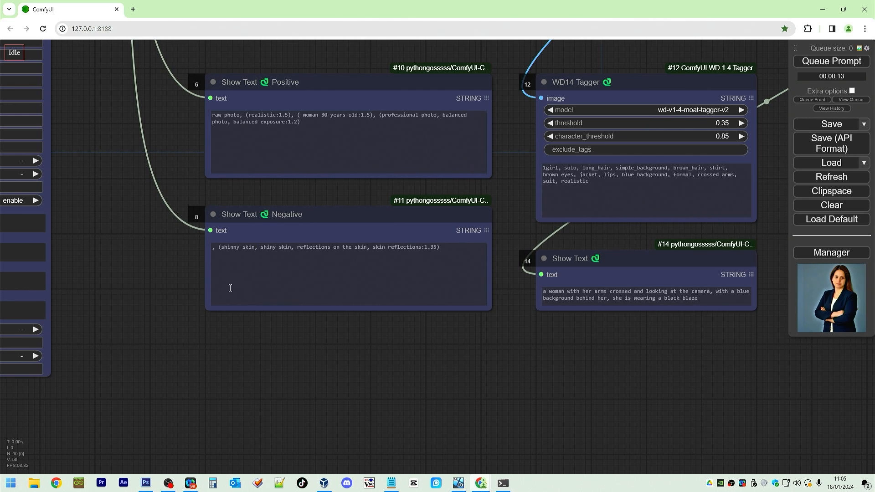
drag(230, 288, 486, 278)
drag(419, 238, 461, 267)
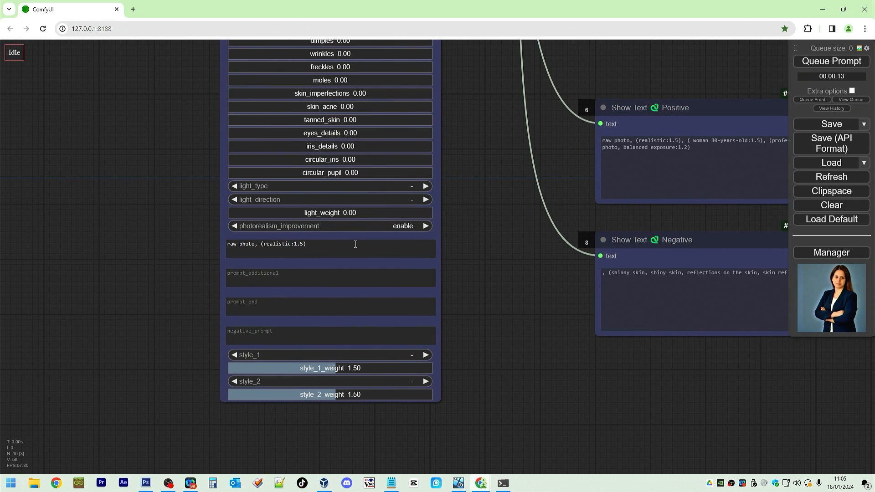
click(305, 333)
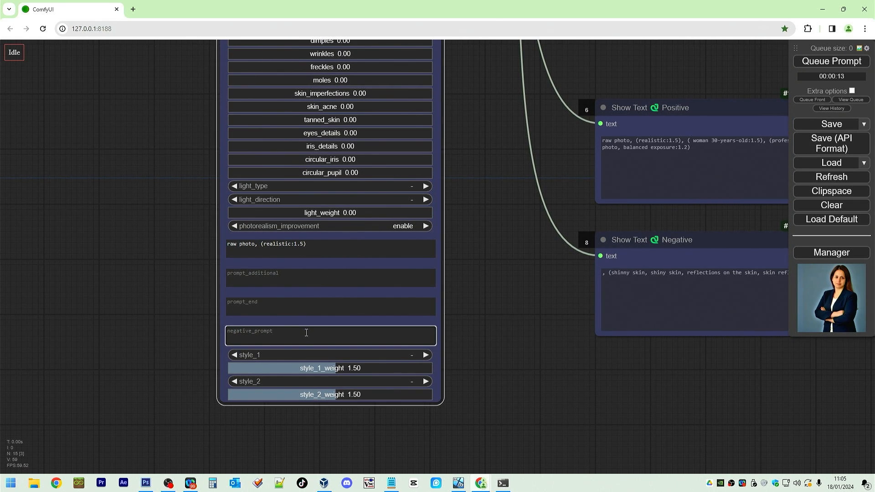
text(watermark)
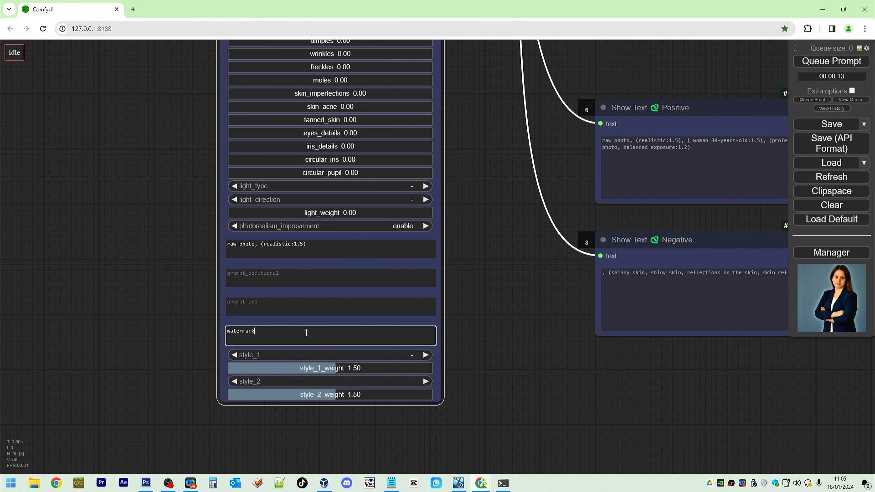
text(, text)
- Queue the prompt and check the negative prompt text in the Show Text Negative node
click(842, 61)
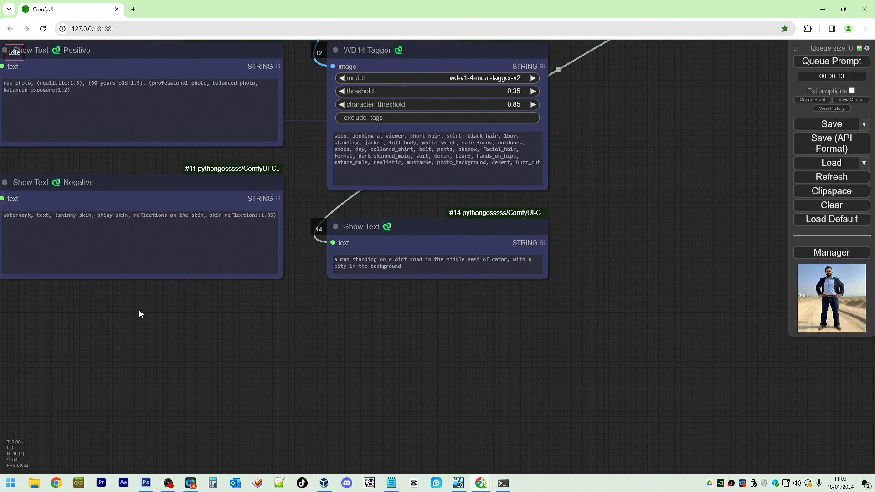
drag(139, 310, 408, 354)
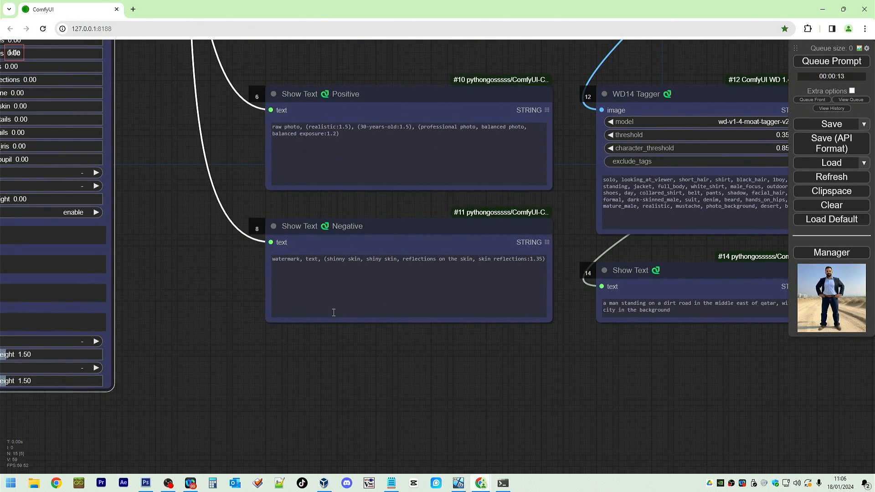
scroll(253, 305, down, 6)
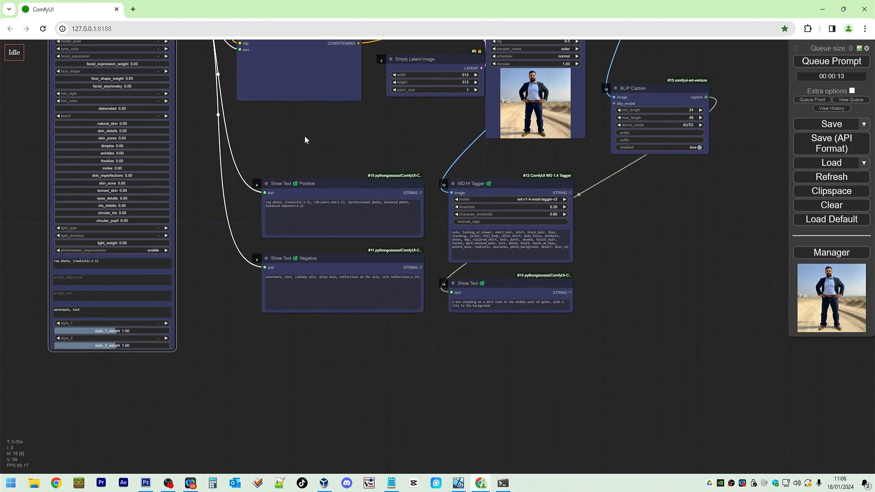
- Set the Gender node's control_after_generate to fixed
drag(304, 136, 641, 226)
drag(280, 204, 302, 327)
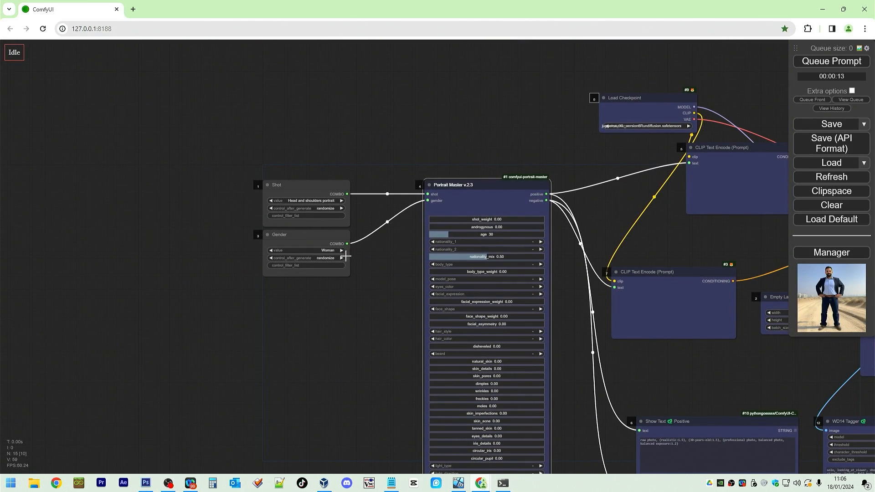
click(272, 257)
click(272, 258)
click(272, 258)
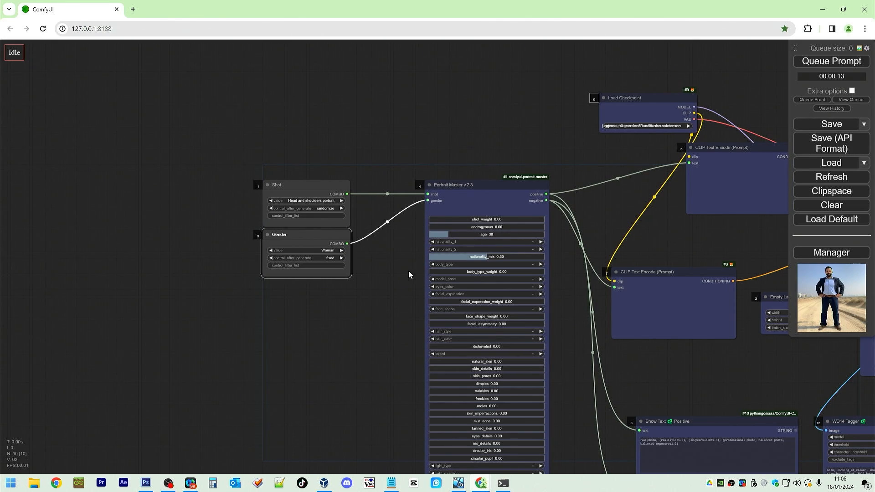
- Convert the Portrait Master's nationality_1 and nationality_2 settings to inputs
right_click(452, 203)
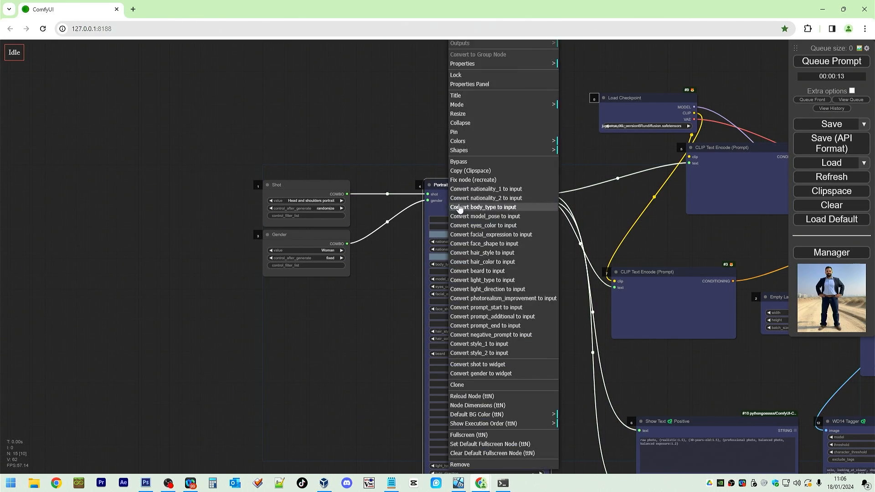
click(508, 189)
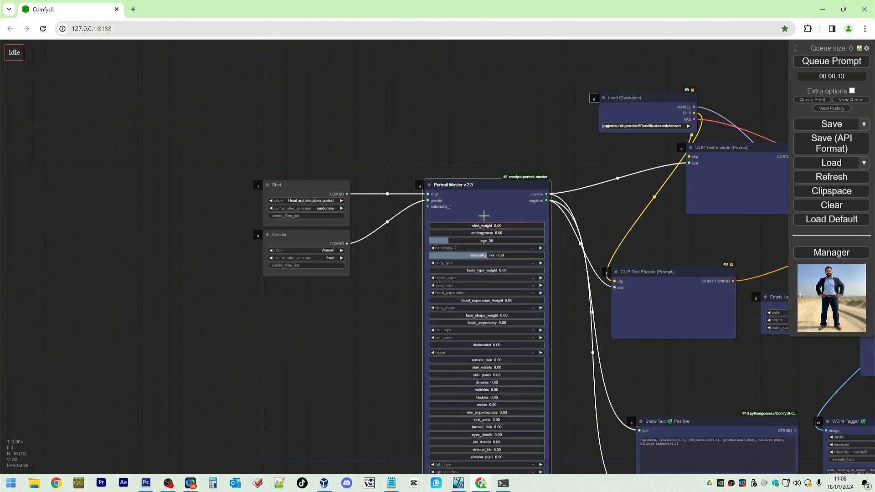
right_click(460, 204)
click(506, 189)
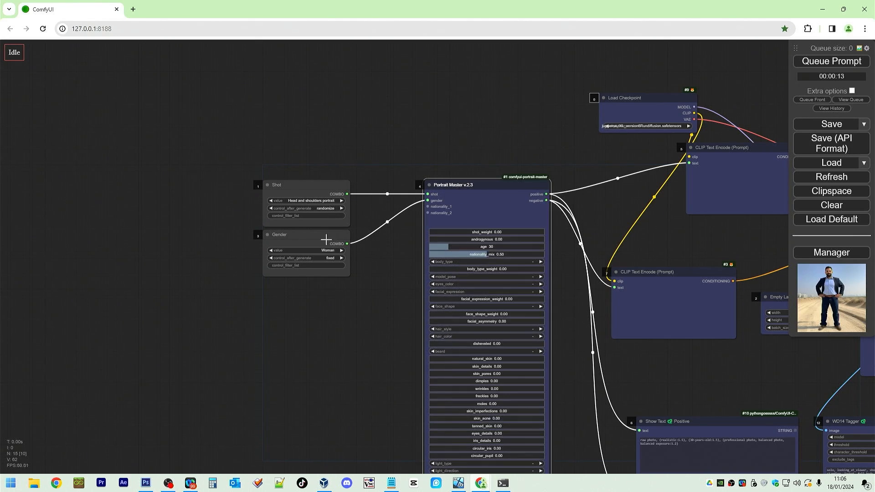
- Duplicate the Gender node twice and stack the two copies directly below it
click(310, 237)
key(ctrl+c)
key(ctrl+v)
drag(390, 271, 317, 287)
key(ctrl+v)
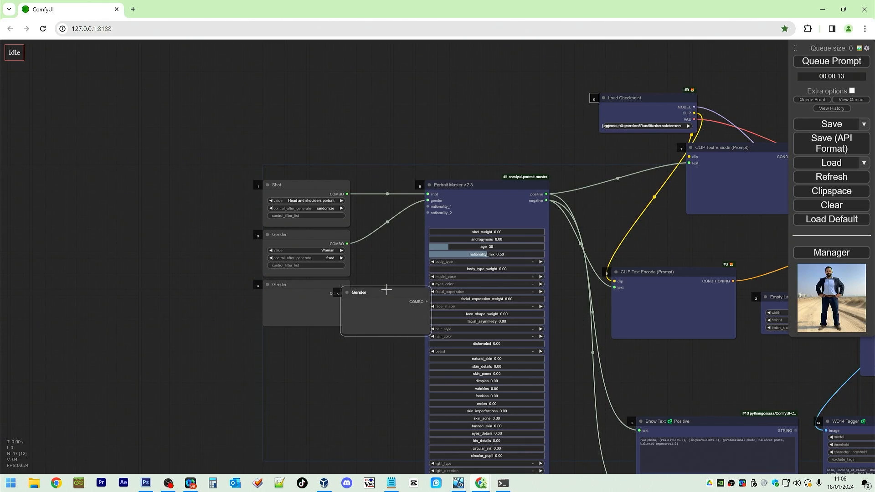
drag(385, 288, 307, 332)
- Rename the first copy of the Gender node as "Nationality 1"
right_click(293, 291)
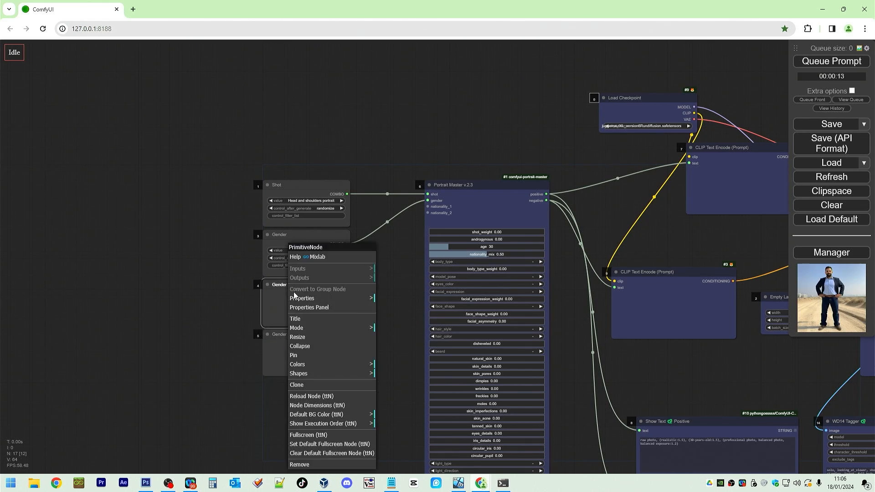
click(311, 316)
text(Nation)
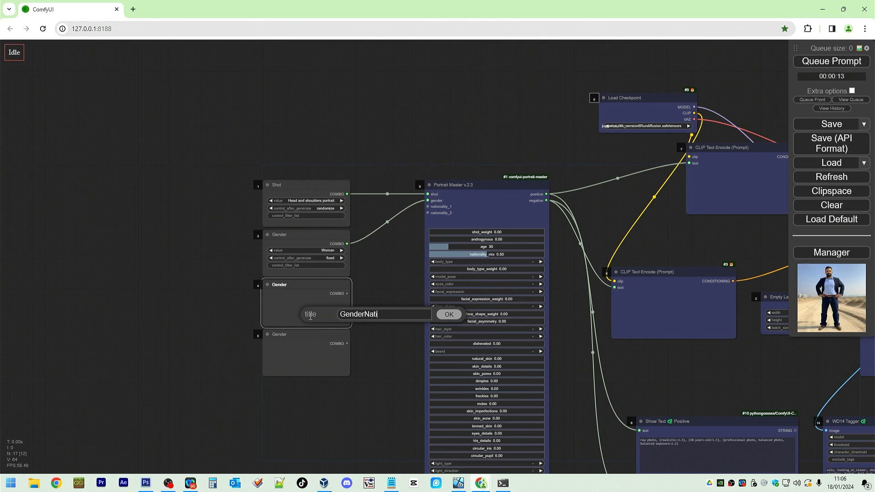
key(ctrl+a)
text(Nationality)
key(Return)
- Rename the second copy of the Gender node as "Nationality 2"
right_click(290, 336)
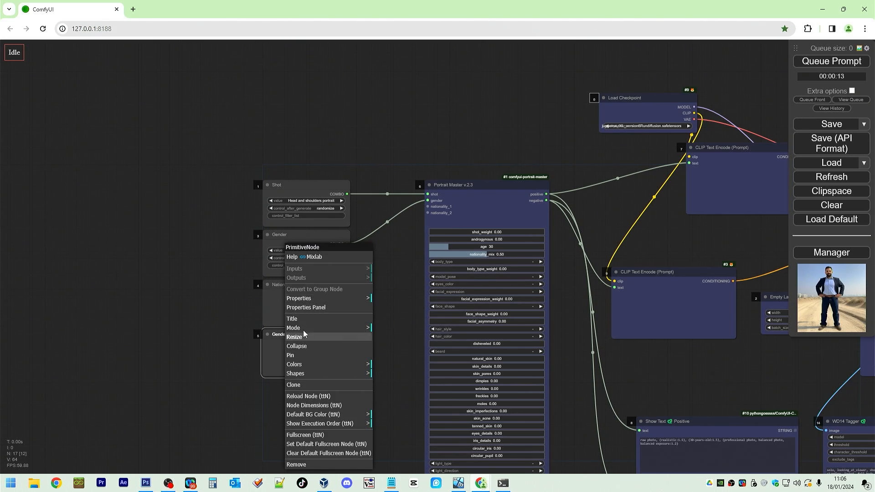
click(304, 318)
text(Nation)
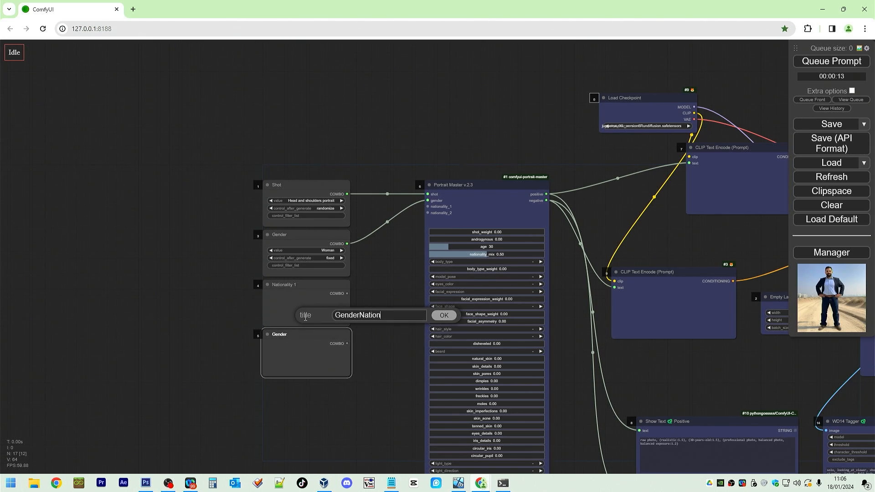
key(ctrl+a)
text(Nationality)
key(Return)
- Connect Nationality 1 and Nationality 2 to the nationality_1 and nationality_2 inputs, and widen both nodes to match Gender
drag(346, 293, 427, 206)
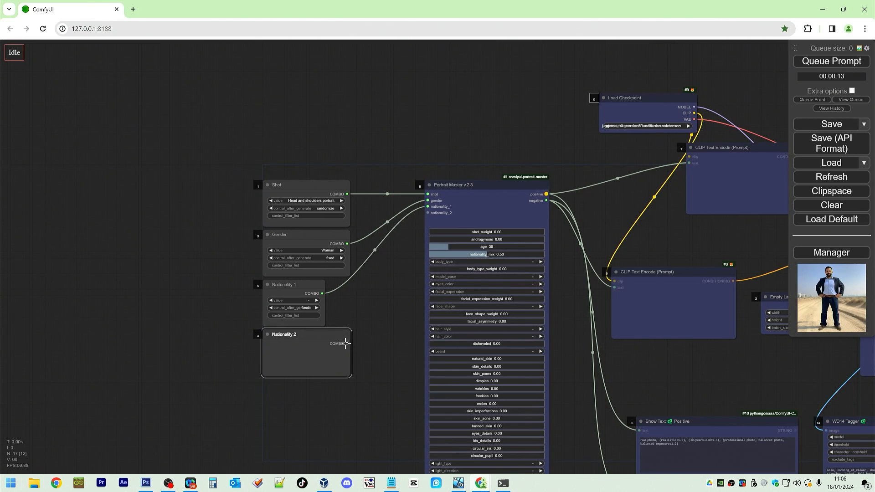
drag(346, 343, 427, 214)
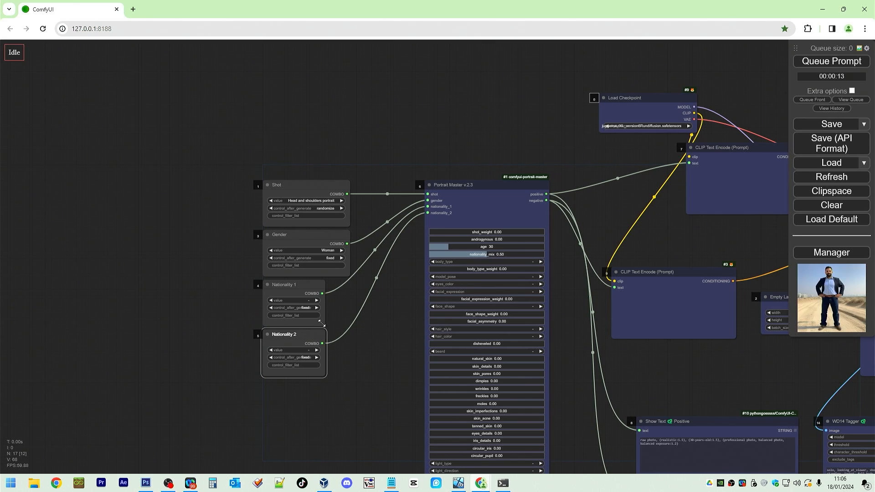
drag(321, 323, 348, 322)
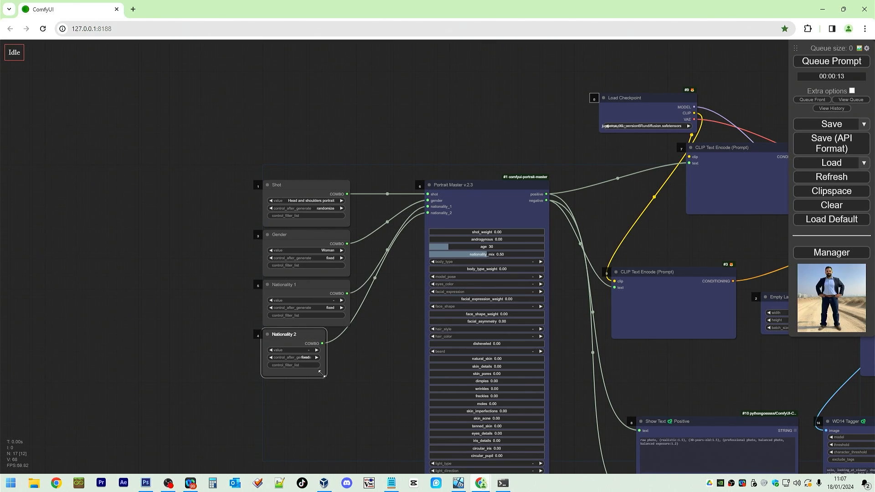
drag(322, 373, 348, 374)
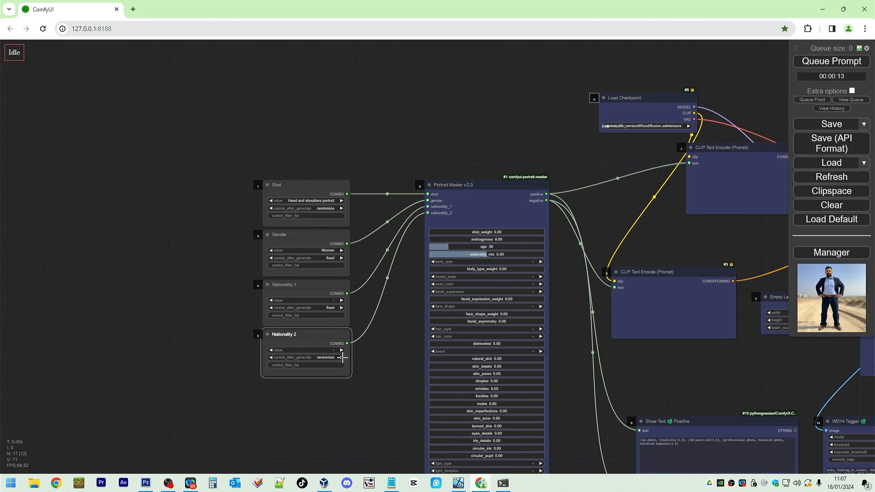
- Set Nationality 1 to randomize after each generation and queue the prompt twice, checking the positive prompt text between runs
click(342, 308)
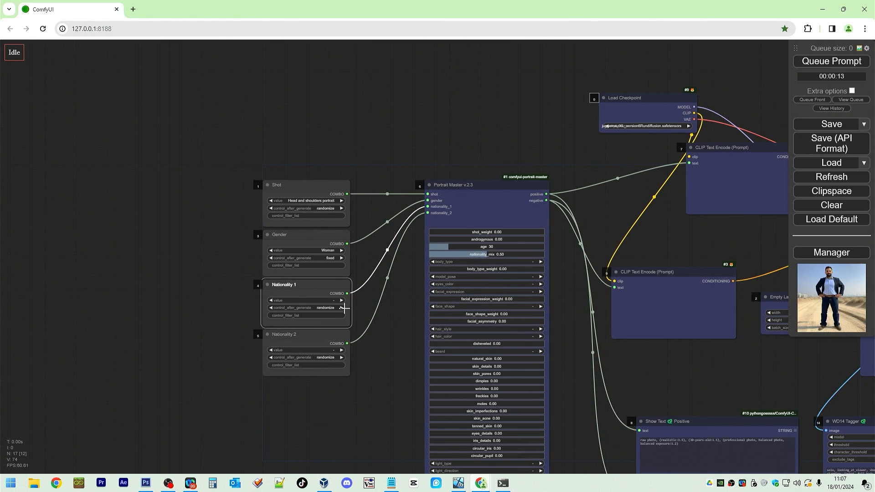
click(843, 62)
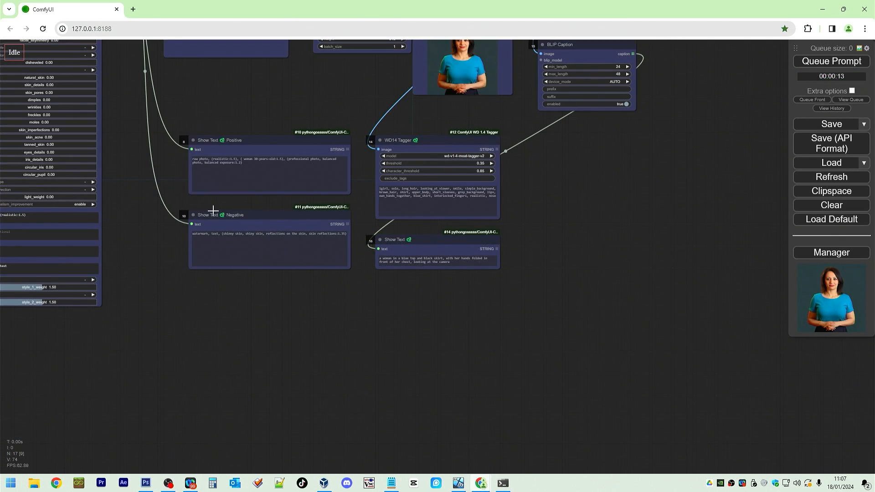
scroll(213, 209, up, 5)
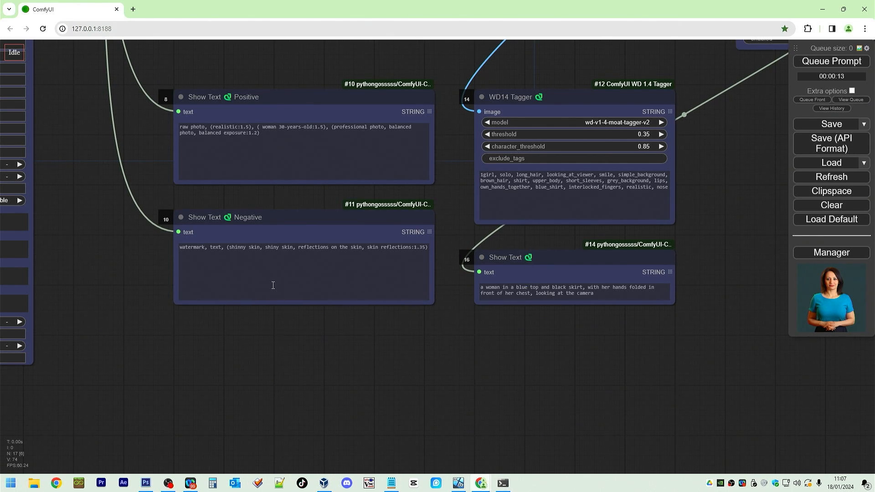
click(845, 64)
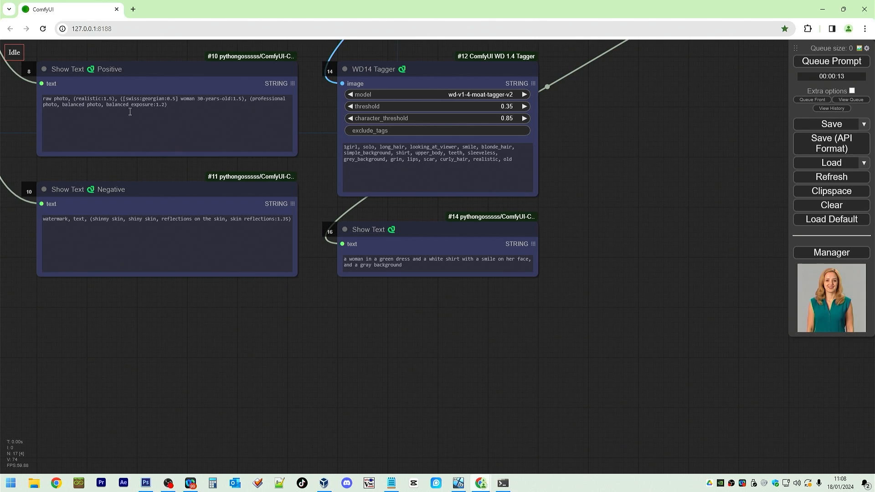
- Check the newest portrait preview and move the VAE Decode node up and closer to Preview Image
right_click(819, 290)
mouse_move(815, 317)
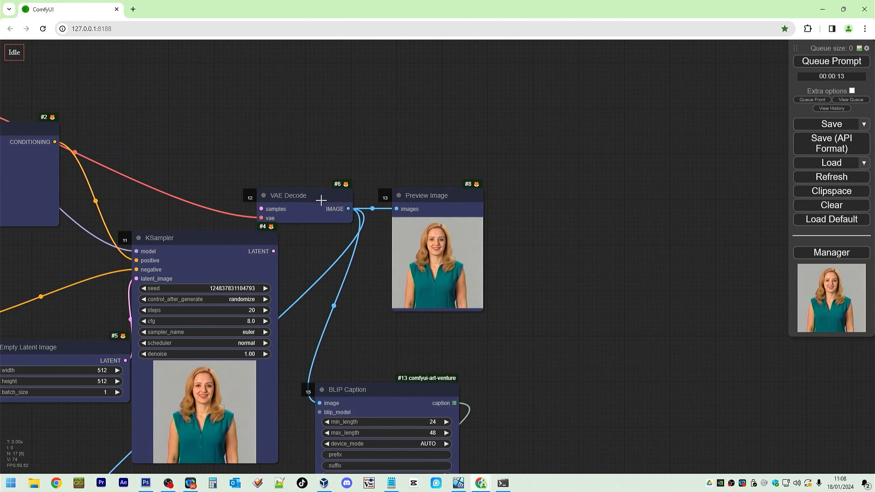
drag(290, 195, 324, 165)
- Set the Nationality 1 node's value to Yemeni from the full list of nationalities
scroll(347, 277, down, 3)
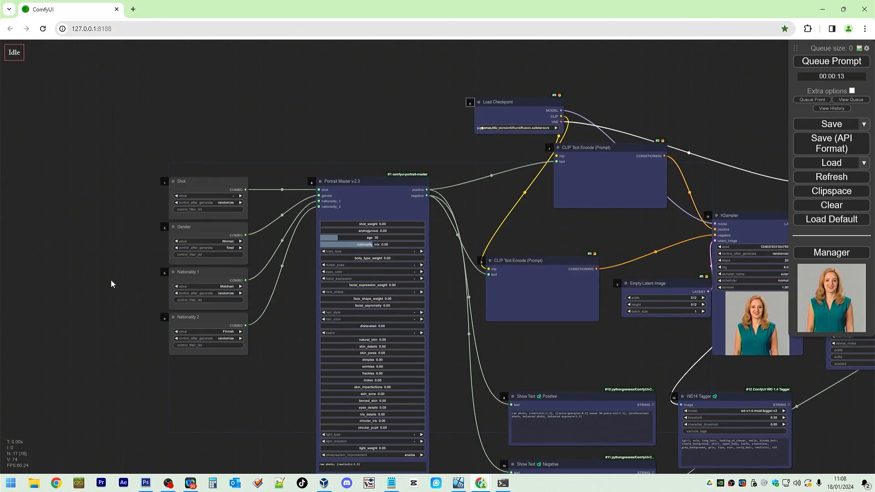
scroll(130, 302, up, 5)
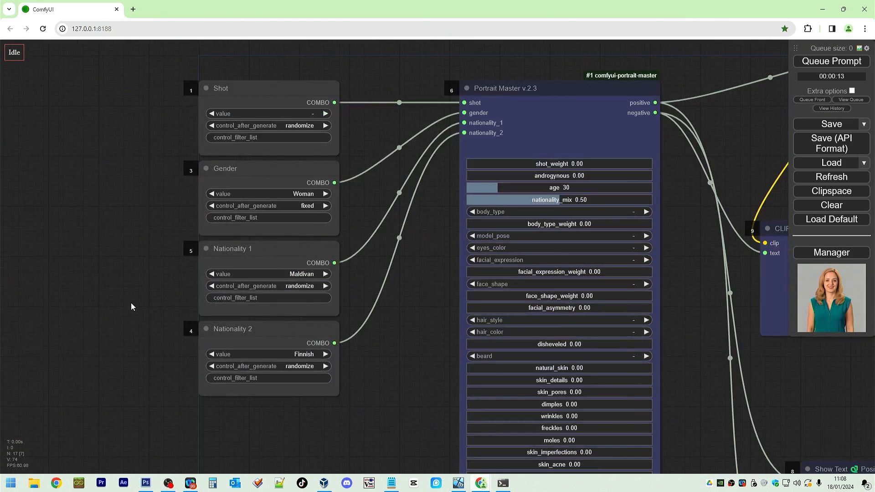
click(297, 274)
scroll(334, 191, up, 5)
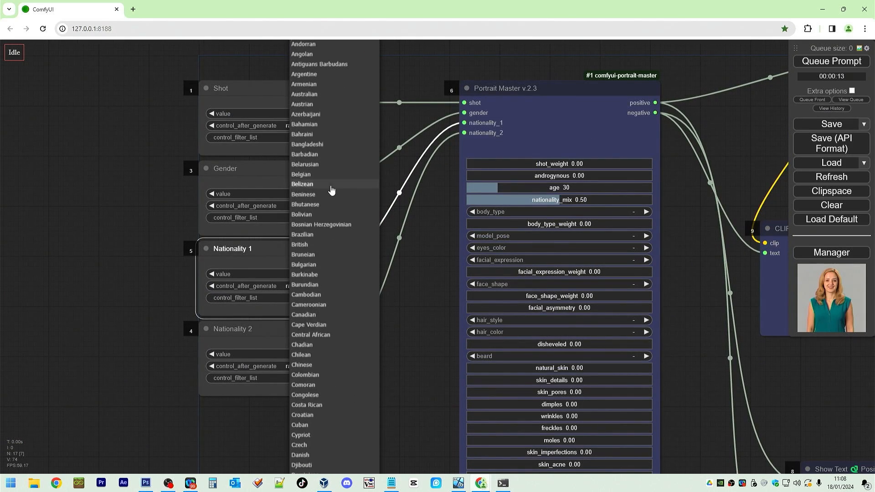
scroll(336, 210, down, 10)
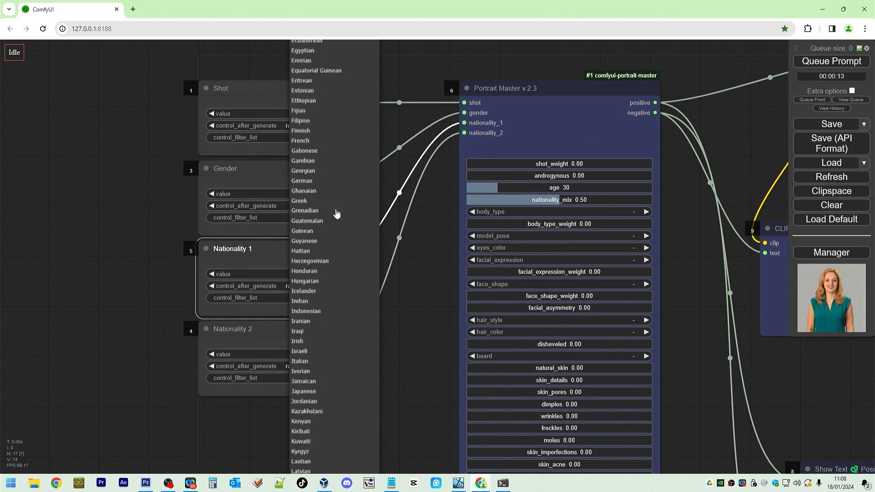
scroll(338, 219, down, 10)
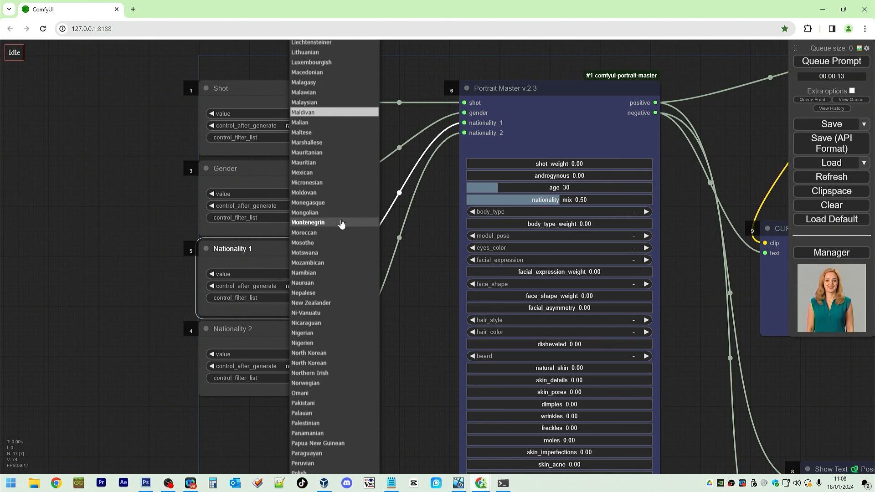
scroll(339, 225, down, 10)
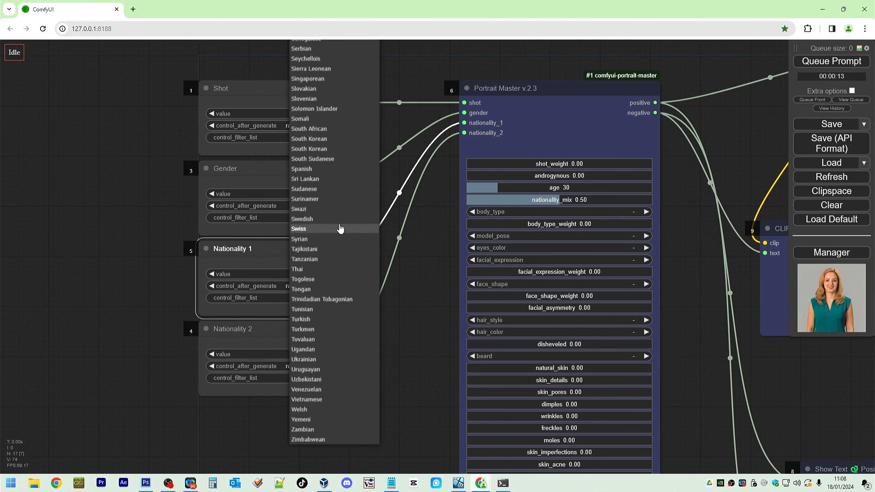
click(358, 420)
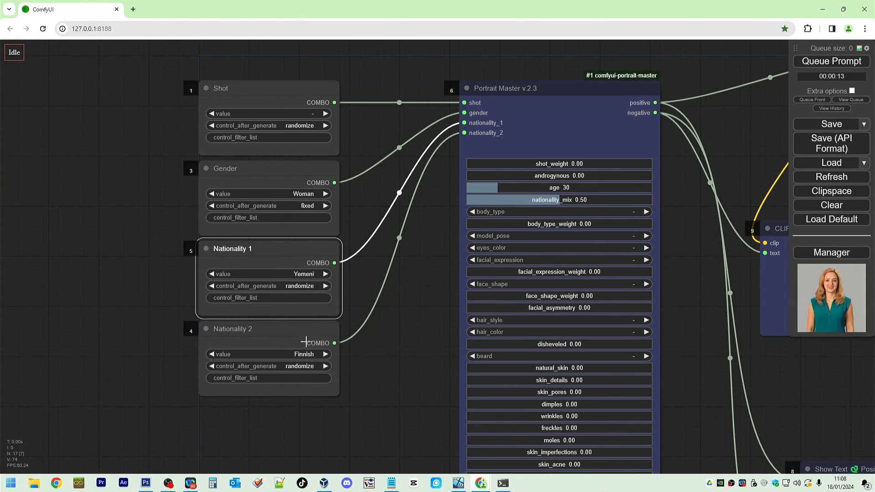
- Set the Nationality 2 node's value to British, and generate a portrait and view it enlarged
click(307, 353)
click(319, 299)
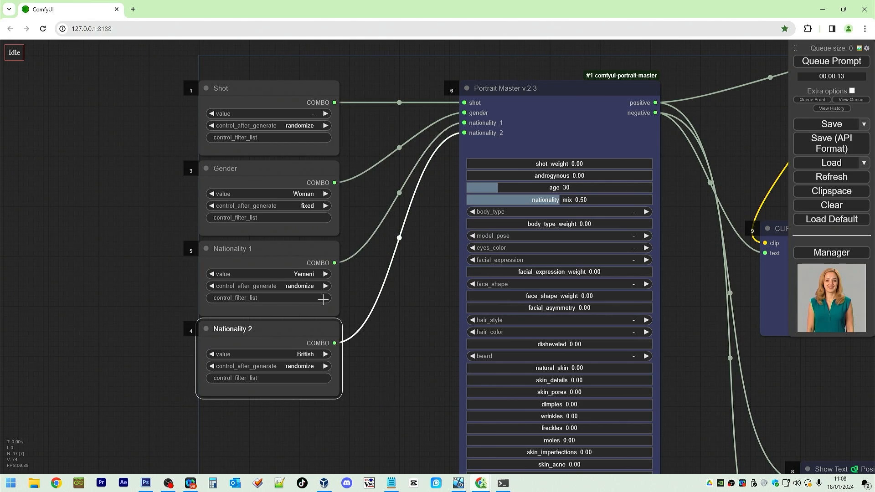
click(810, 64)
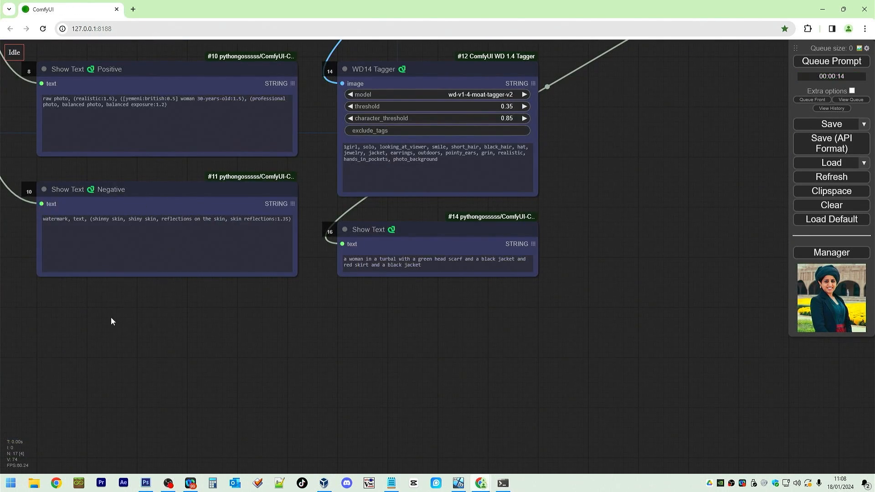
mouse_move(825, 307)
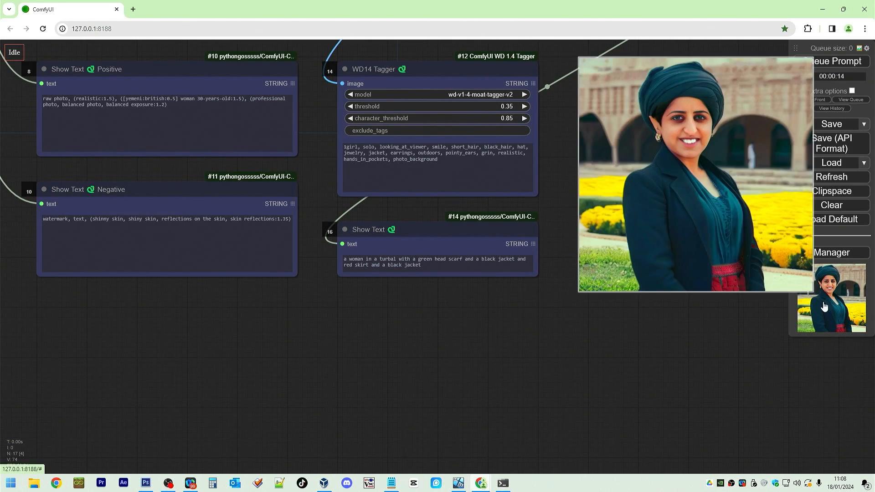
- Convert the body_type setting of the Portrait Master node to an input
drag(62, 286, 583, 421)
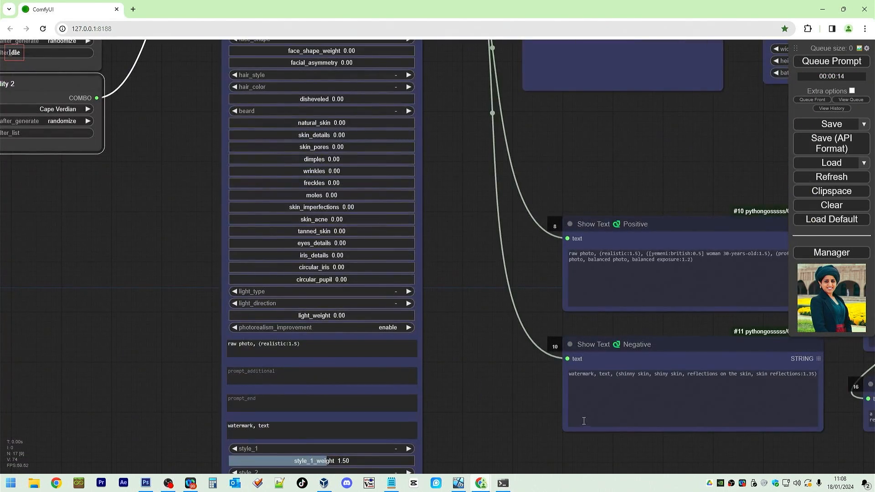
scroll(686, 205, down, 14)
drag(721, 333, 465, 348)
scroll(598, 149, up, 4)
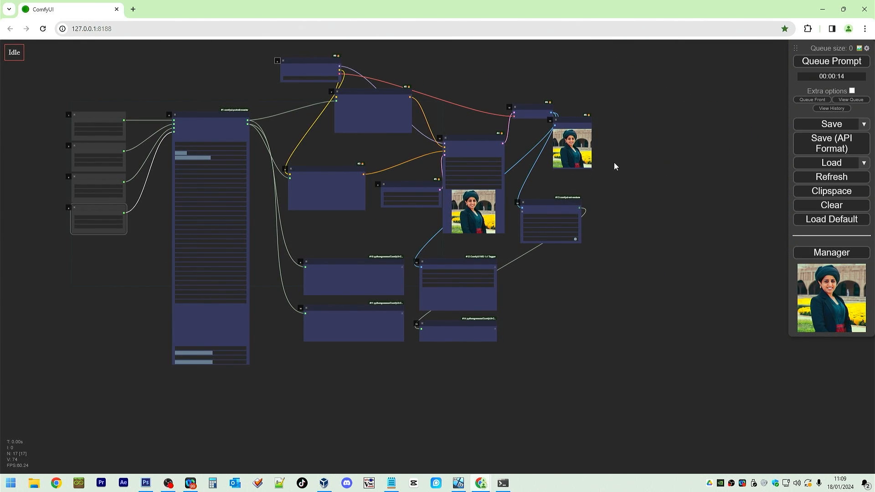
drag(119, 256, 299, 261)
scroll(288, 255, up, 3)
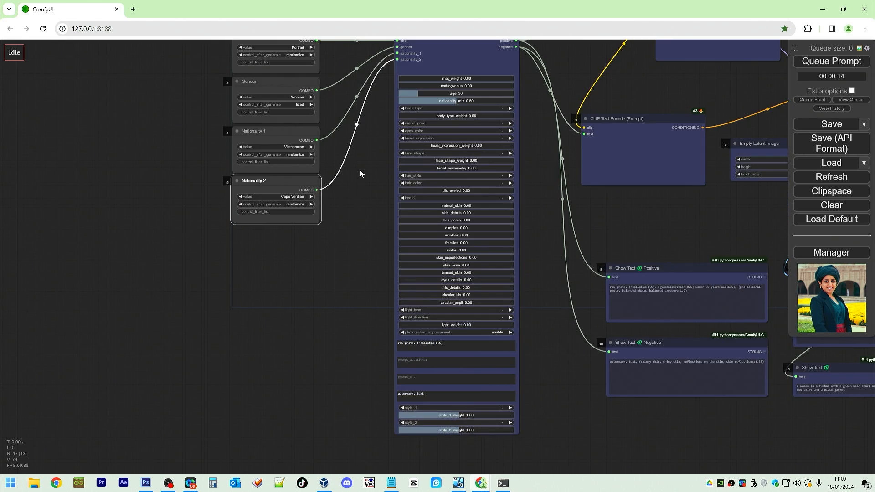
drag(359, 170, 357, 246)
right_click(441, 132)
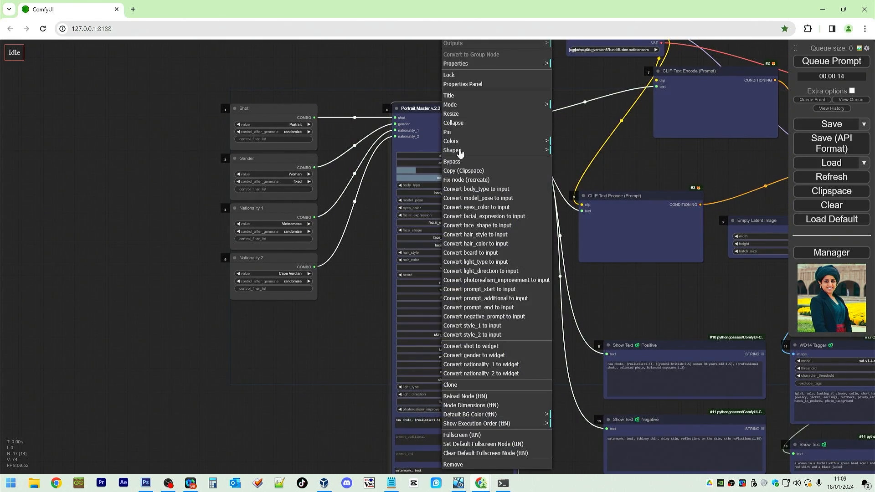
click(495, 189)
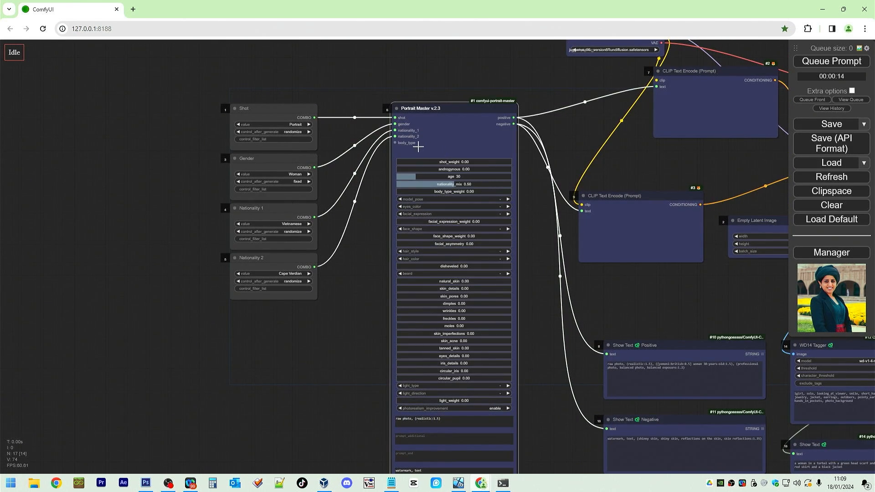
- Duplicate the Nationality 2 node and place the copy directly below it
click(290, 258)
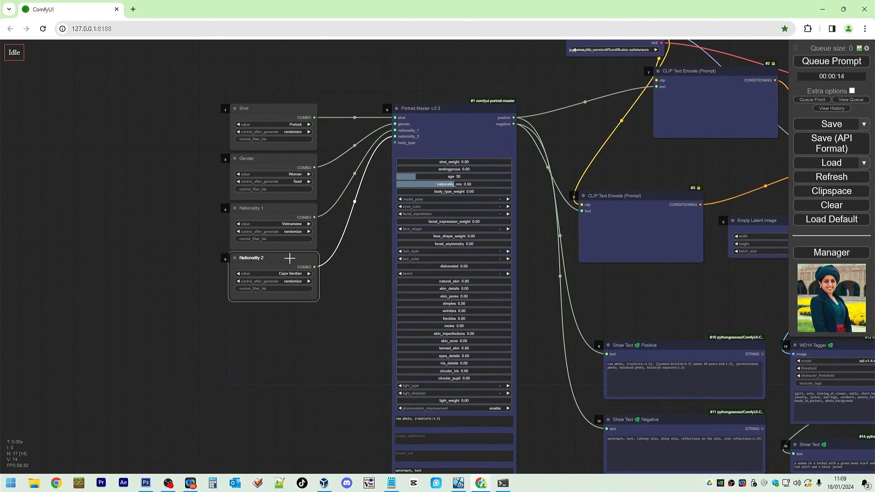
key(ctrl+c)
key(ctrl+v)
drag(335, 256, 274, 308)
- Rename the new copy of the Nationality 2 node as "Body Type"
right_click(273, 308)
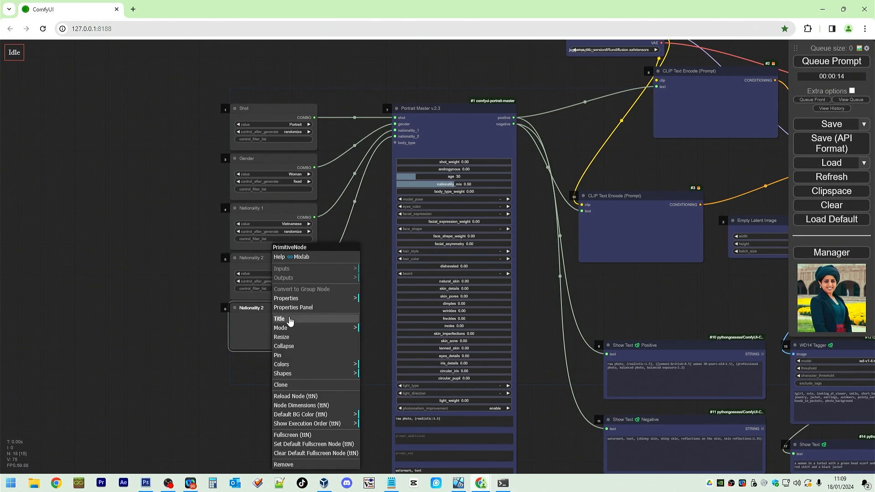
click(289, 319)
text(Body Type)
key(Return)
- Connect Body Type to the body_type input at the same width as its neighbours, and set its value to Normal weight
drag(316, 317, 395, 143)
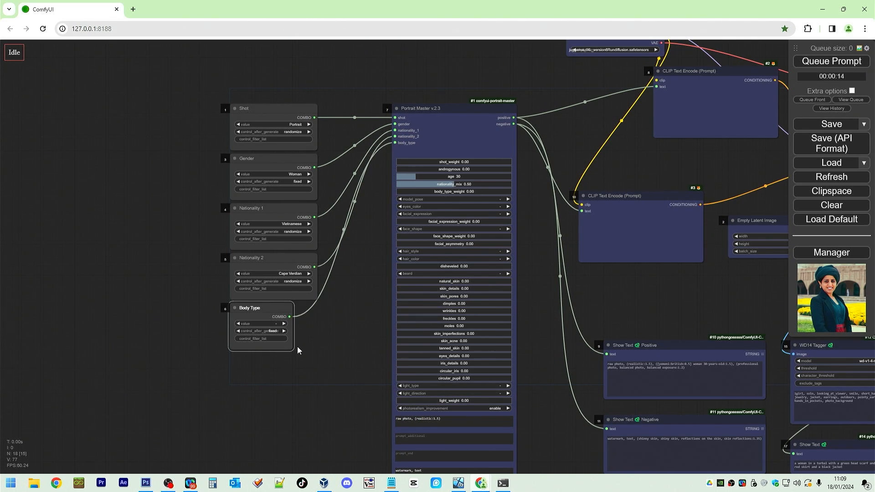
drag(293, 347, 319, 350)
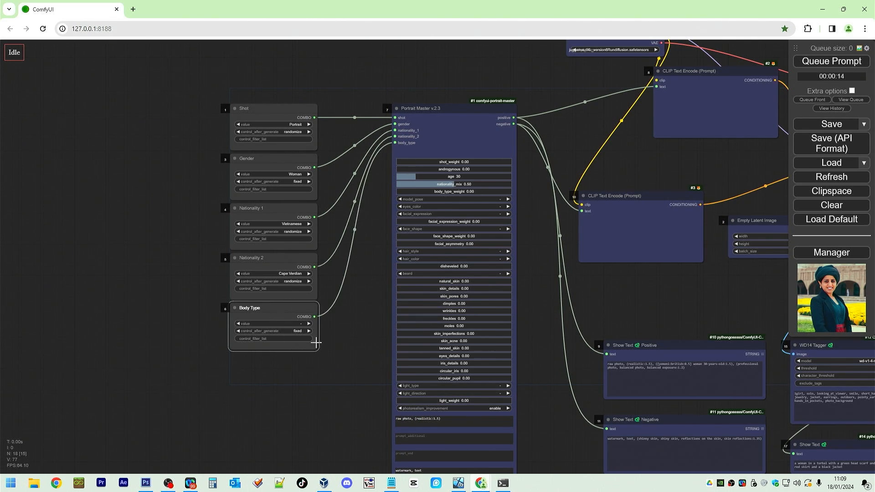
click(296, 323)
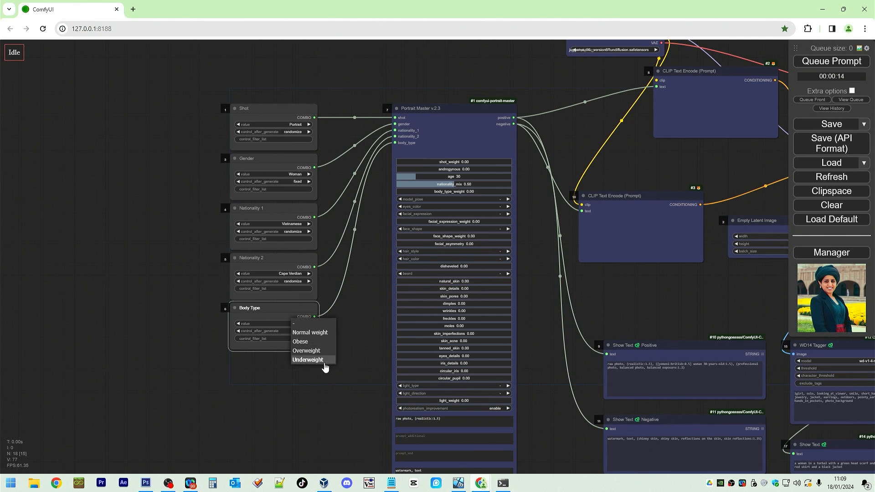
click(319, 333)
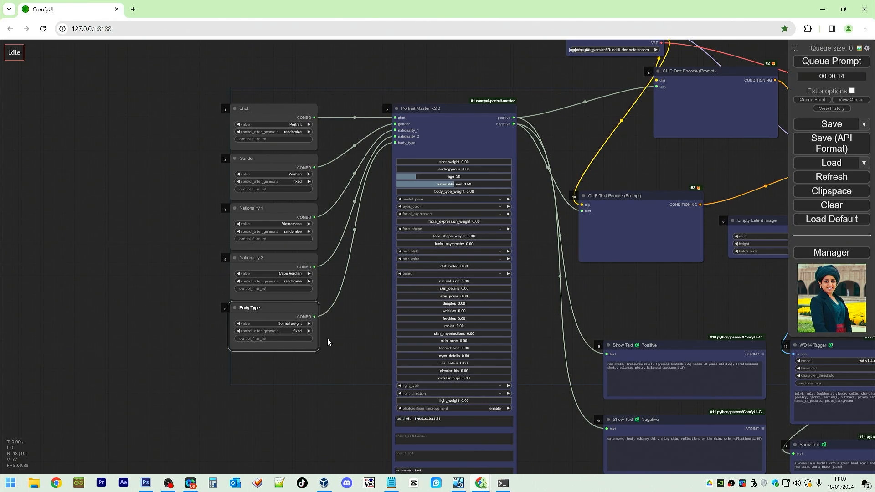
click(341, 358)
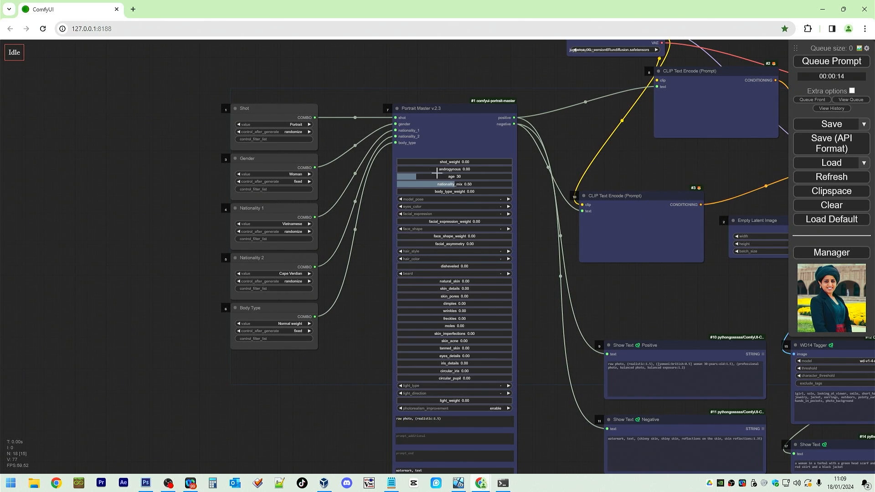
- Convert Portrait Master's model_pose to an input and place a duplicate of the Body Type node directly below the original
right_click(433, 158)
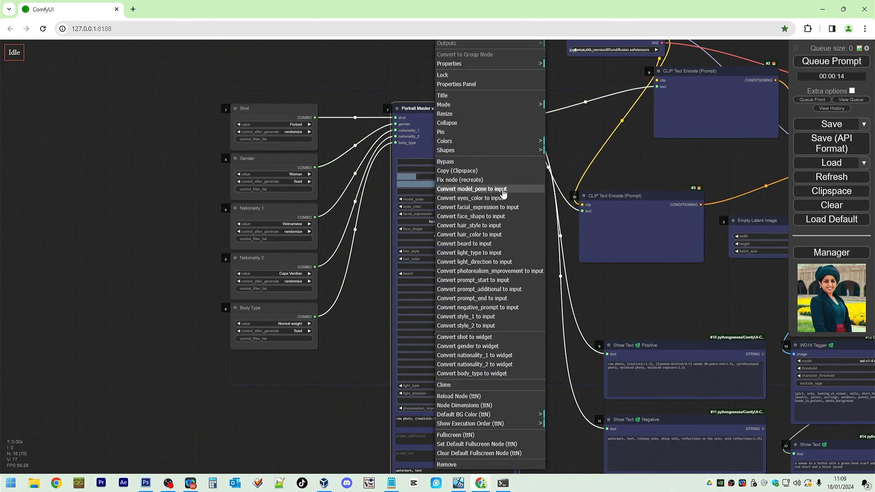
click(503, 193)
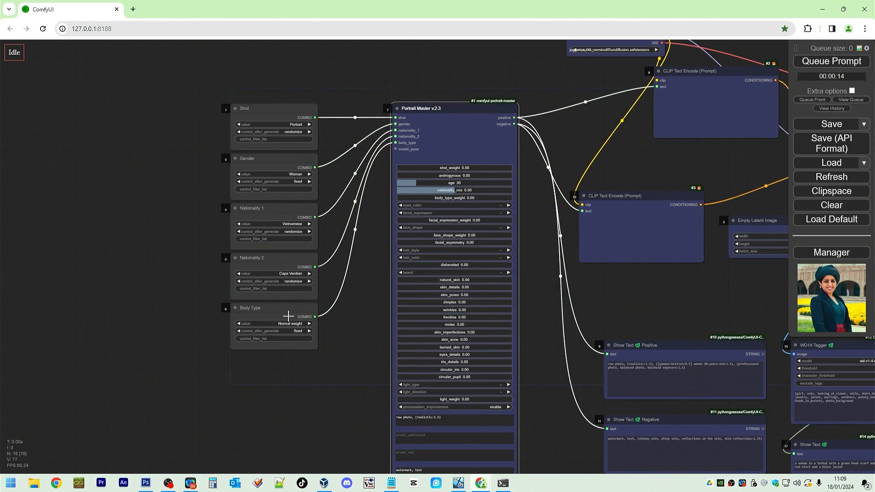
click(291, 315)
mouse_move(291, 315)
mouse_down()
mouse_move(351, 316)
mouse_move(316, 364)
mouse_move(291, 364)
mouse_up()
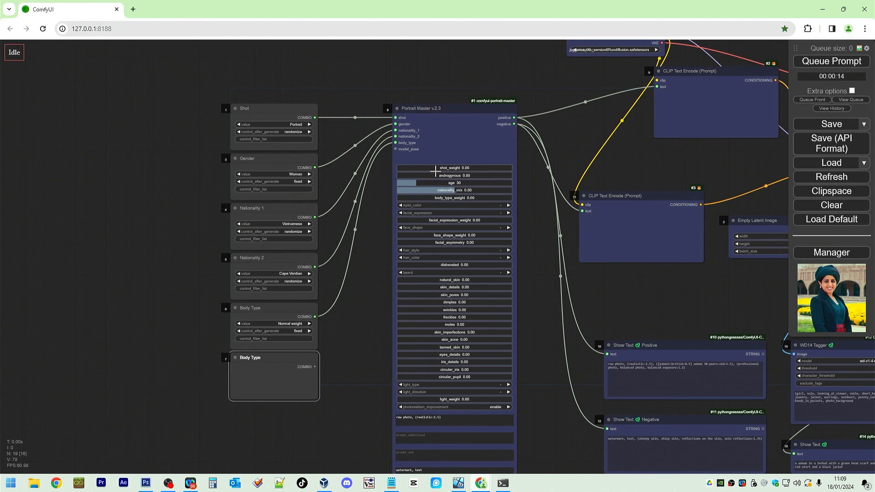
- Set Portrait Master's shot_weight to about 1.2 and check the available eyes_color options
click(467, 169)
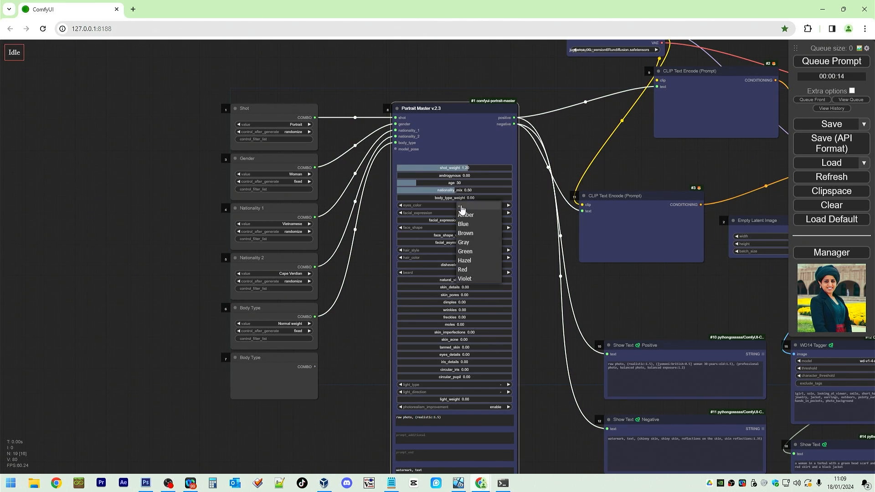
click(536, 163)
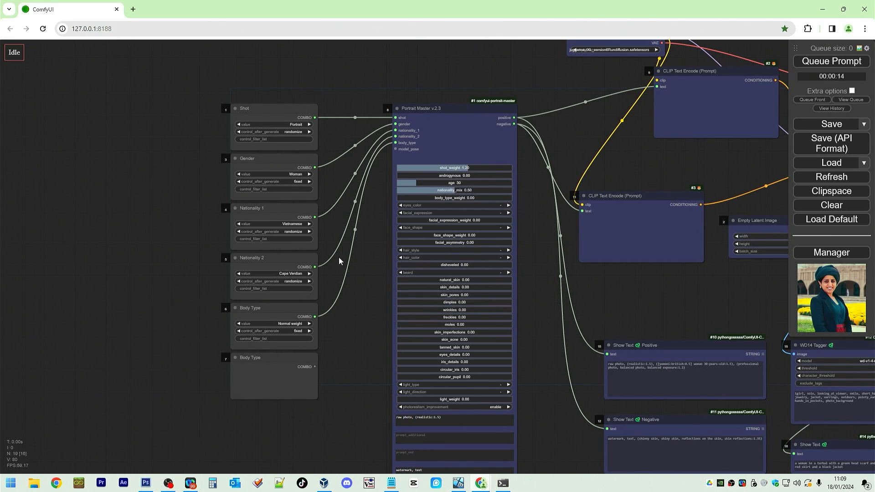
- Examine the control_after_generate options of the Gender node without changing the setting
click(276, 163)
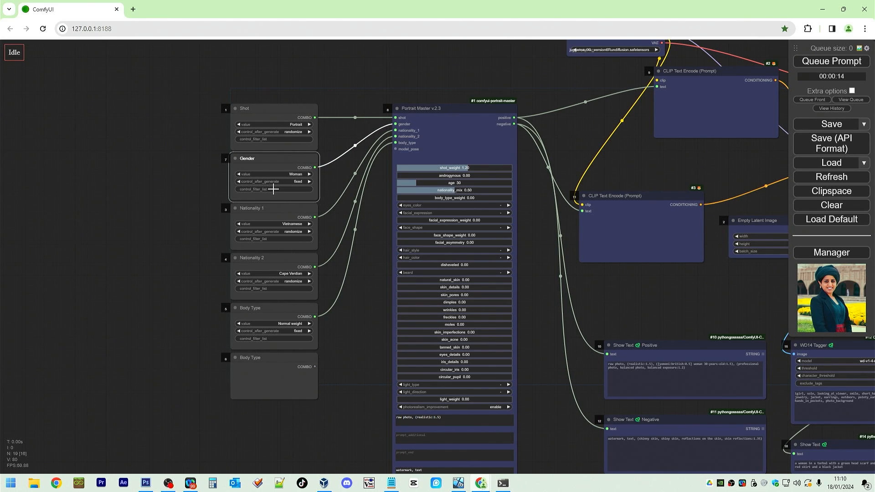
click(299, 183)
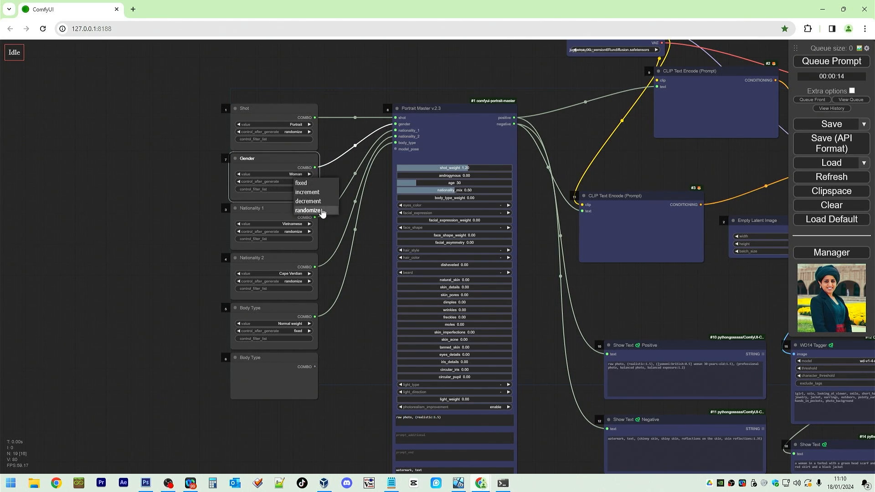
click(343, 163)
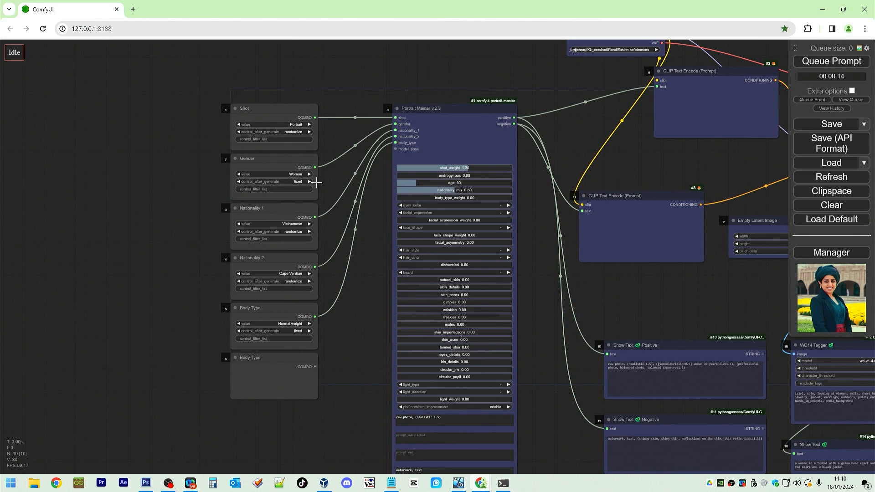
- Set Portrait Master's hair_style to Box braids after trying French bob
click(449, 250)
click(464, 266)
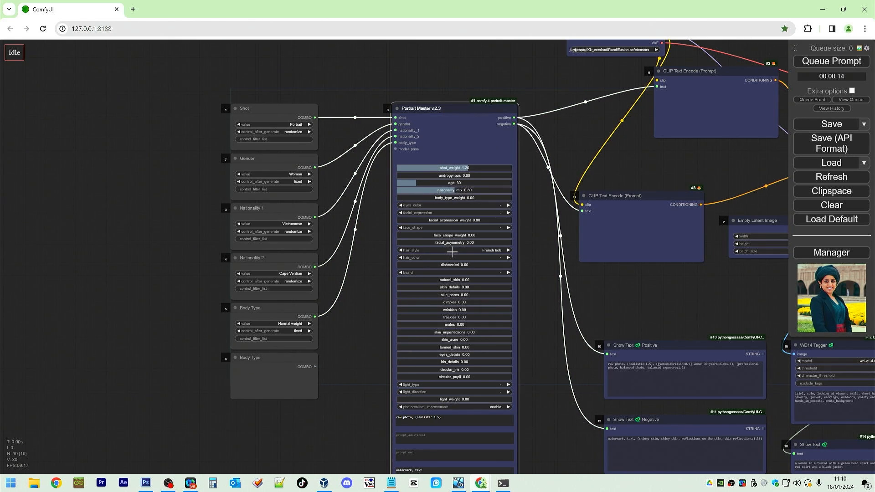
click(451, 252)
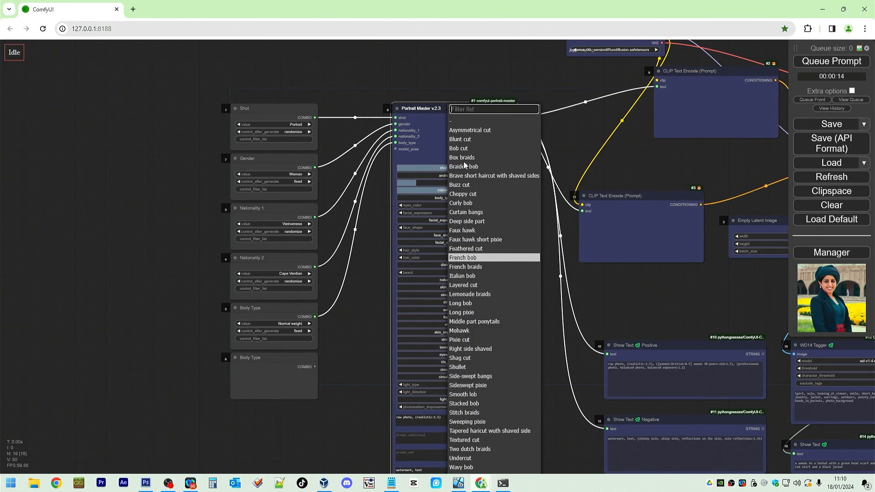
click(461, 158)
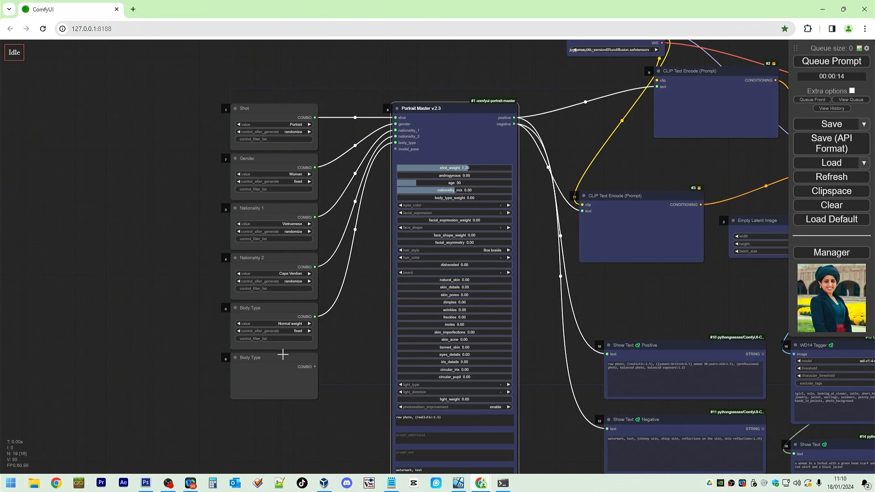
- Connect the duplicated Body Type node to Portrait Master's model_pose input and rename the node Model Pose
drag(315, 366, 396, 149)
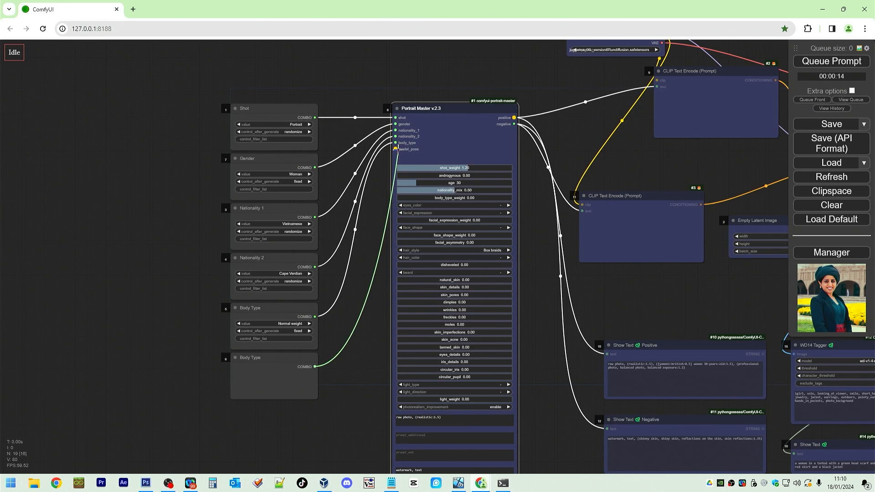
right_click(267, 359)
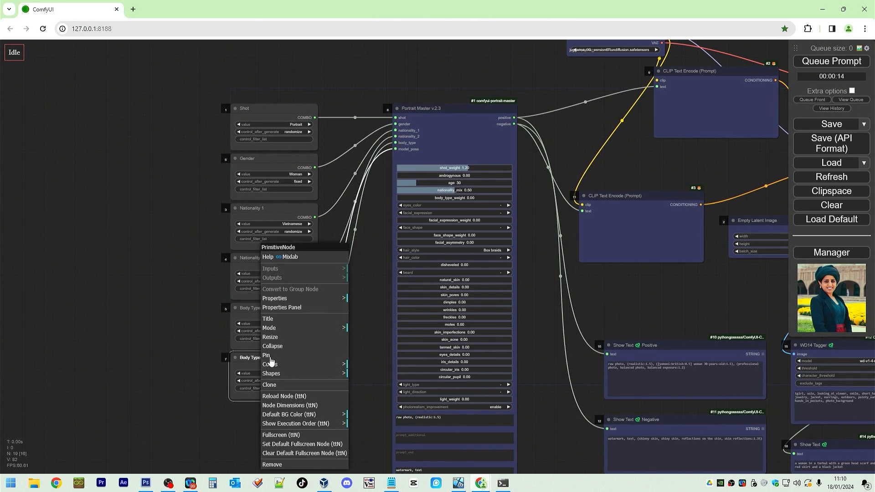
click(289, 319)
text(Mod)
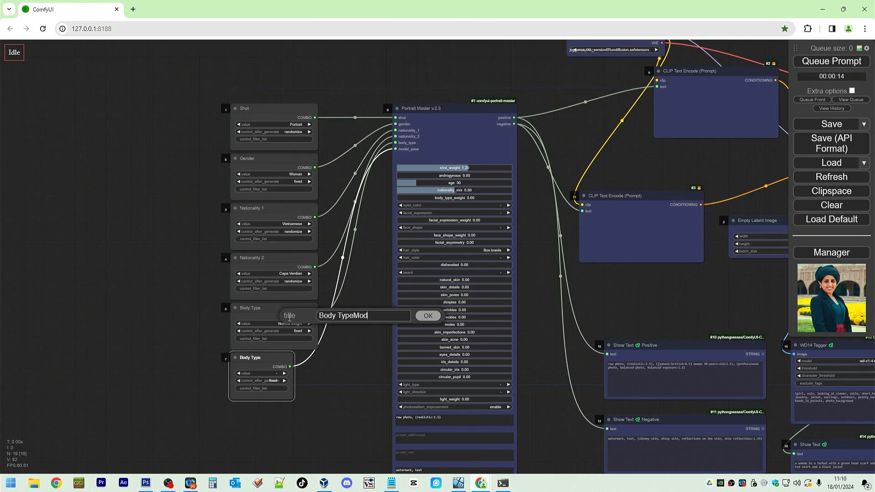
text(el)
key(ctrl+a)
text(Model Pose)
click(427, 316)
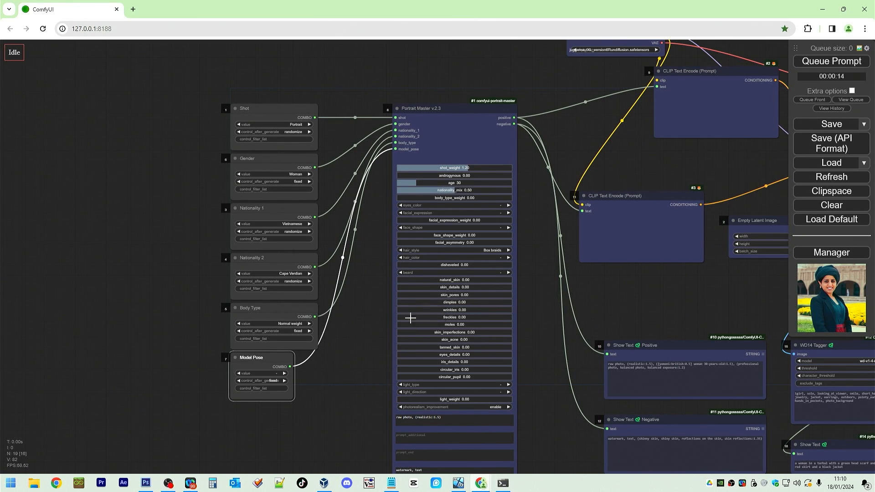
- Widen the Model Pose node to match its neighbours and set its value to Dynamic Action Pose with control_after_generate on randomize
drag(291, 399, 313, 400)
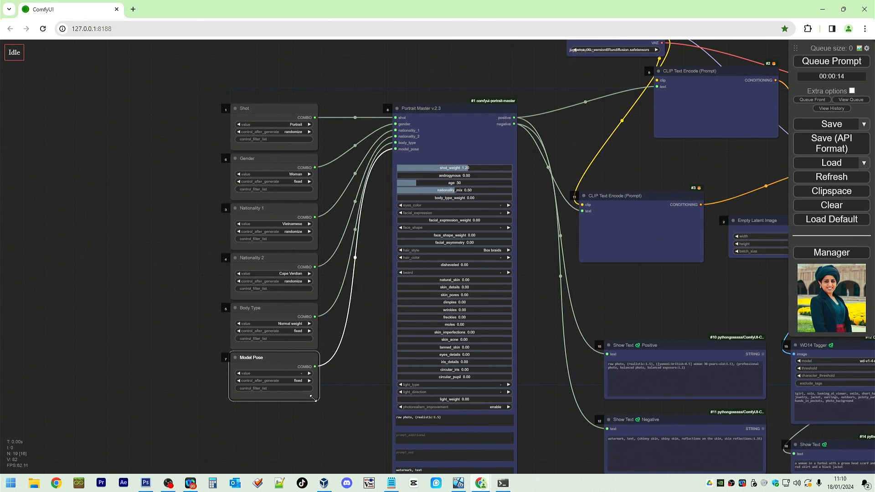
click(295, 373)
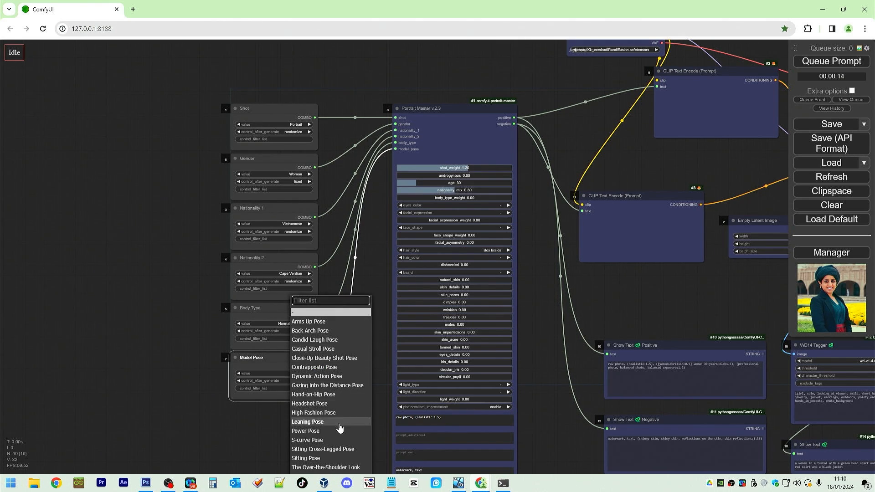
scroll(339, 427, down, 1)
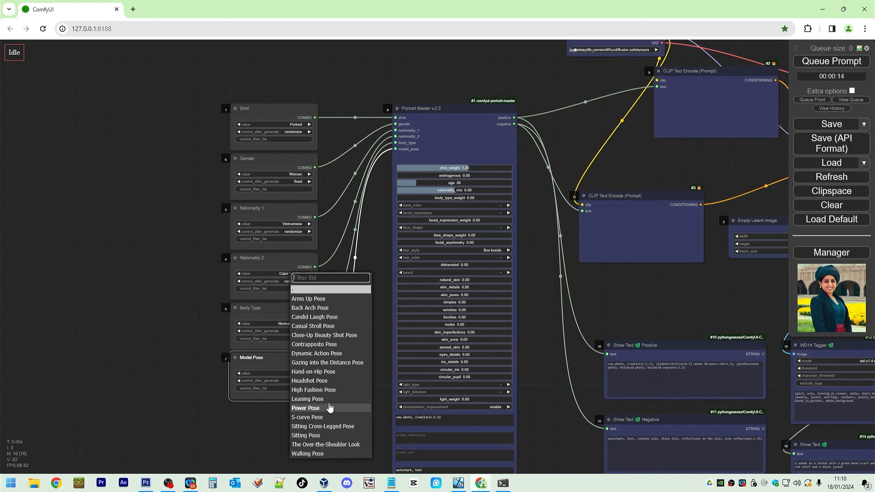
click(335, 354)
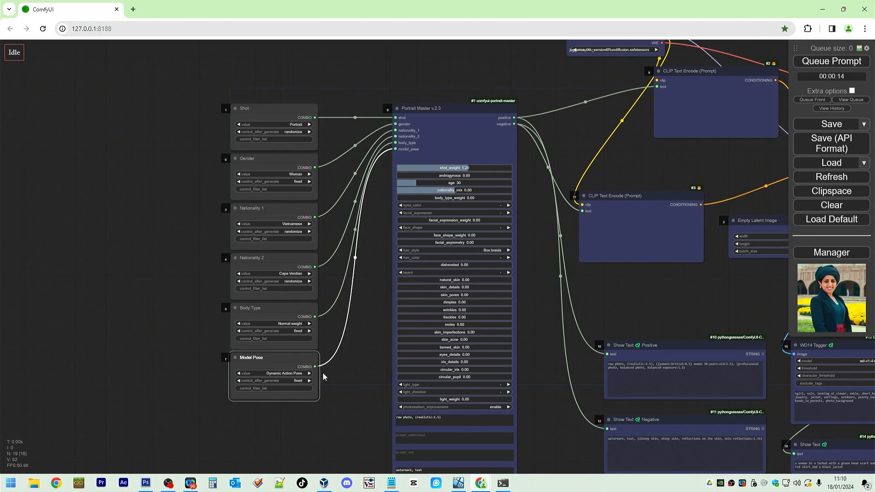
click(298, 381)
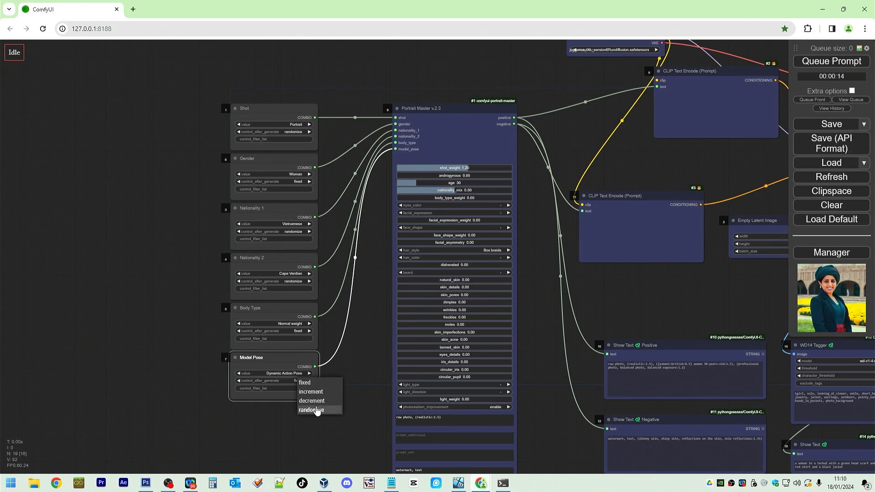
click(314, 409)
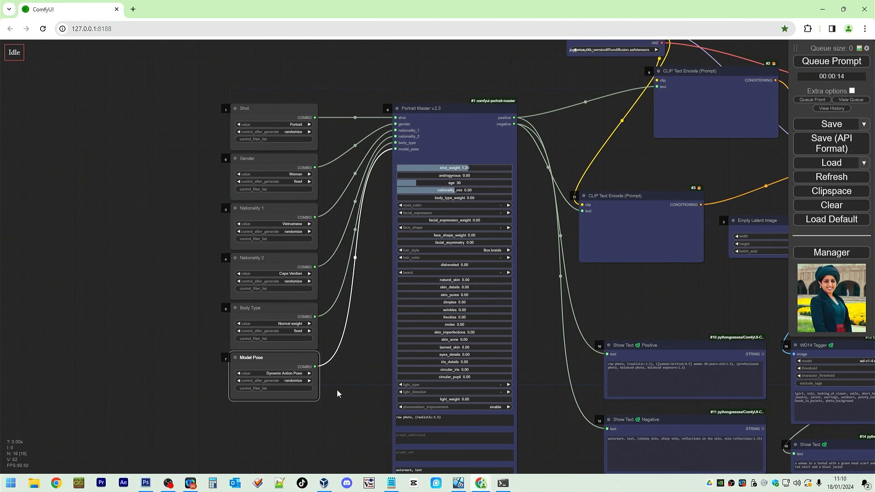
- Generate a portrait and examine the positive prompt text for the pose and hairstyle terms
click(832, 62)
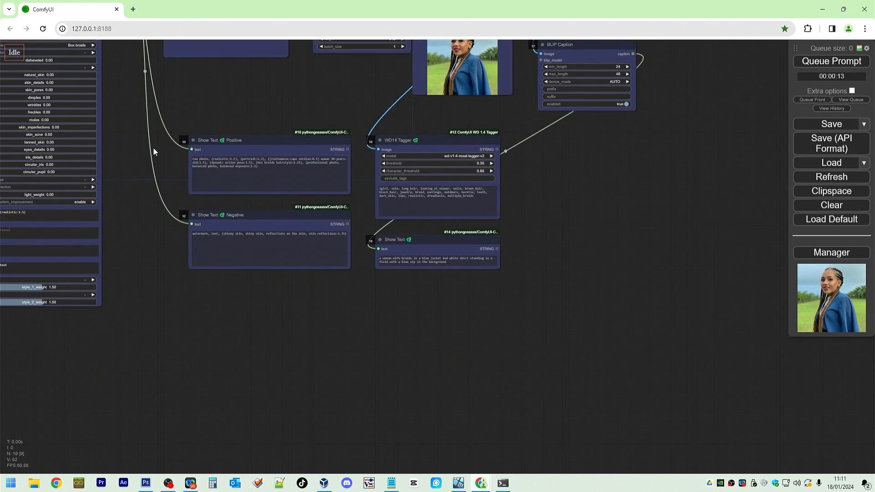
scroll(153, 151, up, 8)
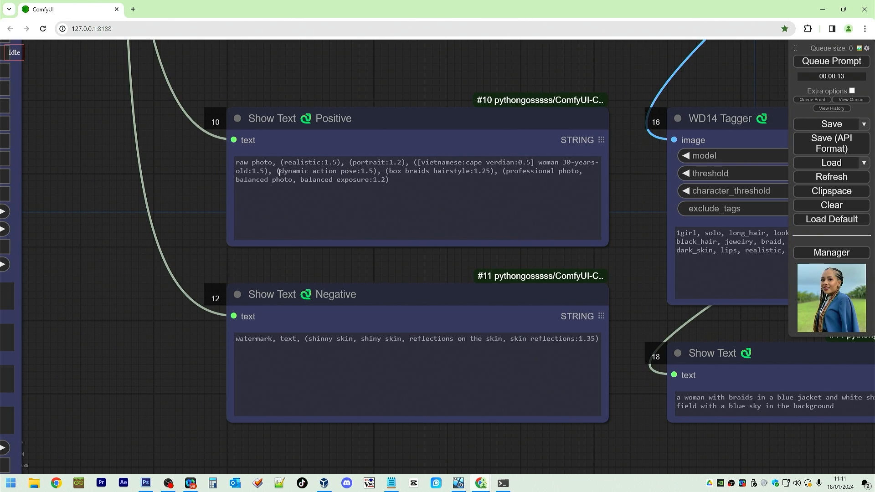
scroll(109, 189, down, 5)
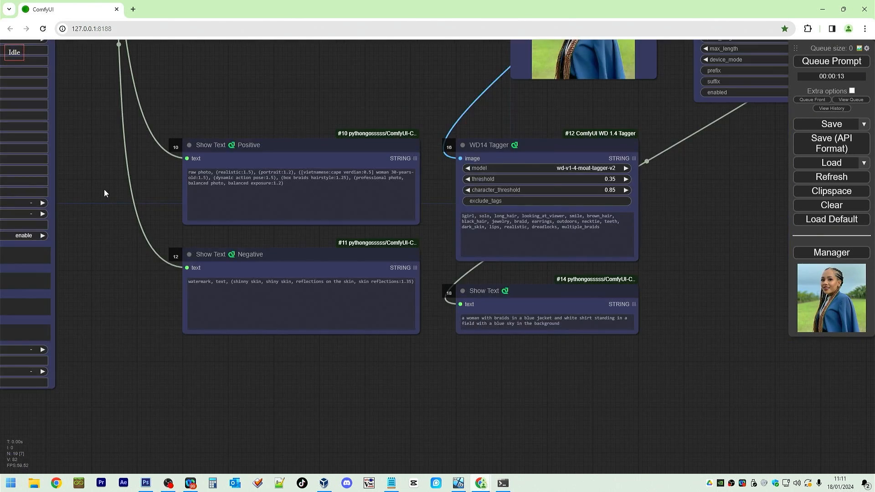
drag(103, 190, 203, 241)
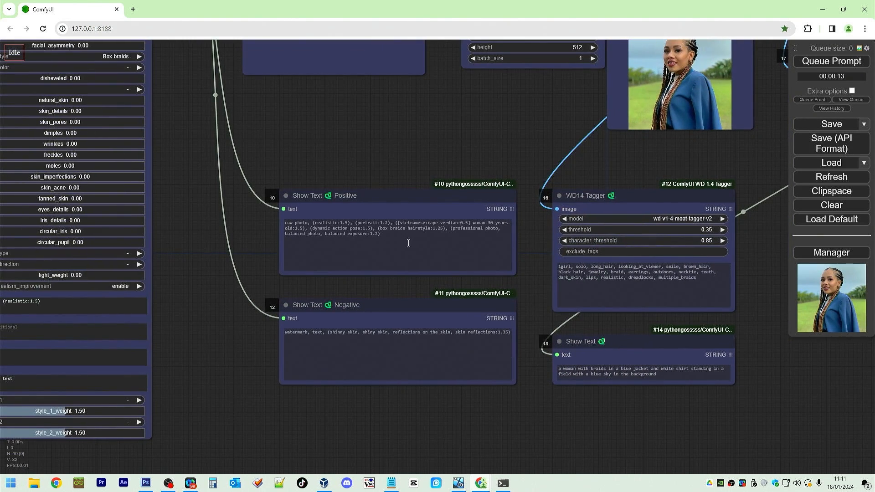
drag(408, 243, 279, 211)
drag(391, 235, 281, 224)
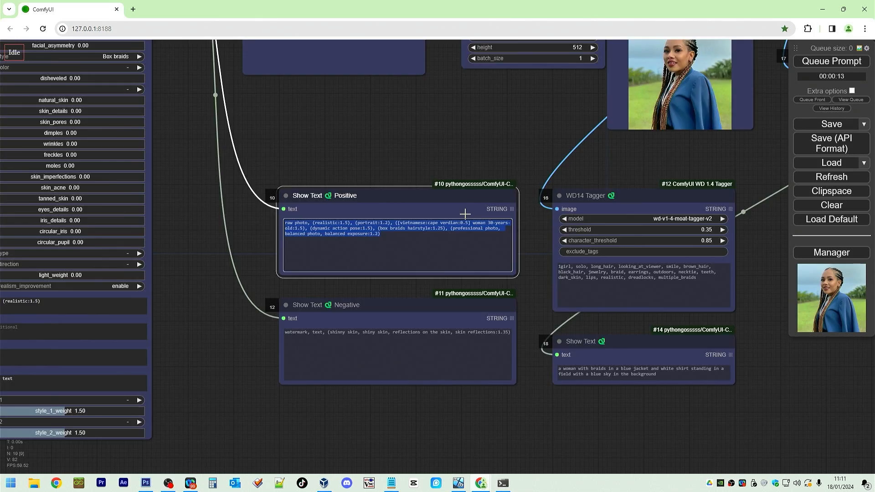
scroll(465, 214, down, 5)
scroll(433, 242, up, 4)
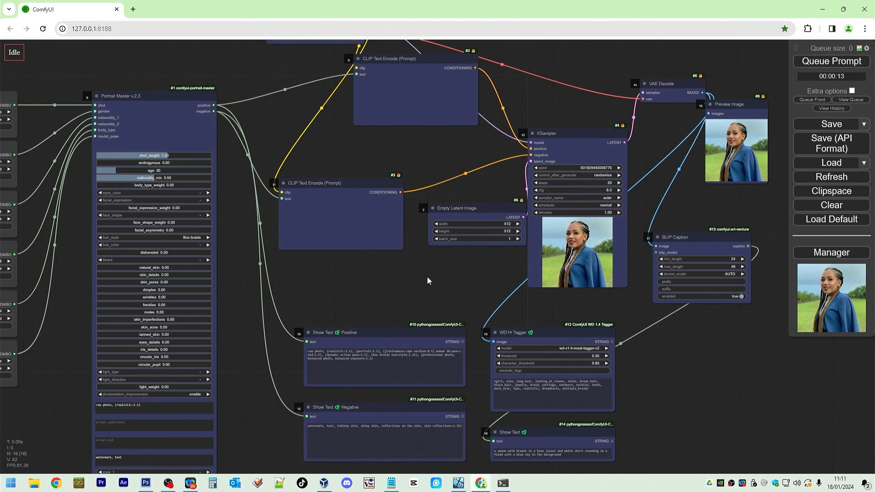
- Convert Portrait Master's eyes_color to an input and place a duplicate of the Model Pose node renamed Eye Colour below the original
drag(428, 281, 618, 208)
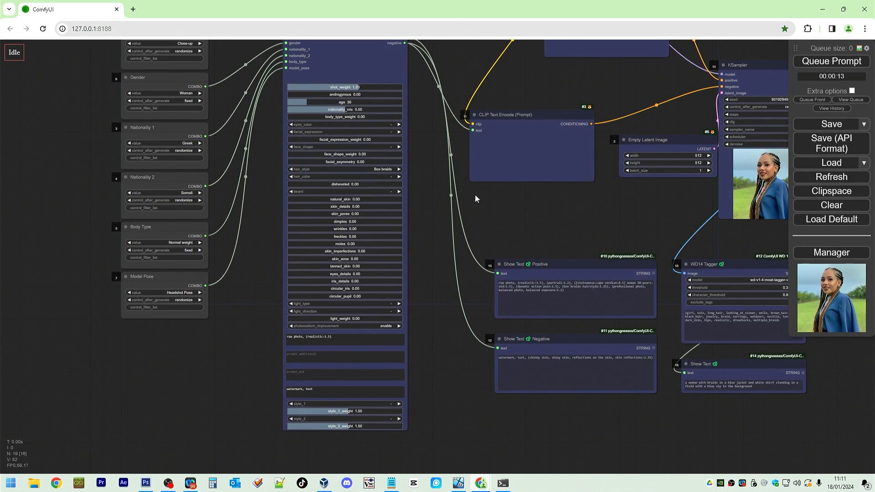
drag(427, 196, 517, 259)
right_click(435, 113)
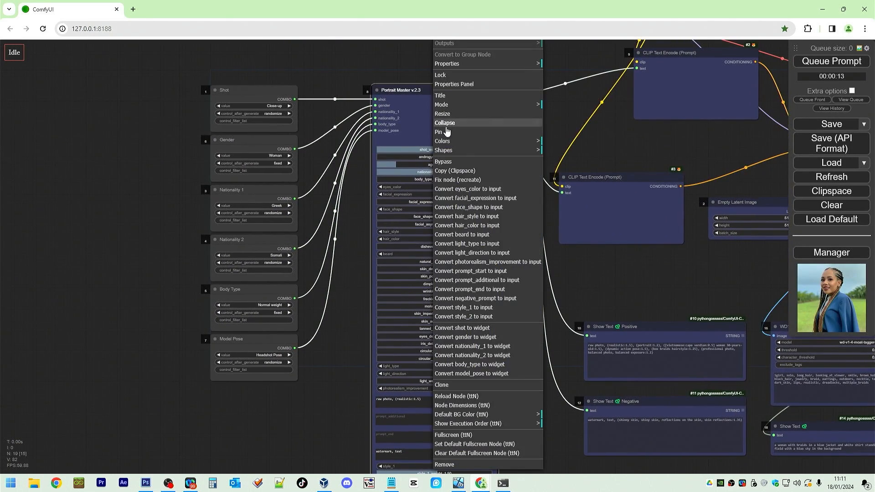
click(488, 188)
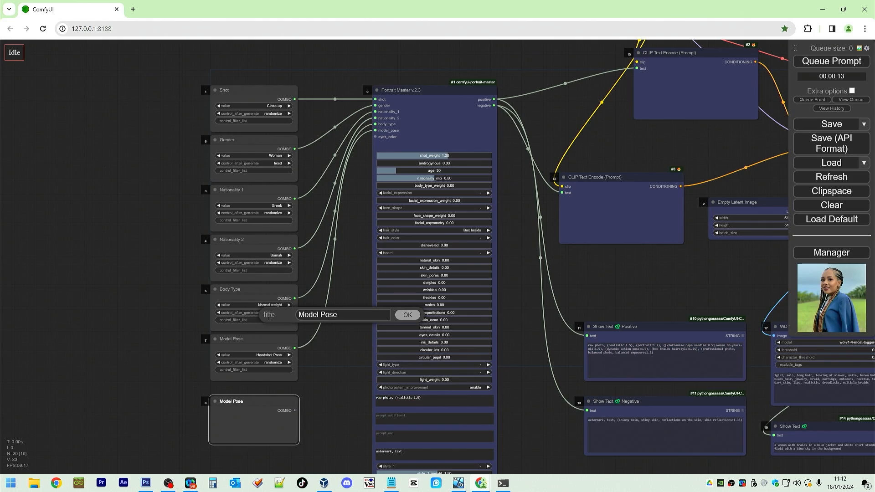
text(Eye Colour)
click(407, 319)
- Connect the Eye Colour node to the eyes_color input and set its control_after_generate to randomize
drag(375, 136, 294, 398)
click(279, 413)
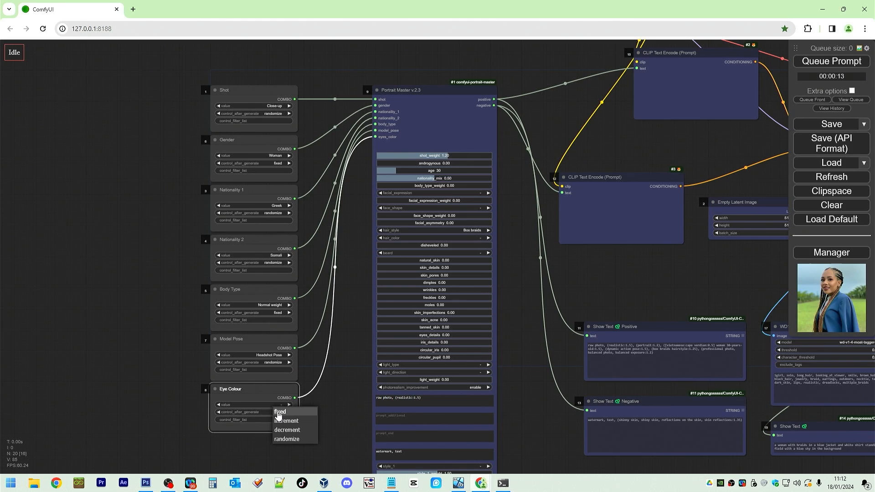
click(286, 439)
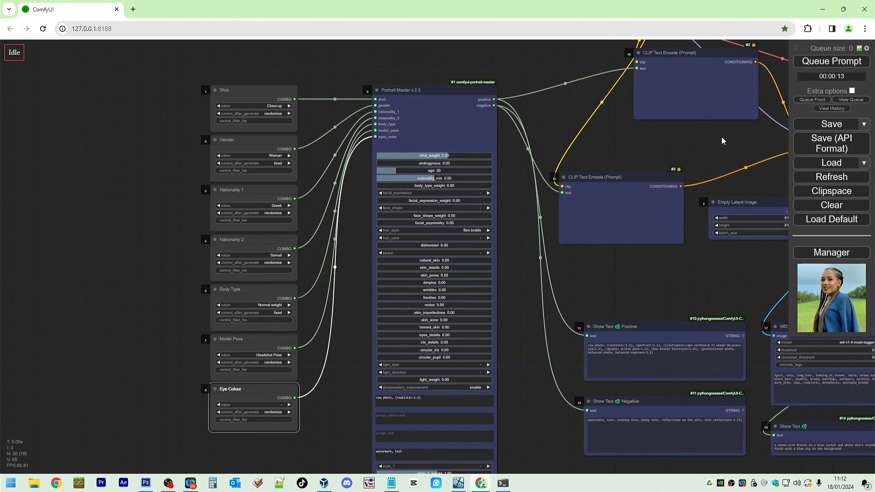
- Set the Shot node's value to Face and generate a portrait
click(281, 105)
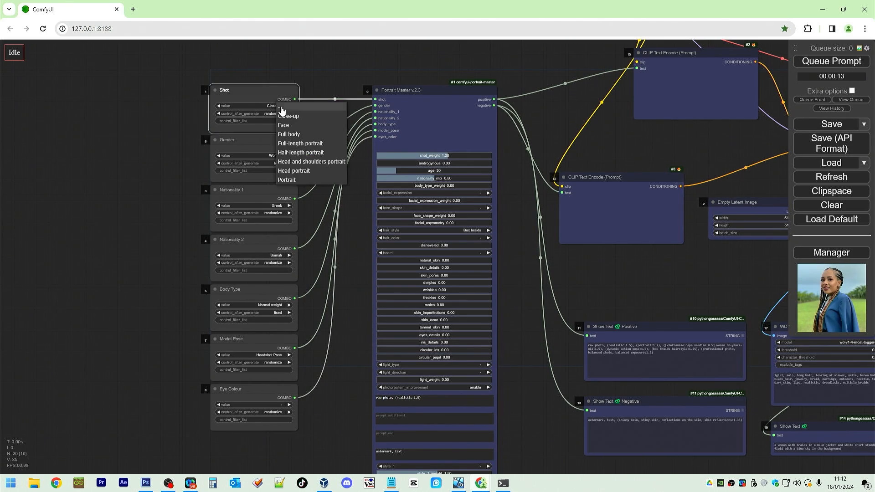
click(285, 115)
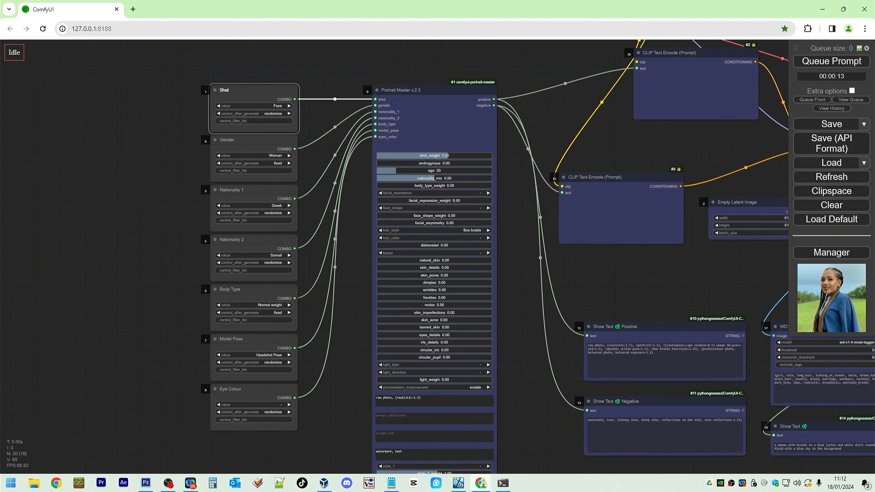
click(799, 64)
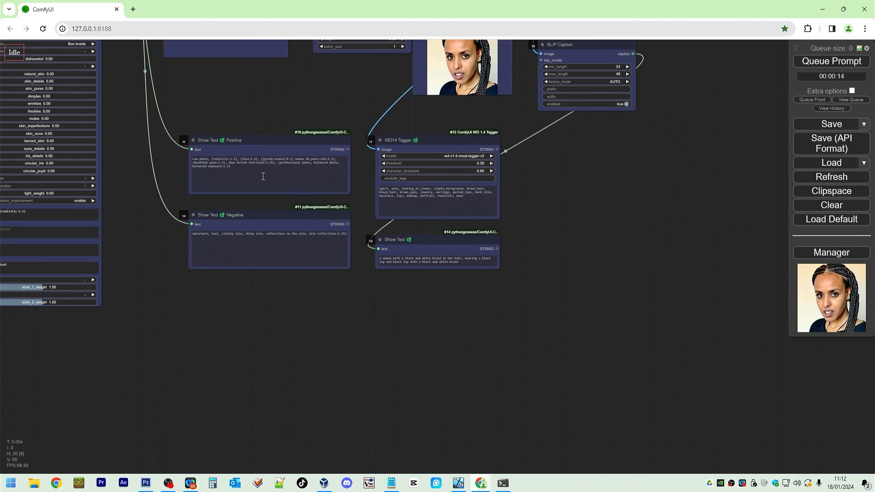
- Check the positive prompt, generate another portrait and examine the eye colour term in its prompt
scroll(177, 179, up, 8)
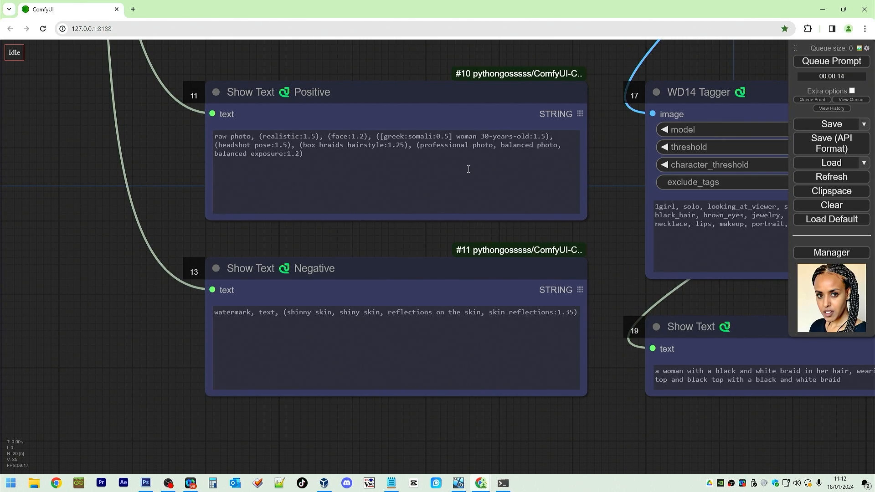
click(831, 63)
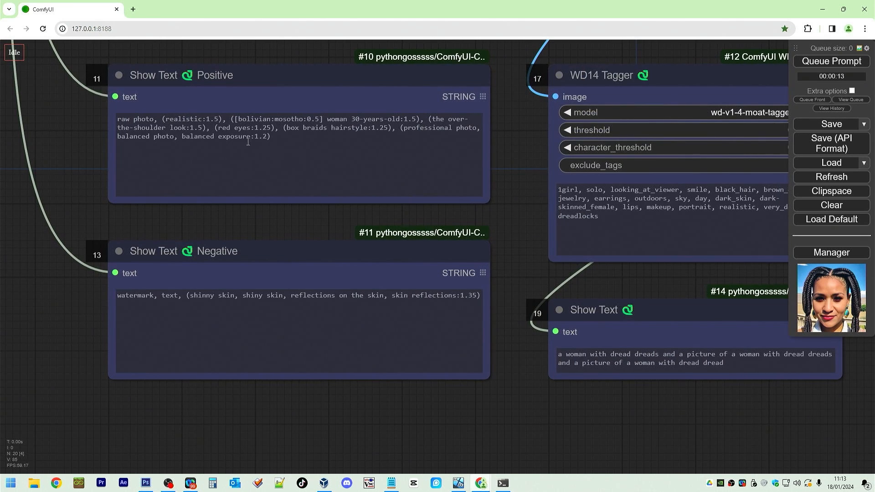
drag(275, 128, 216, 129)
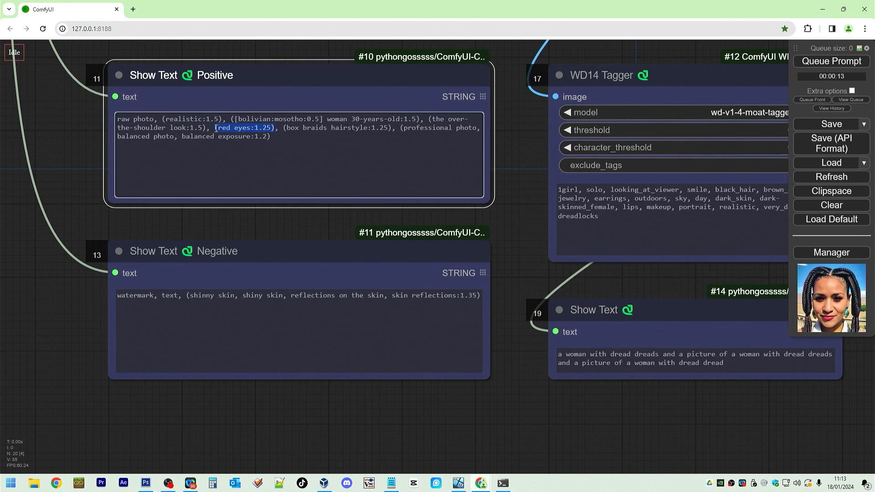
- Set the Body Type node's value to Obese and generate a portrait
scroll(96, 182, down, 14)
drag(50, 176, 510, 227)
scroll(511, 228, up, 8)
right_click(457, 90)
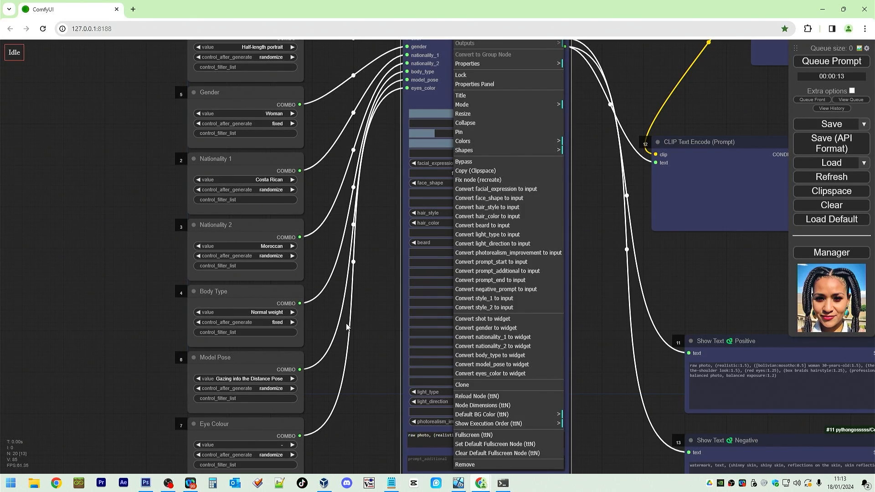
click(283, 314)
click(292, 332)
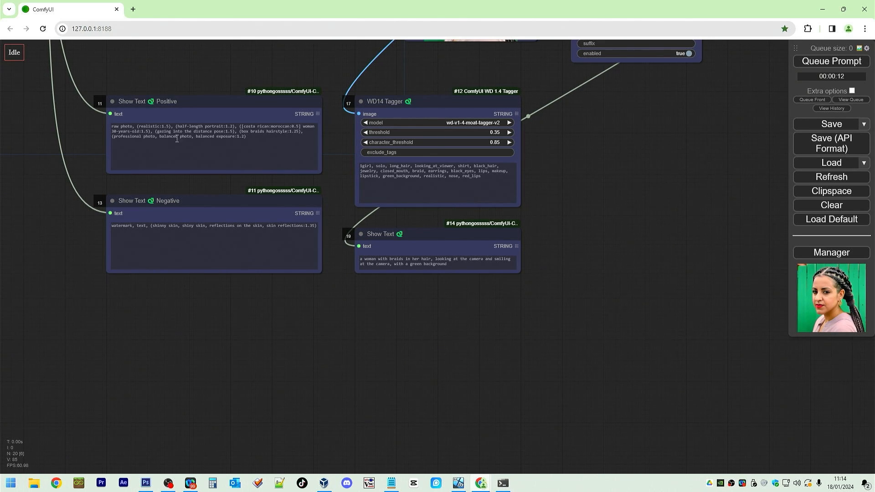
- Clear Portrait Master's hair_style and set the Body Type node's control_after_generate to randomize
drag(32, 157, 694, 275)
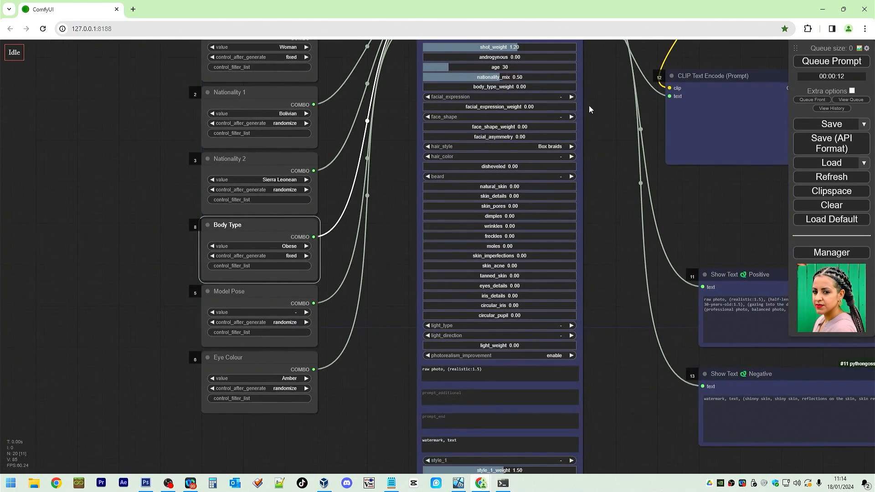
click(501, 190)
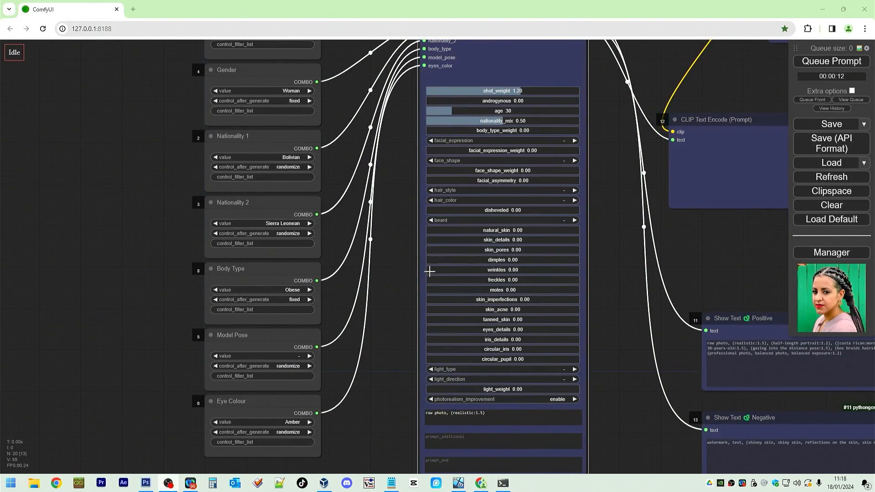
click(310, 299)
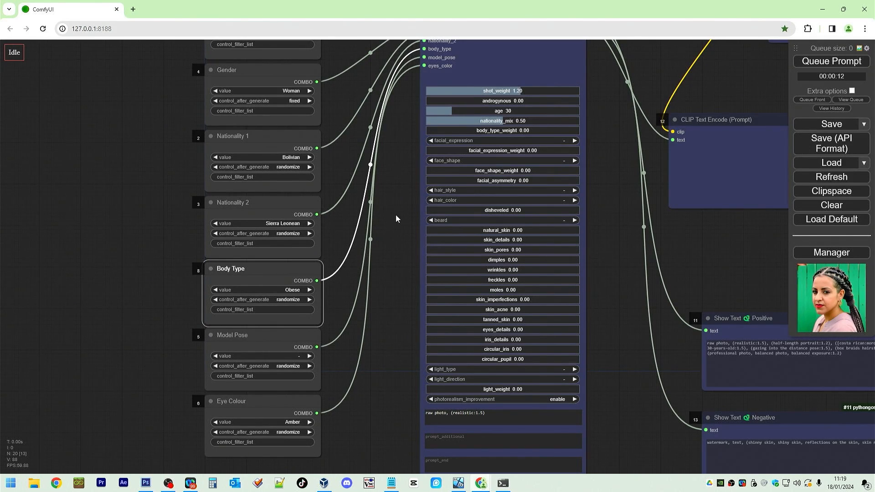
- Convert Portrait Master's facial_expression widget to an input
drag(395, 214, 381, 245)
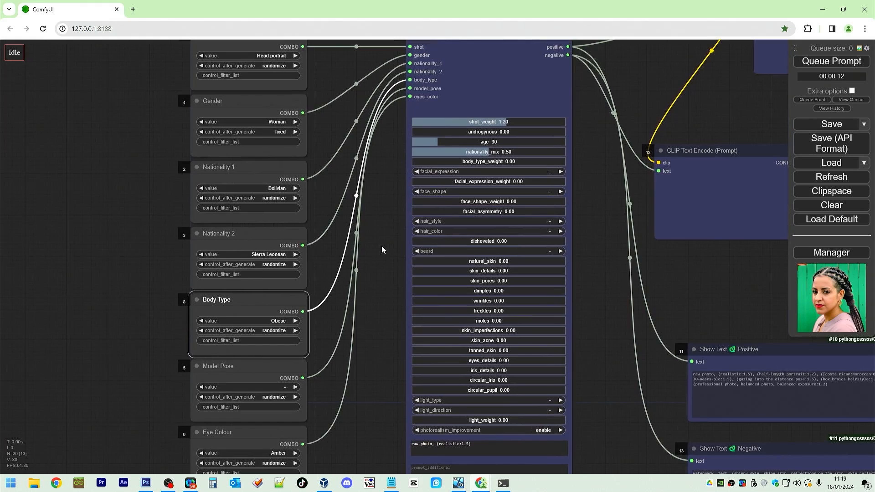
right_click(462, 90)
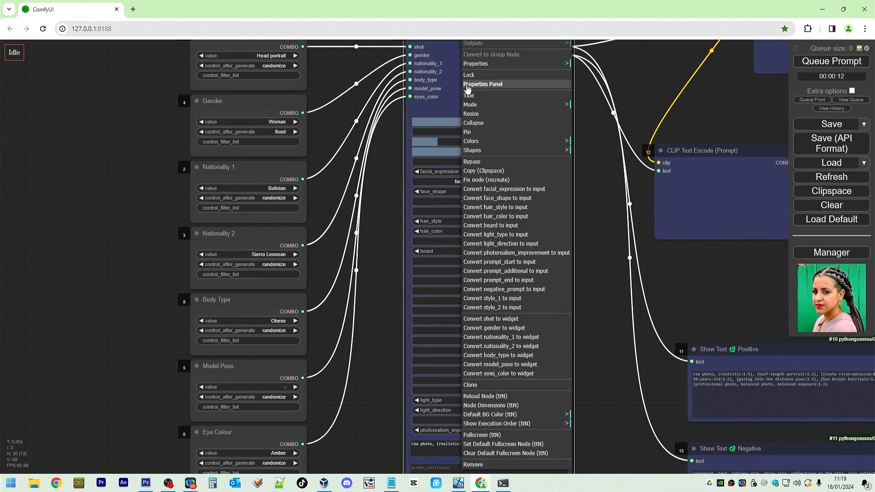
click(525, 192)
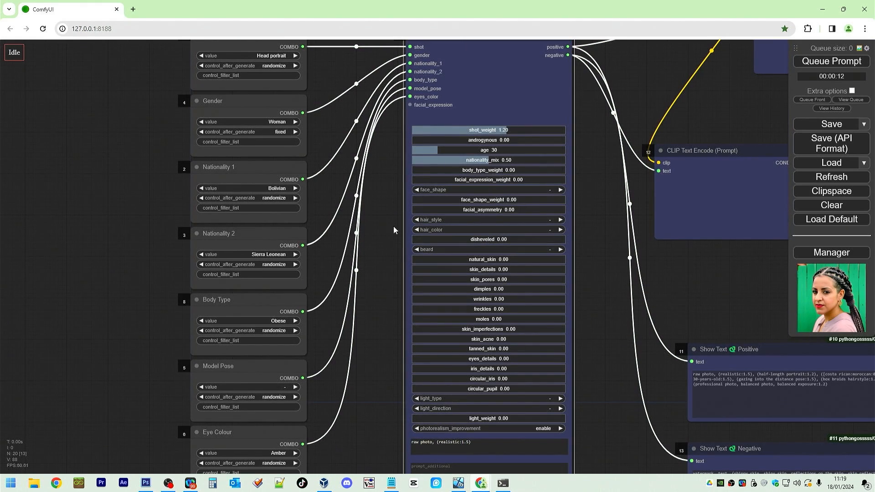
- Duplicate the Eye Colour node beneath it as Facial Expression, connect it to the facial_expression input and widen it to match the column
drag(385, 248, 416, 137)
click(301, 306)
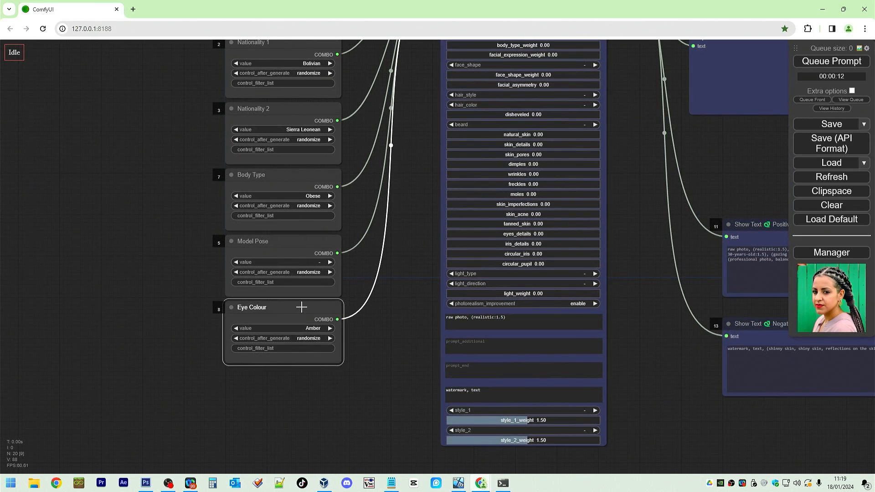
key(ctrl+c)
key(ctrl+v)
double_click(301, 309)
text(Facial Expression)
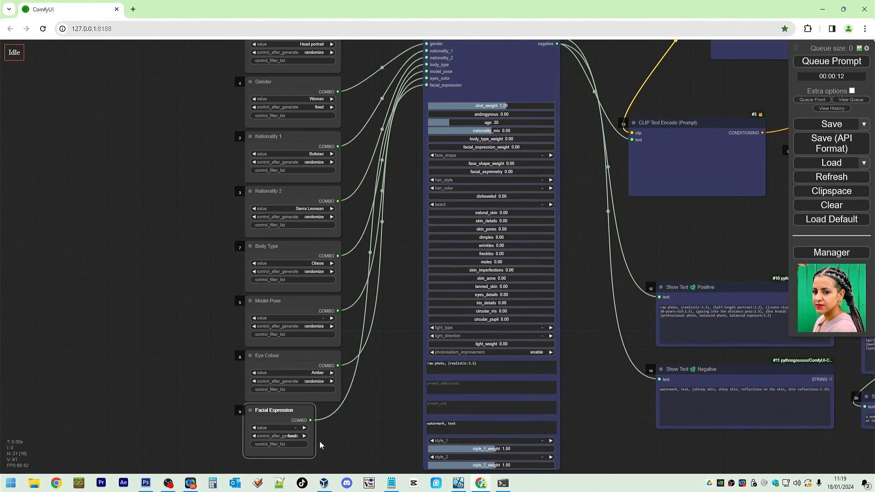
drag(313, 452, 341, 454)
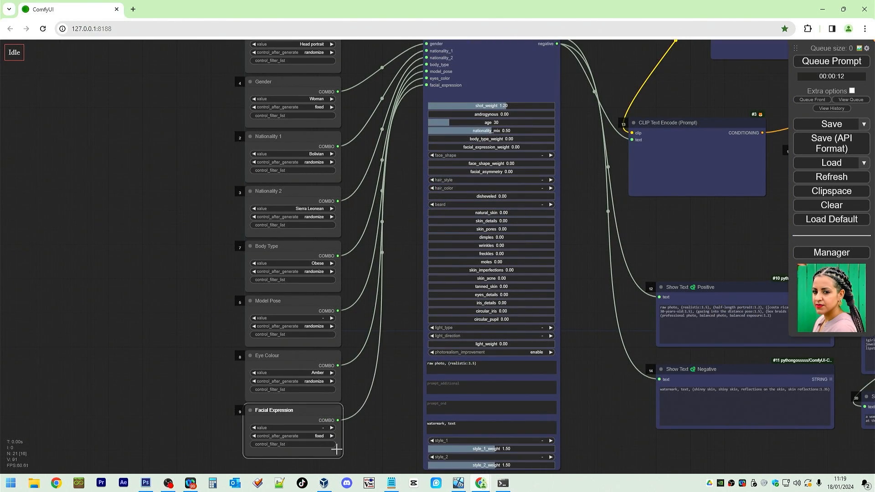
- Move the Portrait Master node further from the Primitive nodes and set Facial Expression's control_after_generate to randomize
drag(594, 171, 593, 240)
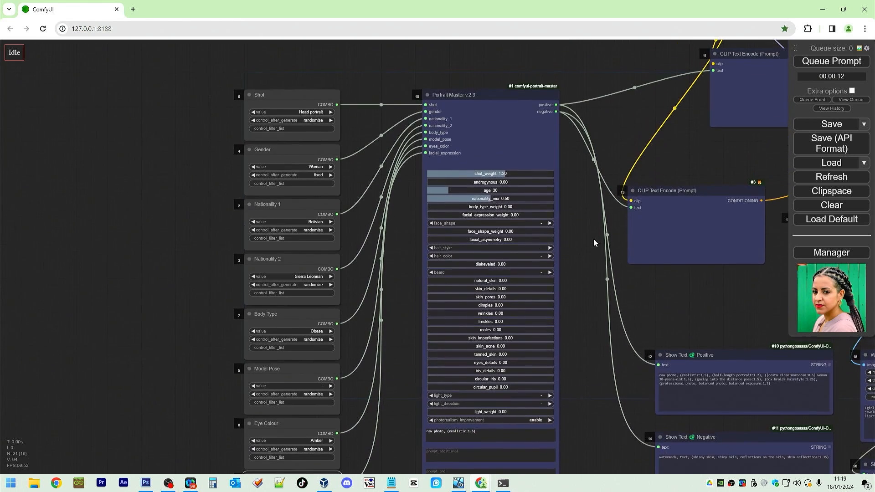
drag(485, 94, 526, 92)
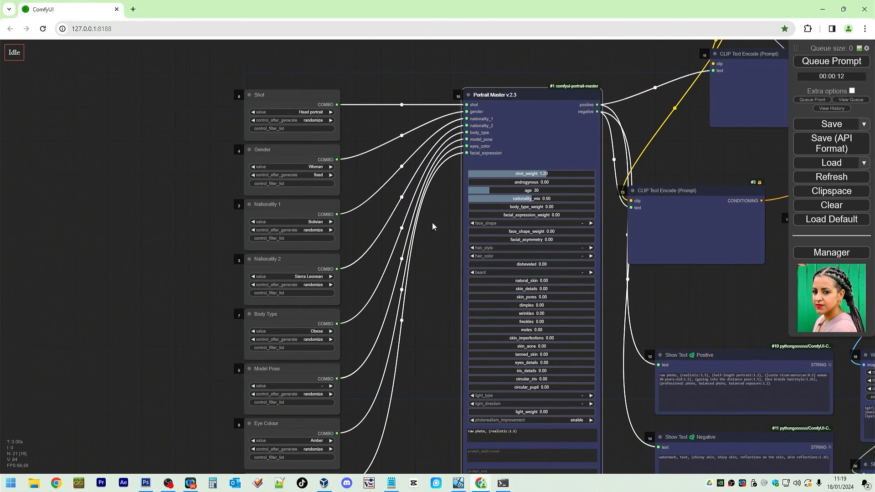
drag(213, 231, 202, 152)
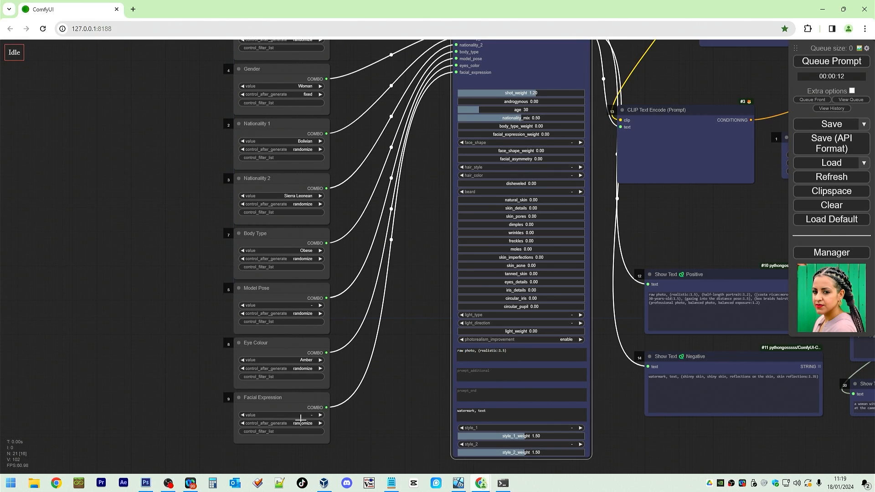
- Generate a portrait and stop the canvas from following execution
click(831, 61)
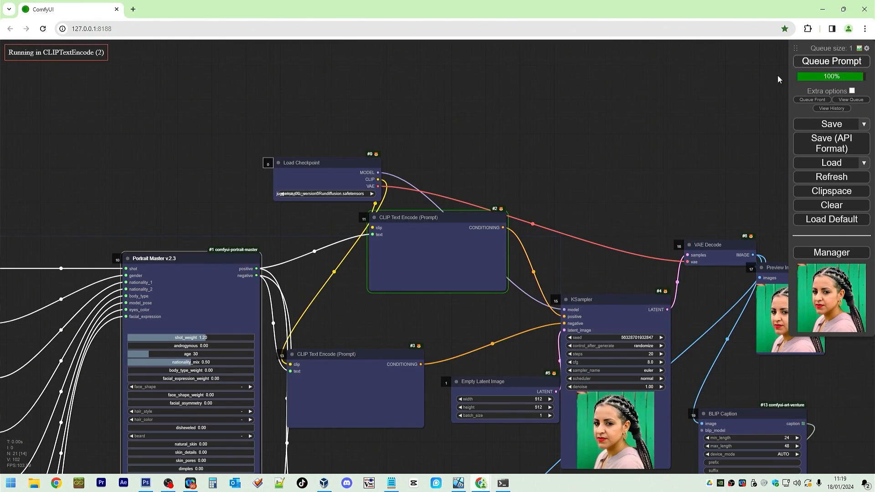
right_click(507, 130)
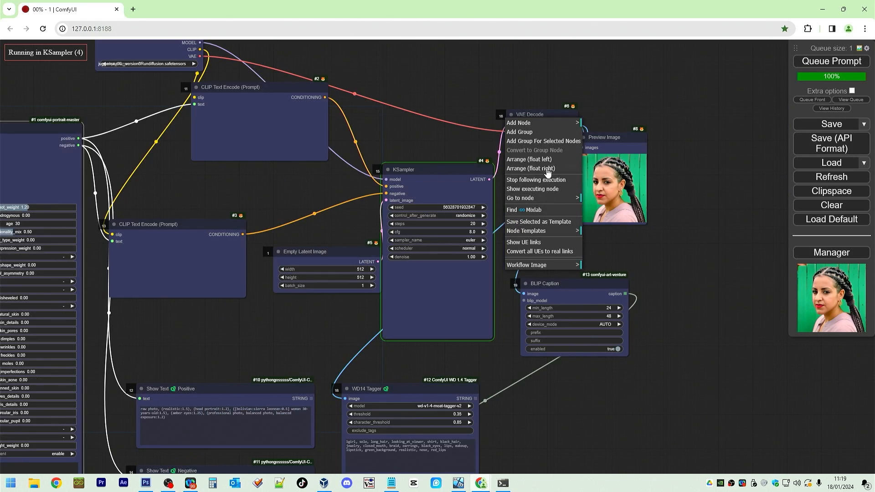
click(536, 180)
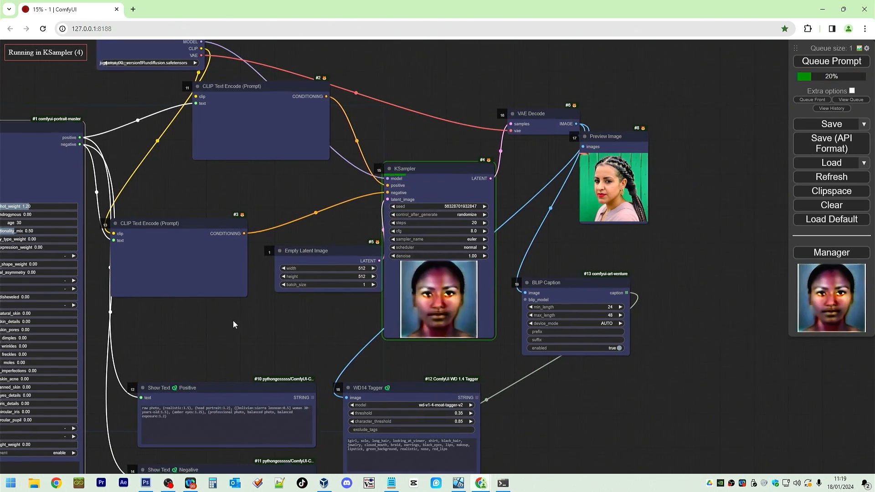
- Convert Portrait Master's face_shape widget to an input
drag(233, 320, 677, 132)
scroll(214, 365, up, 4)
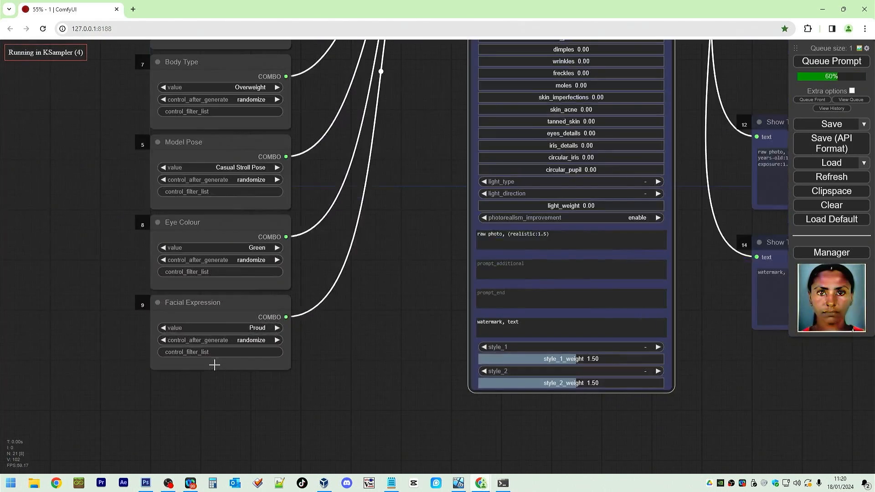
drag(443, 134, 369, 351)
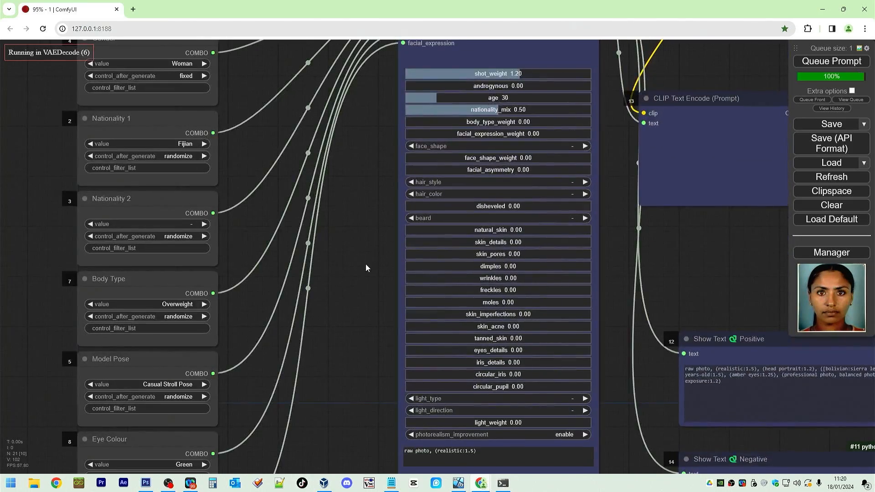
drag(366, 265, 332, 360)
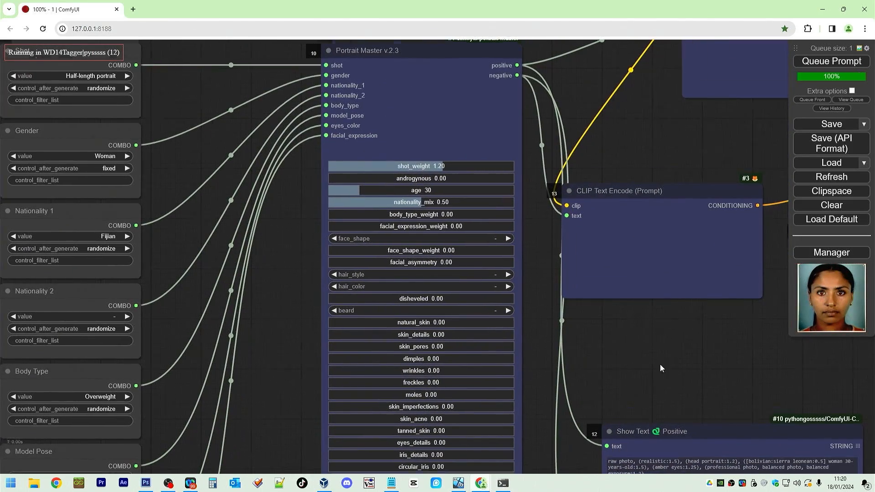
drag(661, 368, 790, 112)
drag(707, 354, 416, 359)
drag(525, 70, 787, 292)
right_click(554, 114)
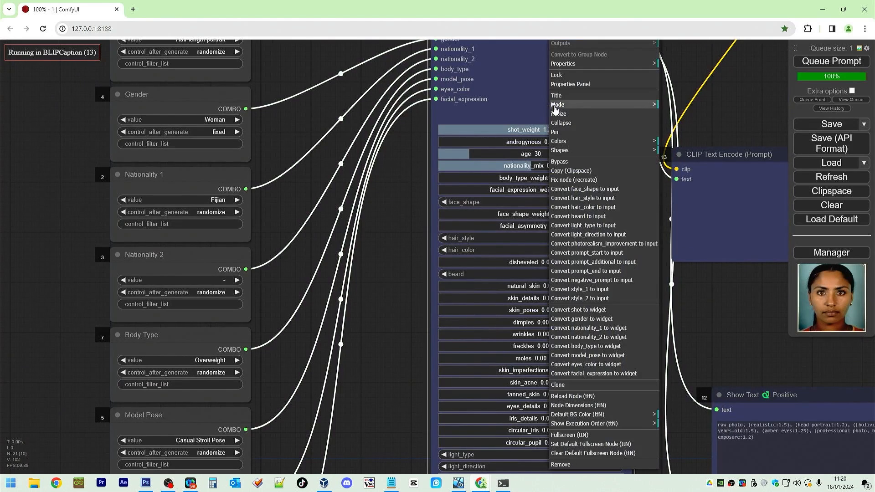
click(595, 190)
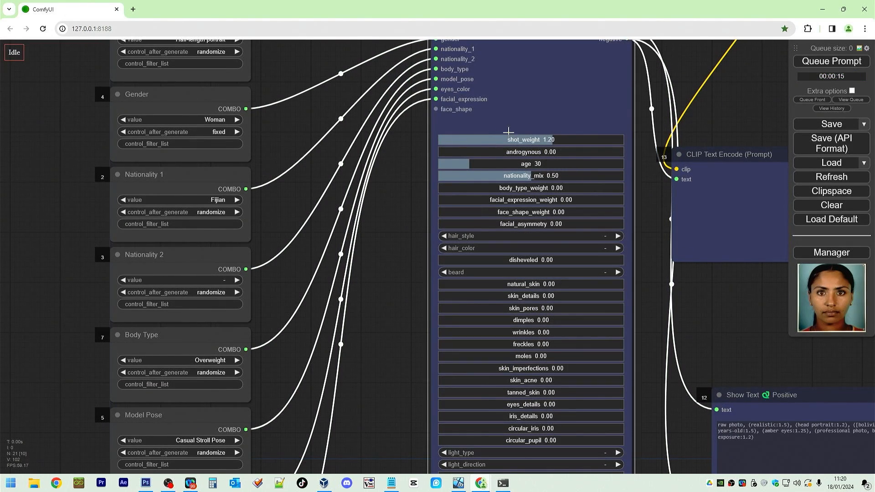
- Place a copy of the Facial Expression node between Shot and Portrait Master and connect it to the face_shape input
drag(396, 217, 574, 35)
drag(542, 315, 555, 158)
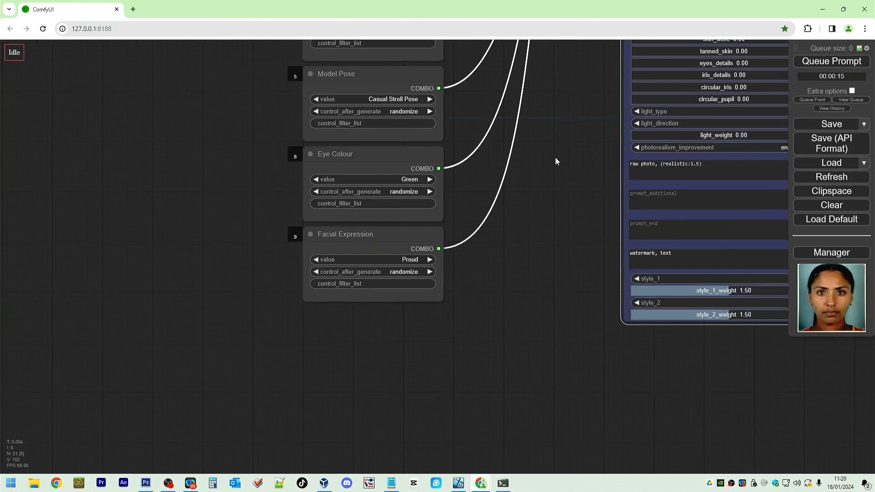
click(388, 234)
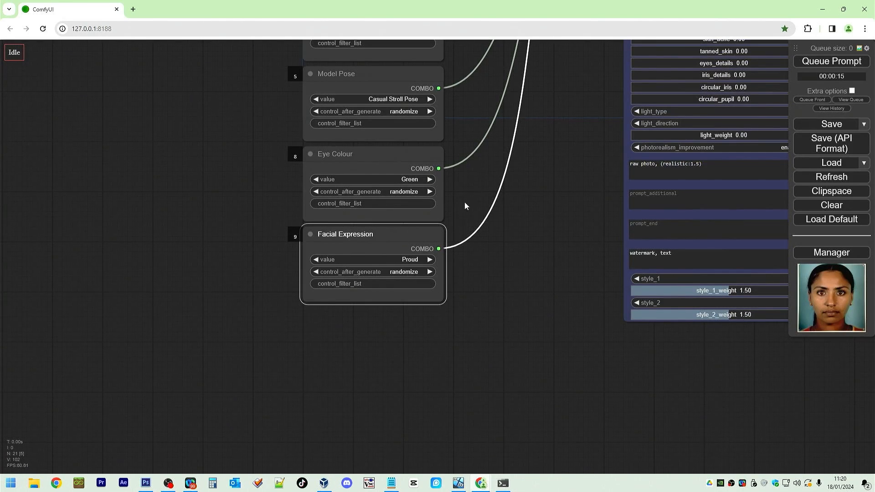
drag(604, 241, 550, 491)
drag(510, 82, 496, 258)
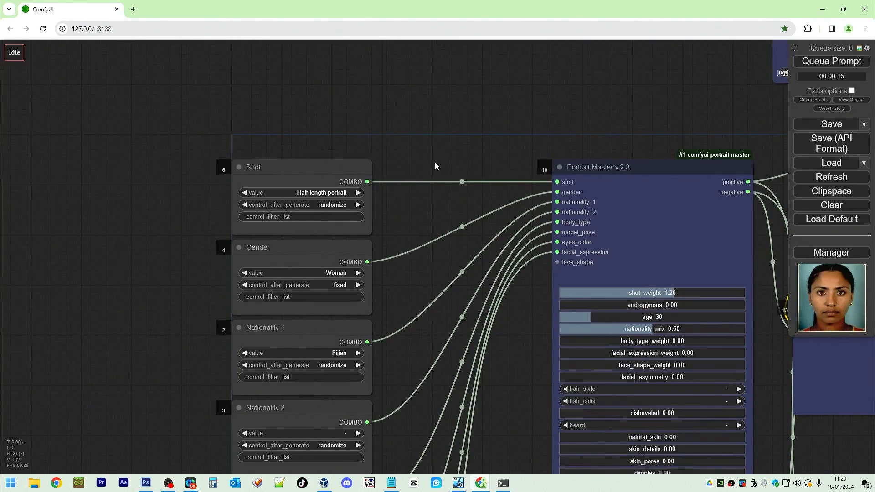
key(ctrl+v)
drag(496, 148, 455, 159)
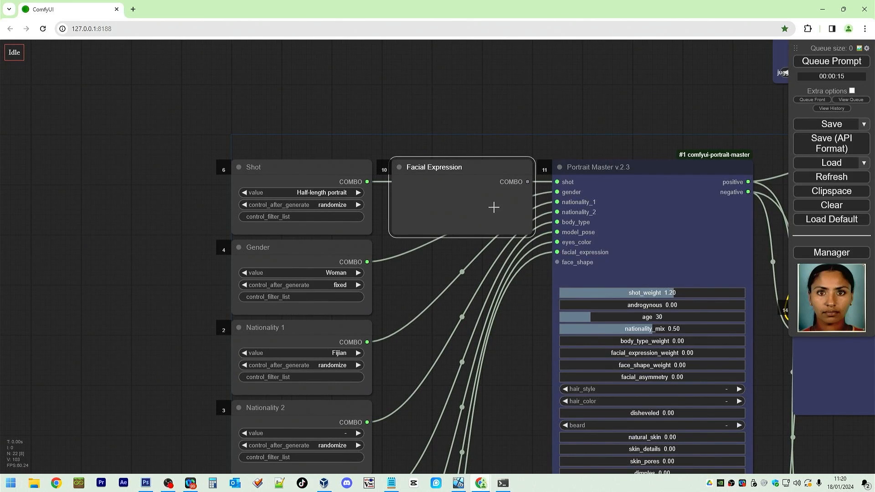
drag(527, 181, 557, 262)
drag(468, 166, 308, 166)
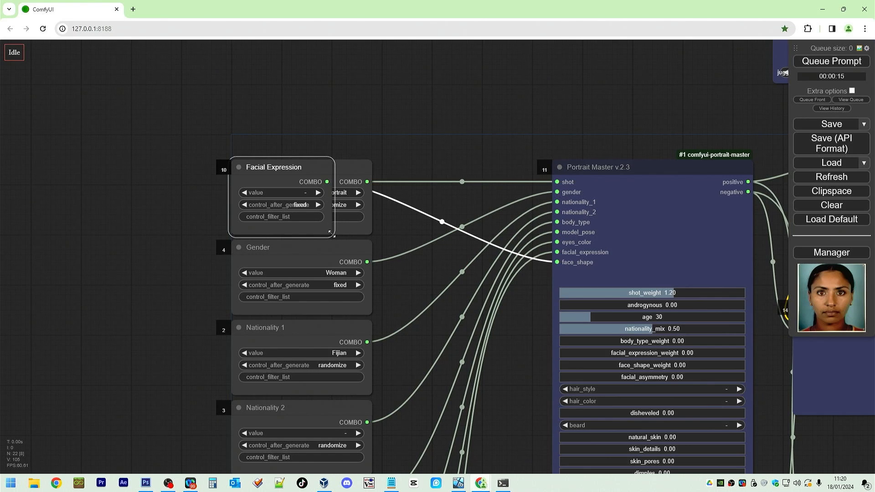
drag(334, 167, 493, 168)
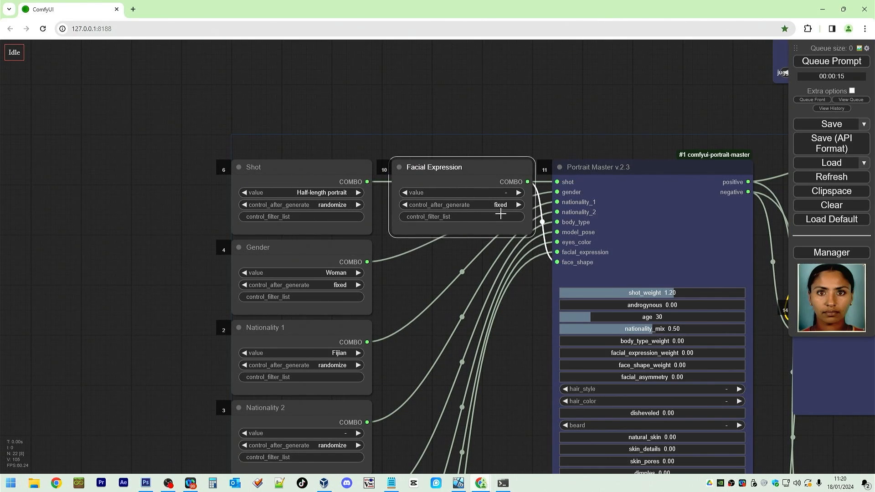
- Set the copied node's face shape value to Inverted Triangle, with control_after_generate at fixed
click(518, 205)
click(519, 204)
click(519, 204)
click(517, 192)
click(506, 205)
click(510, 210)
click(509, 195)
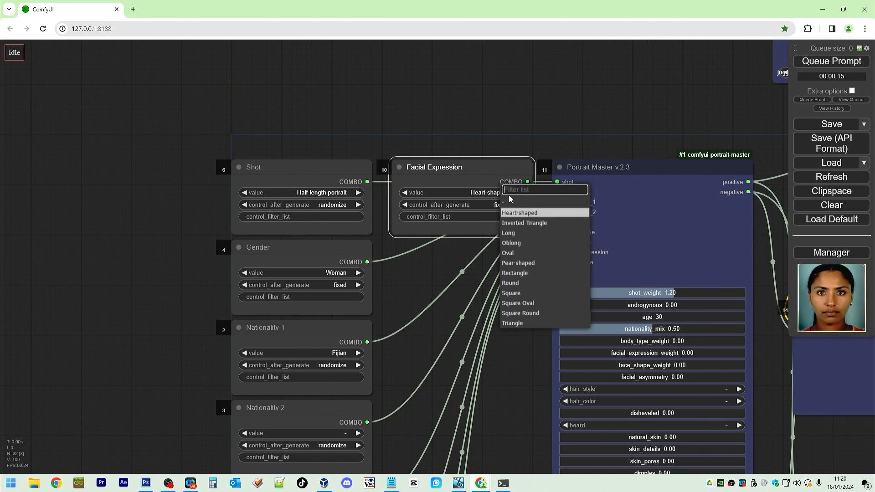
click(525, 223)
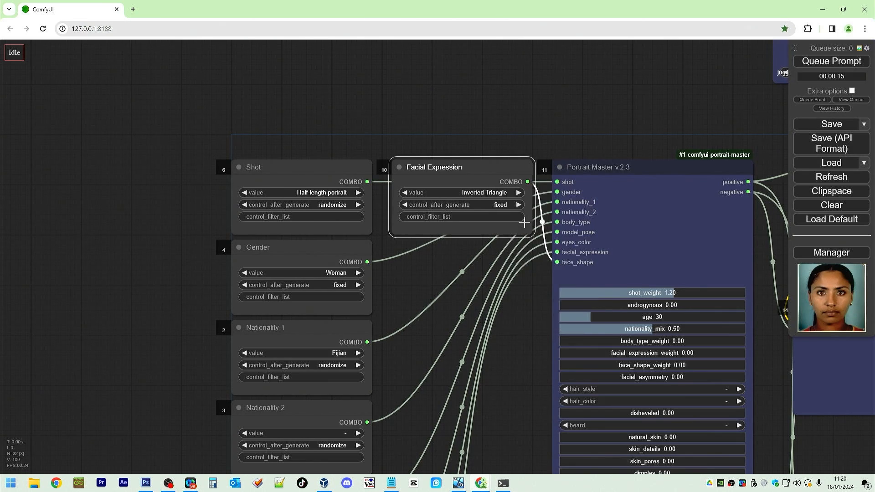
click(519, 289)
- Convert hair_style to an input and connect it to a copy of the face shape node placed directly beneath the original
drag(526, 306, 512, 243)
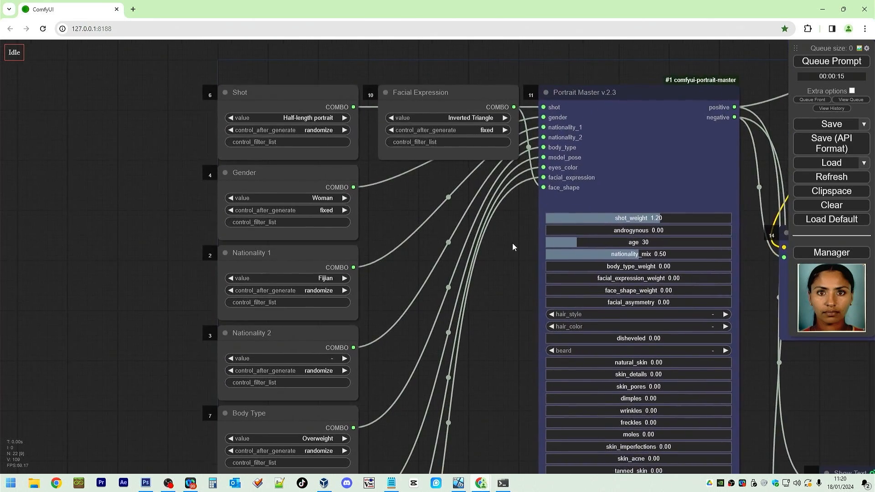
right_click(611, 182)
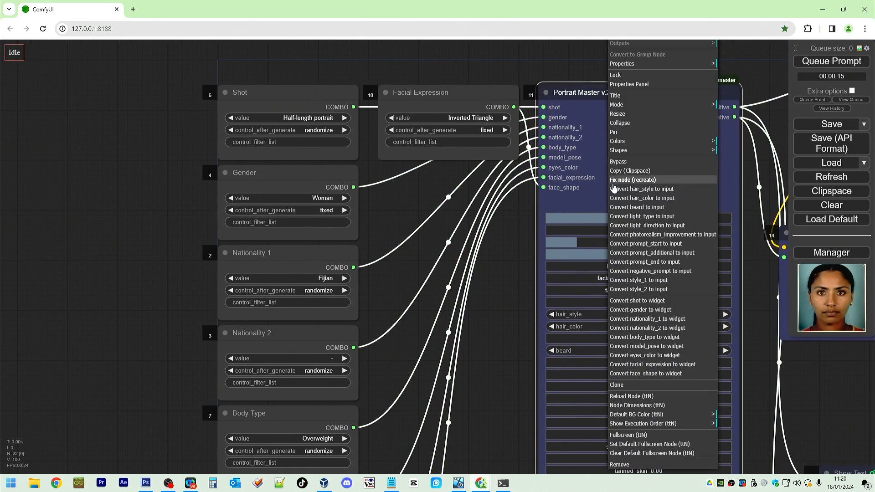
click(656, 190)
drag(448, 90, 446, 166)
drag(514, 188, 543, 197)
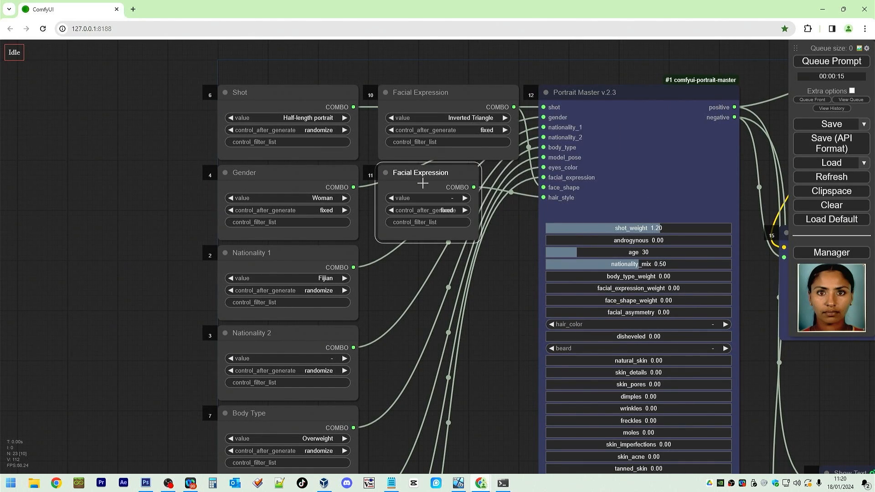
- Rename the node feeding hair_style as Hair Style and widen it to match the node above
right_click(414, 176)
click(434, 237)
text(Ha)
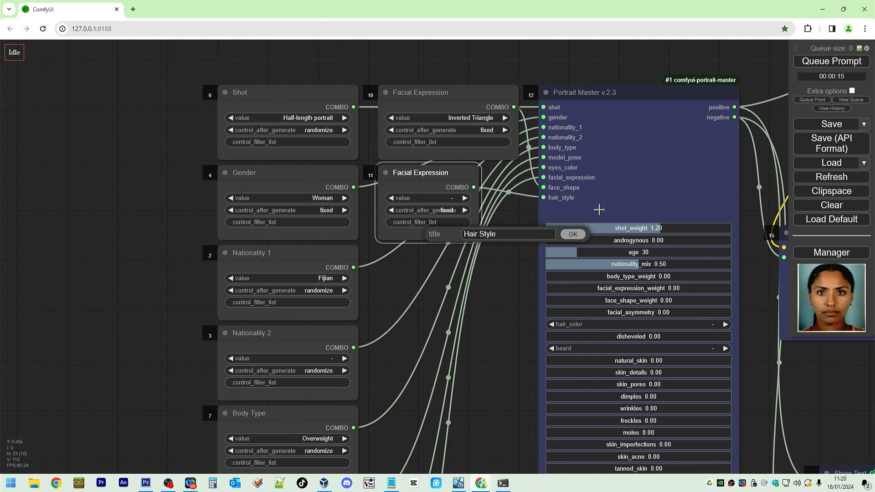
text(ir Style)
click(569, 235)
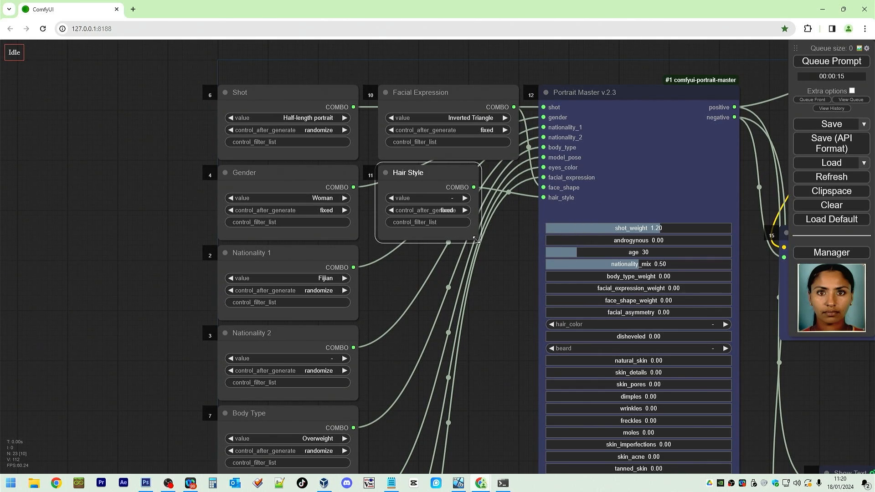
drag(476, 240, 516, 244)
- Rename the node feeding face_shape as Face Shape
right_click(469, 97)
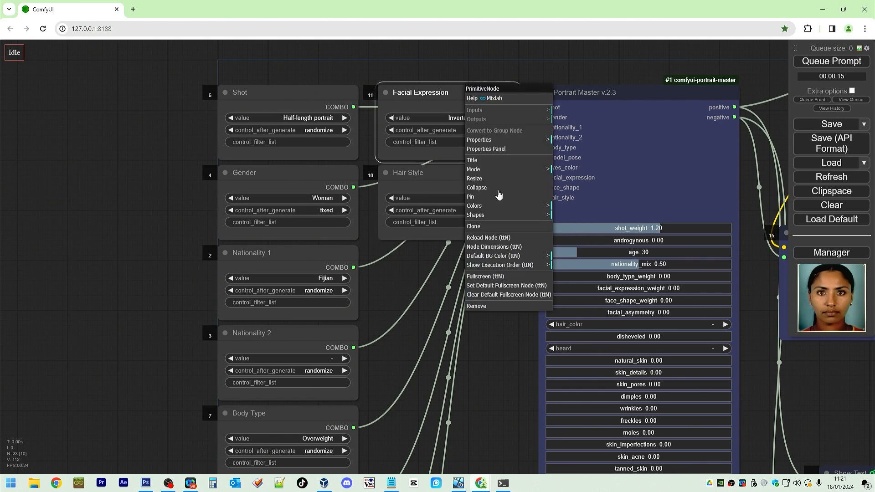
click(491, 161)
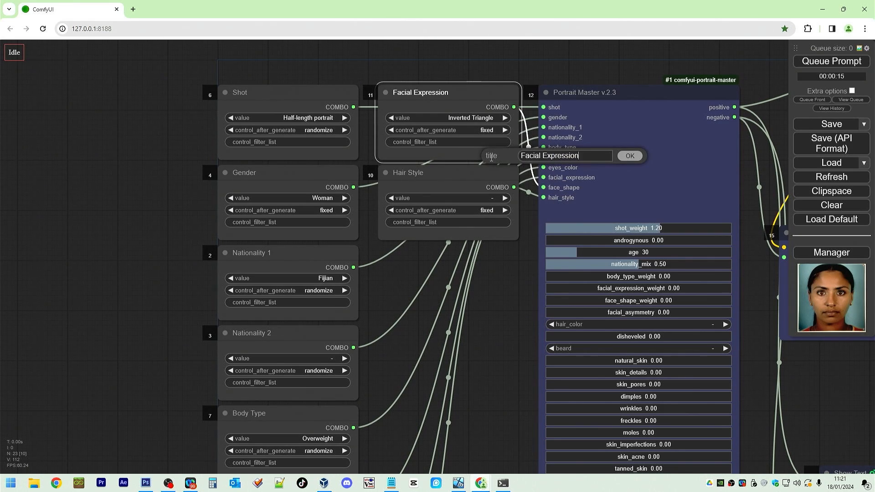
text(Face)
key(ctrl+a)
text(F)
click(636, 158)
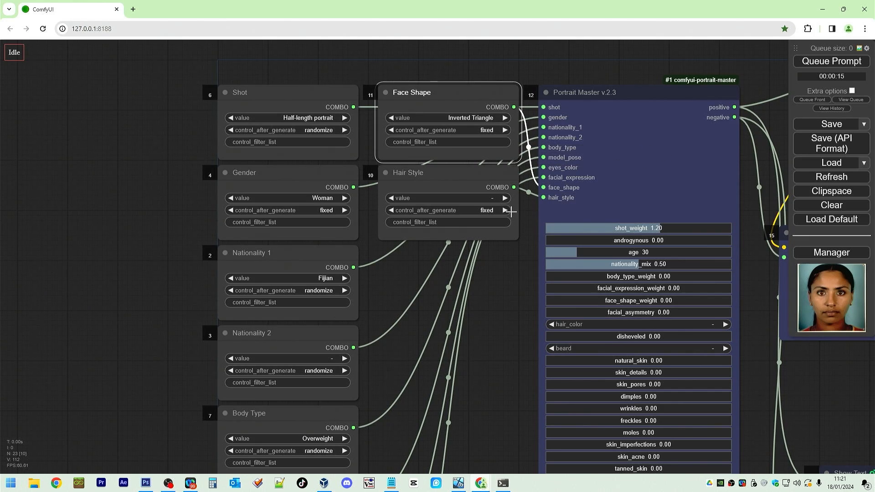
- Set the Hair Style node's control_after_generate to randomize
click(508, 210)
click(508, 210)
click(507, 210)
- Convert hair_color to an input on Portrait Master and connect it to a copy of the Hair Style node placed directly beneath the original
right_click(620, 205)
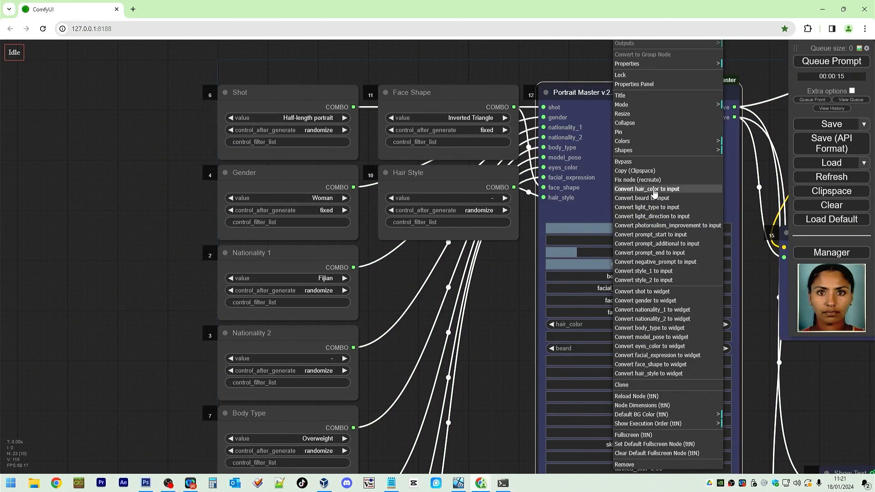
click(617, 191)
alt+drag(429, 174, 431, 253)
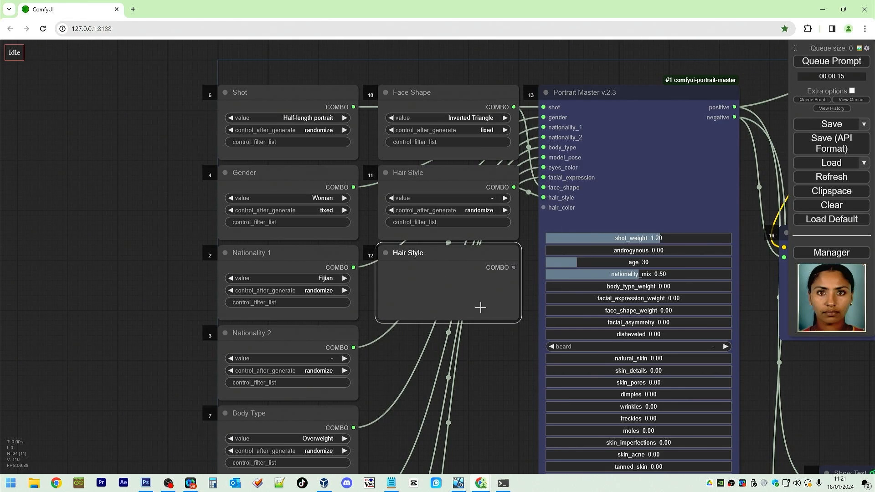
drag(513, 268, 543, 208)
- Rename the node feeding hair_color as Hair Colour
right_click(389, 273)
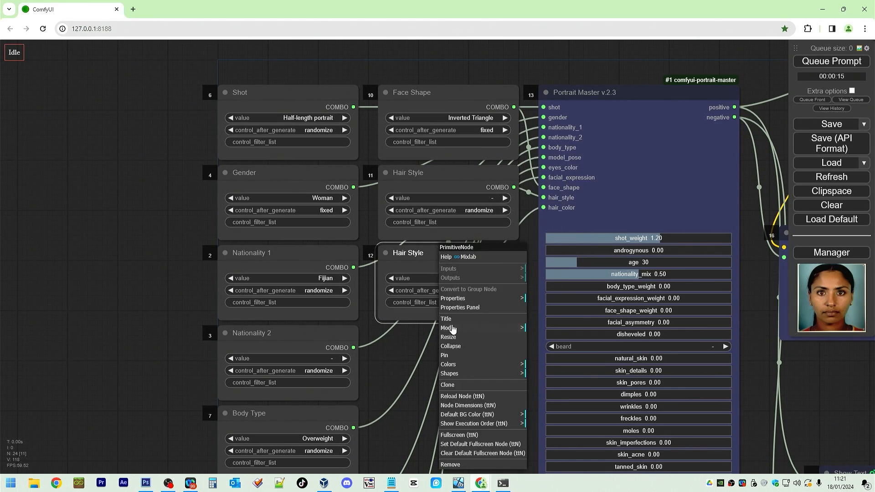
click(454, 319)
key(BackSpace)
key(BackSpace)
key(BackSpace)
key(BackSpace)
key(BackSpace)
text(Colour)
key(Return)
- Convert beard to an input and connect it to a copy of the Hair Colour node placed directly beneath the original
drag(507, 357, 460, 311)
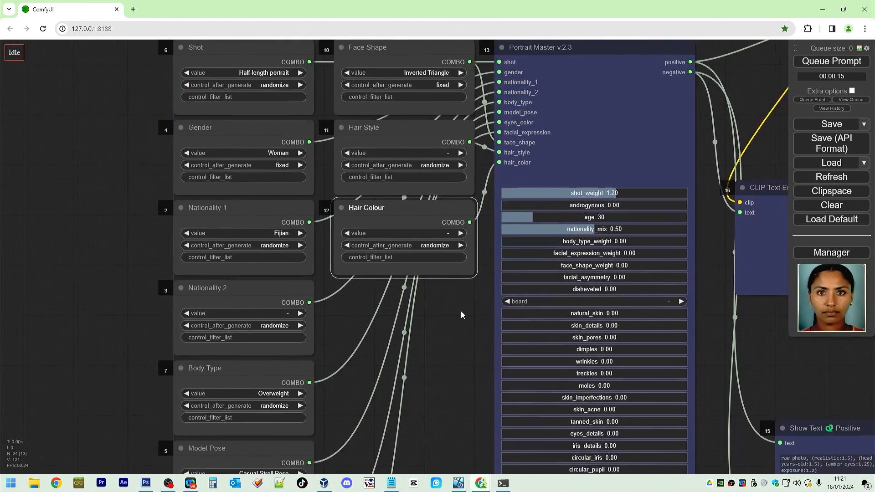
right_click(571, 196)
click(602, 189)
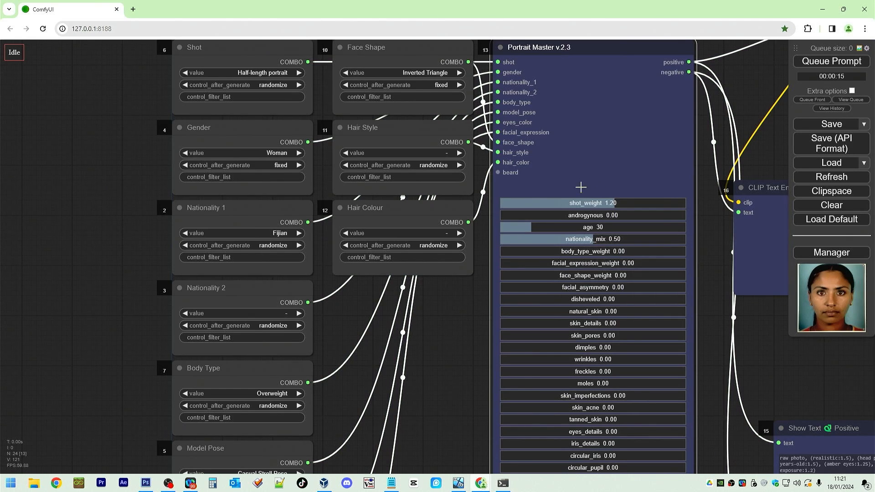
alt+drag(417, 208, 415, 287)
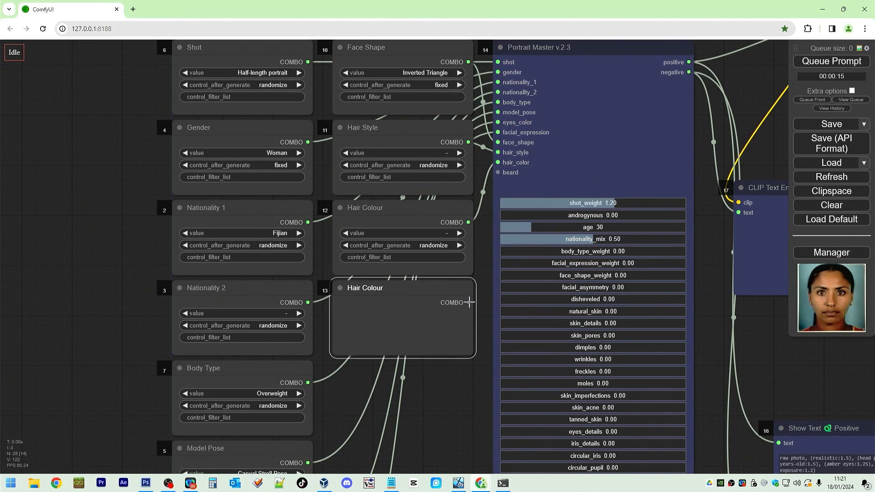
drag(469, 302, 501, 172)
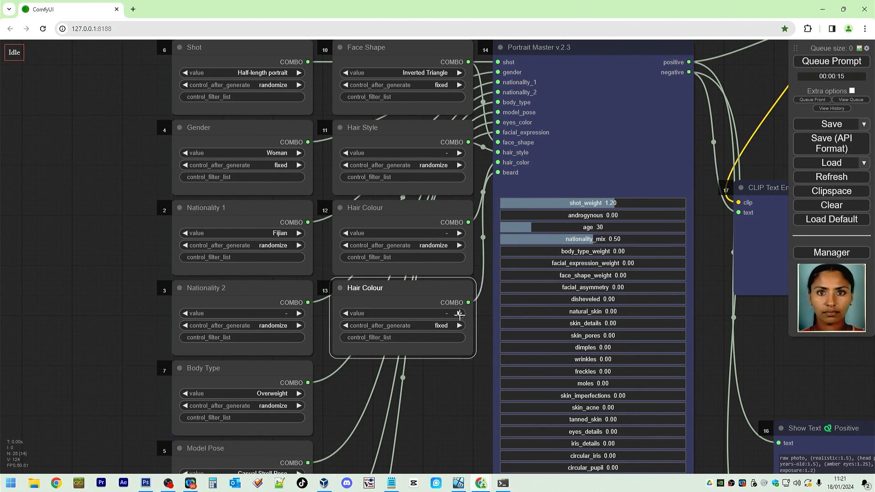
- Rename the node feeding the beard input as Beard
right_click(427, 303)
click(443, 318)
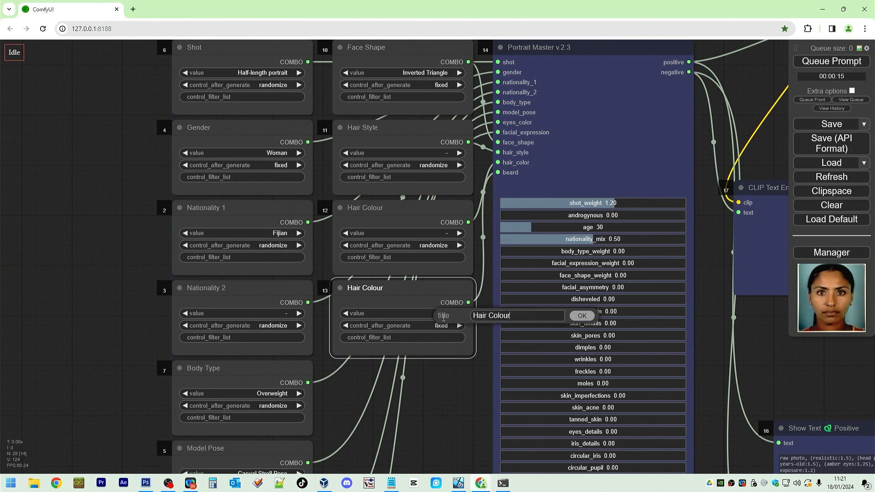
key(ctrl+a)
text(Beard)
key(Return)
- Set the Beard value to Chevron Mustache, generate a portrait and preview the result enlarged
click(426, 313)
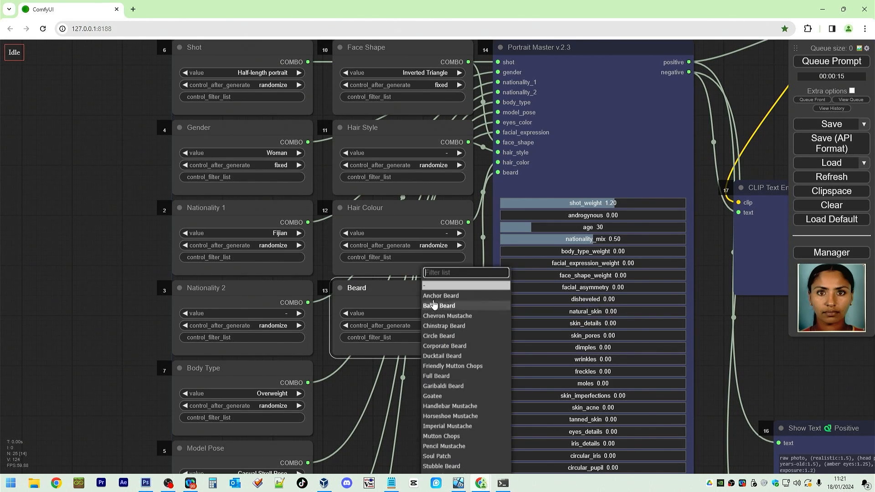
click(459, 317)
click(463, 359)
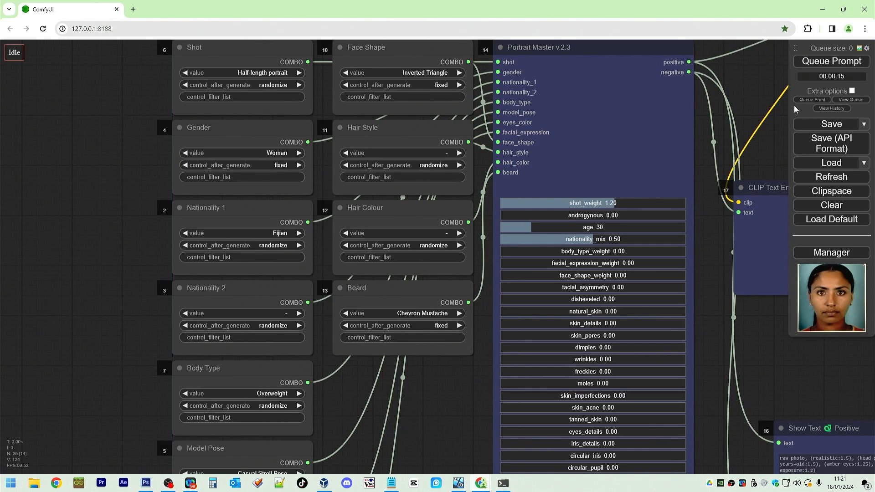
click(820, 62)
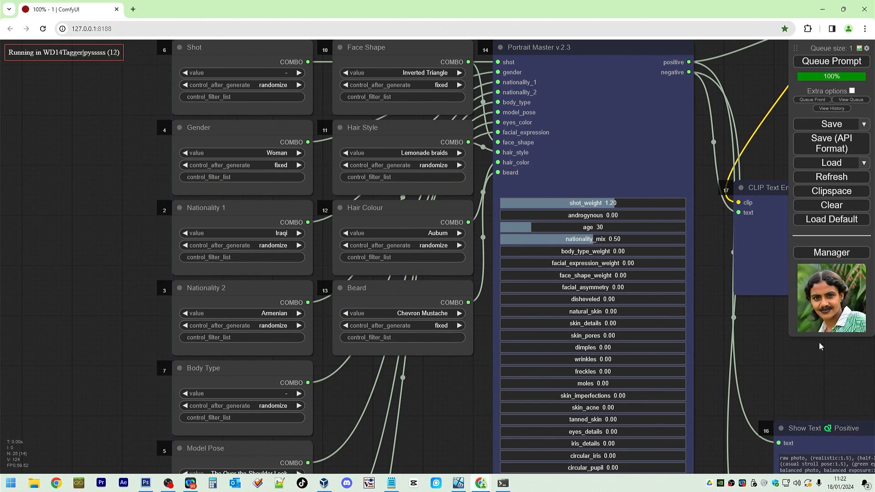
mouse_move(798, 323)
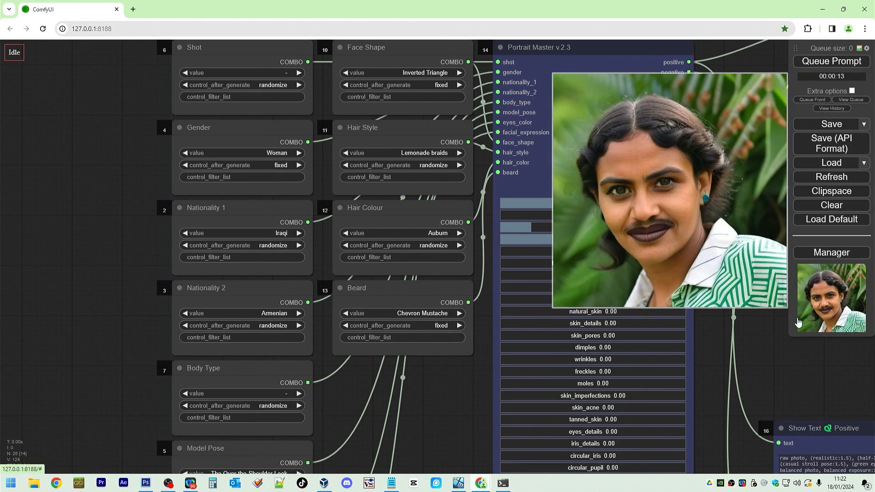
- Set the Beard value to Corporate Beard and generate another portrait
click(445, 310)
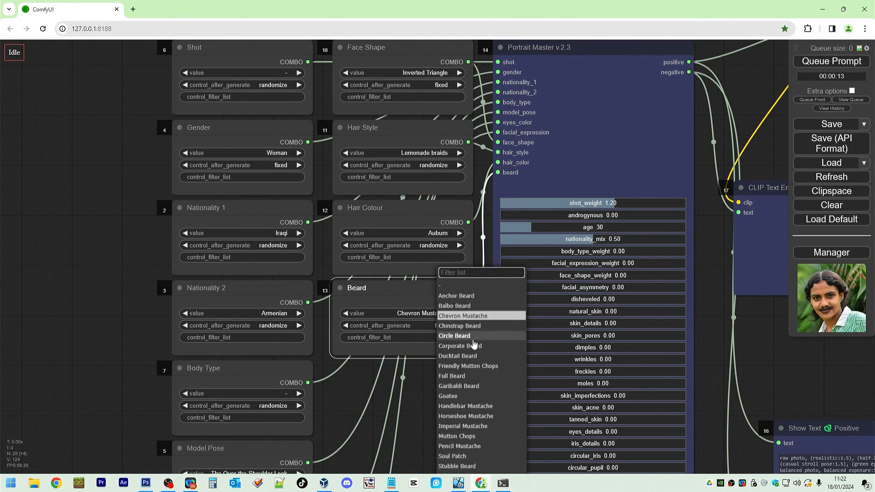
click(449, 346)
click(823, 61)
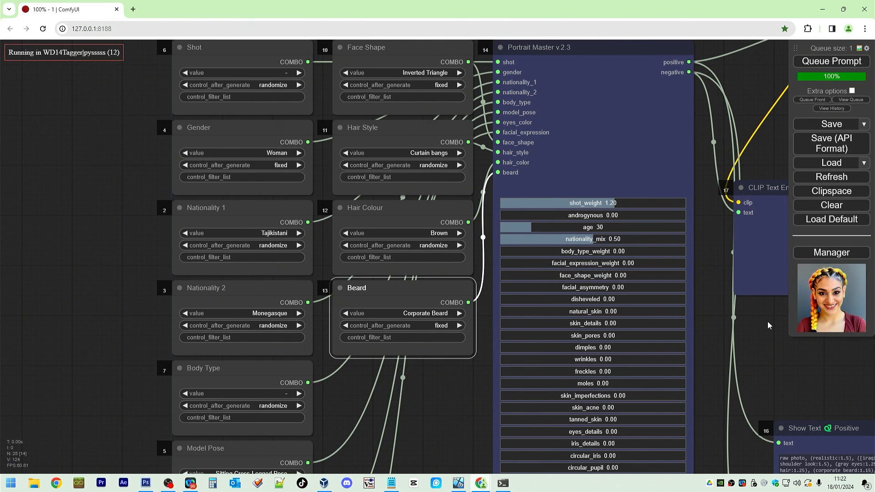
mouse_move(843, 326)
- Generate a portrait with the Beard value set to Goatee, and reset Beard to the empty "-" option
click(444, 313)
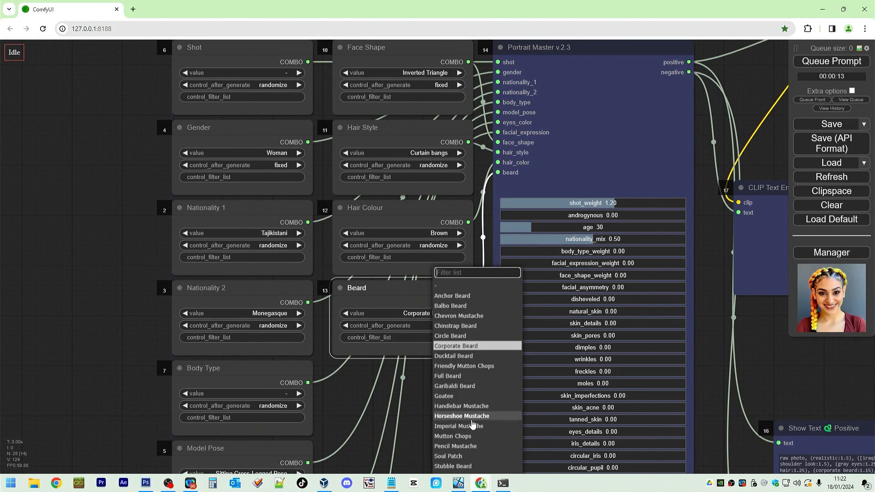
click(467, 402)
key(ctrl+Return)
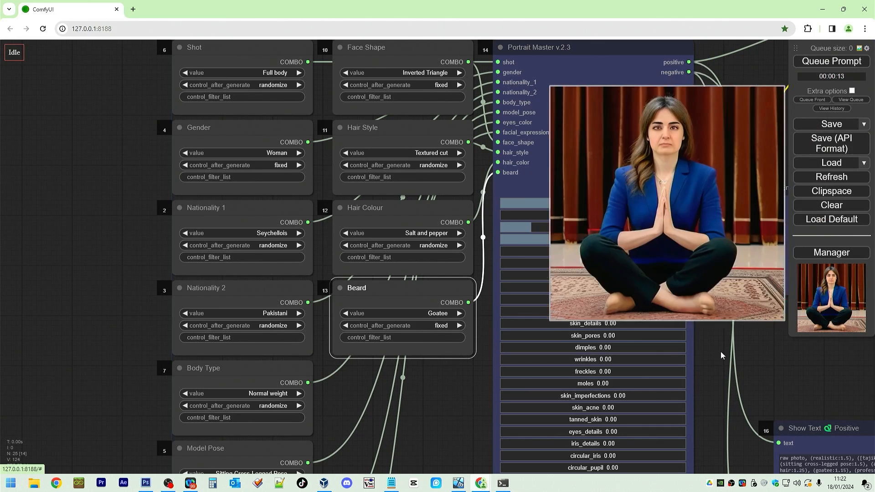
click(436, 313)
click(455, 273)
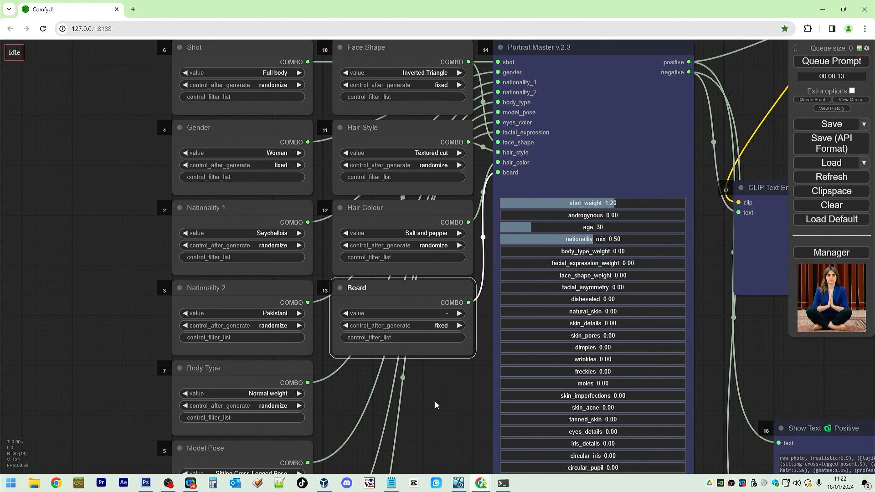
- Convert light_type to an input and connect it to a copy of the Beard node placed directly beneath the original
right_click(573, 170)
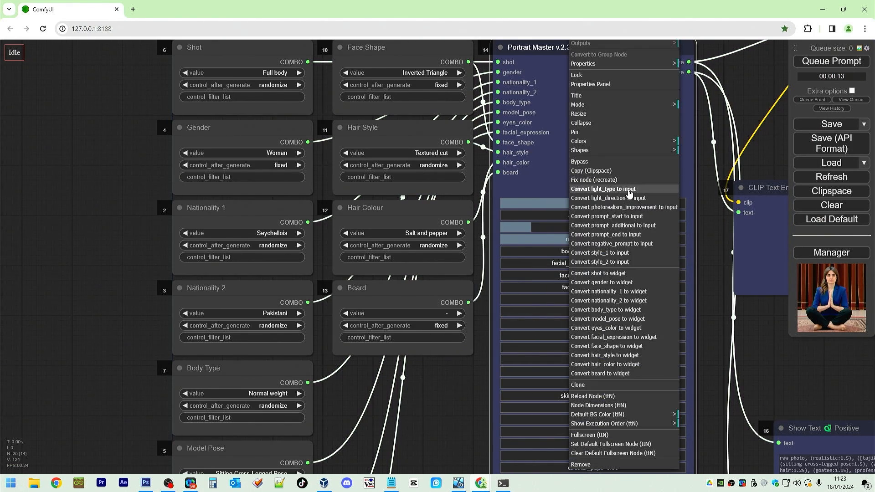
click(628, 191)
click(441, 283)
drag(468, 382, 497, 182)
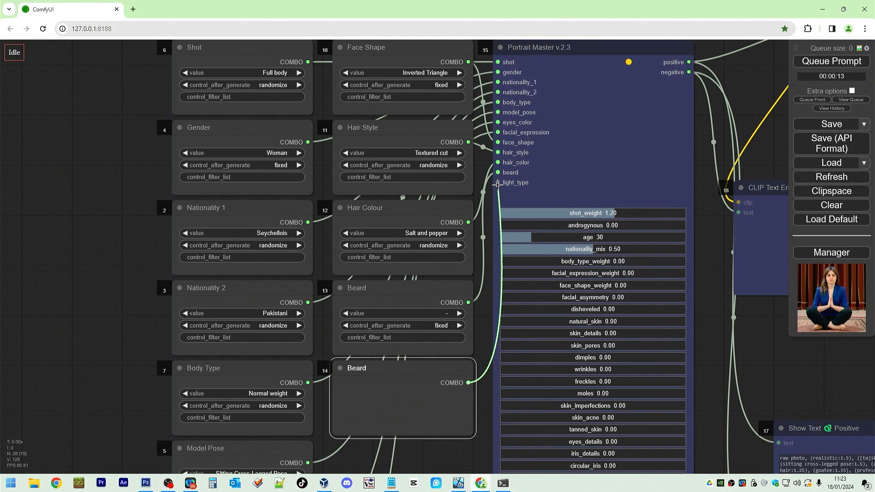
- Rename the node feeding light_type as Light Type and widen it to match the node above
right_click(387, 375)
click(417, 317)
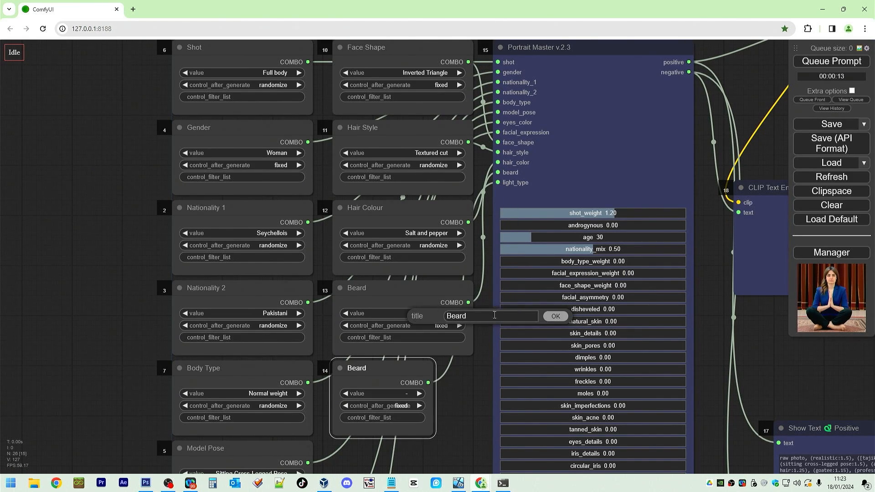
key(BackSpace)
key(BackSpace)
key(BackSpace)
key(BackSpace)
key(BackSpace)
text(Light Type)
key(Return)
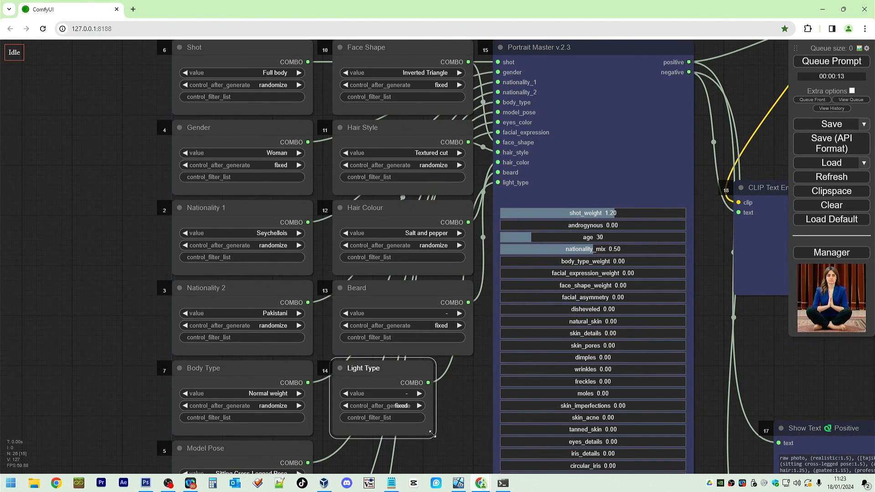
- Set the Light Type value to Skylight and generate a portrait
click(400, 394)
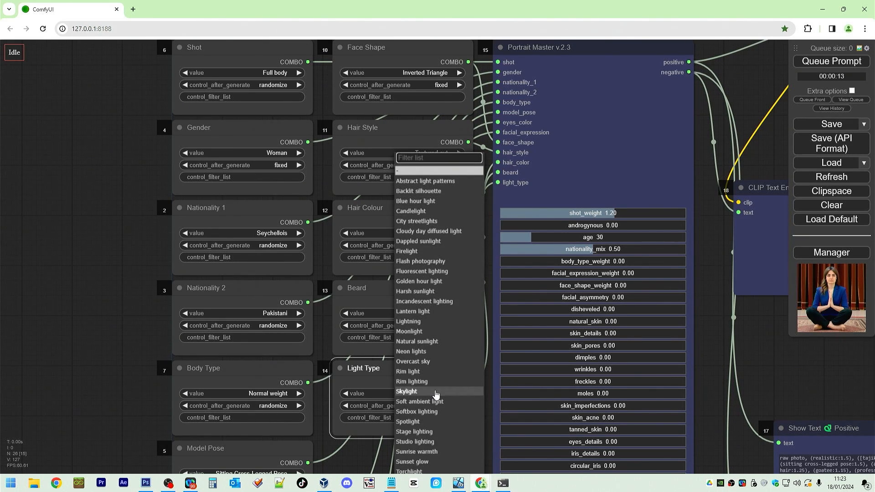
scroll(433, 395, down, 2)
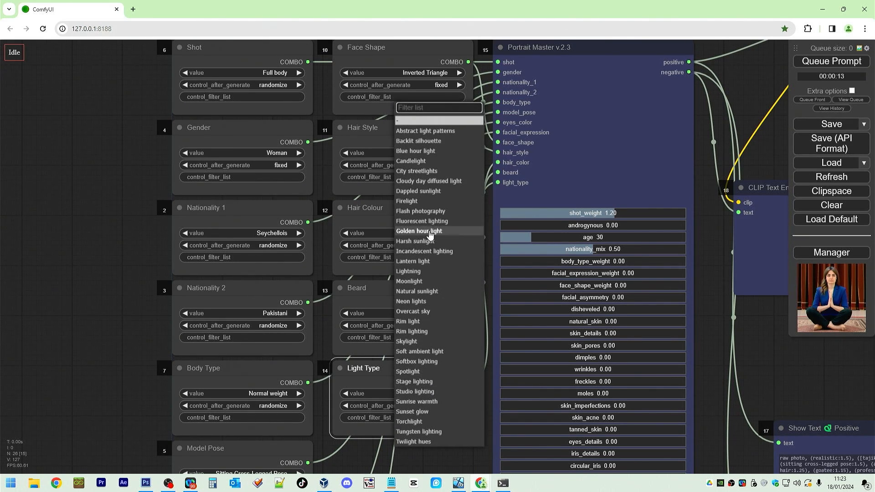
click(434, 342)
key(ctrl+Return)
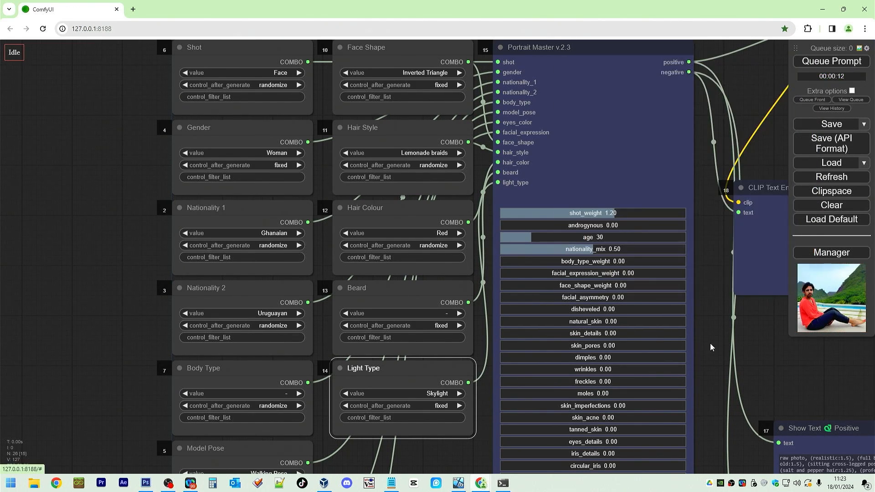
- Compare the positive prompt text with the WD14 Tagger tags and caption, and generate another portrait
drag(783, 397, 472, 194)
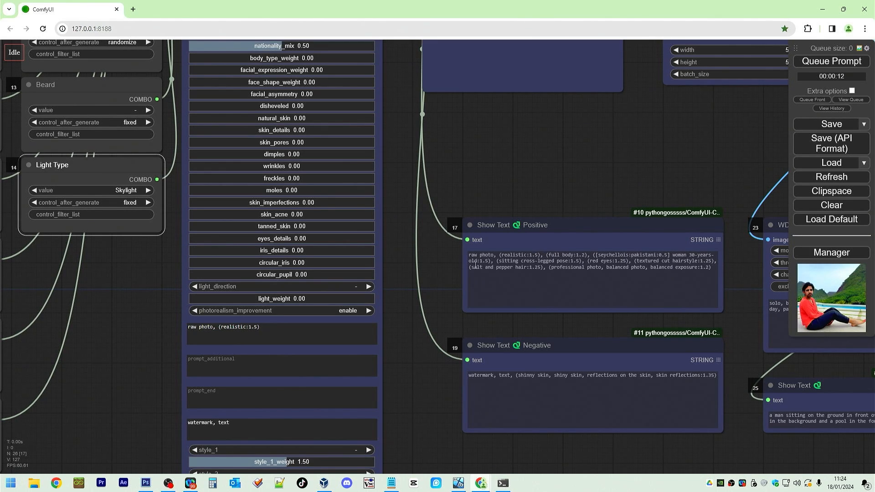
drag(751, 325, 400, 307)
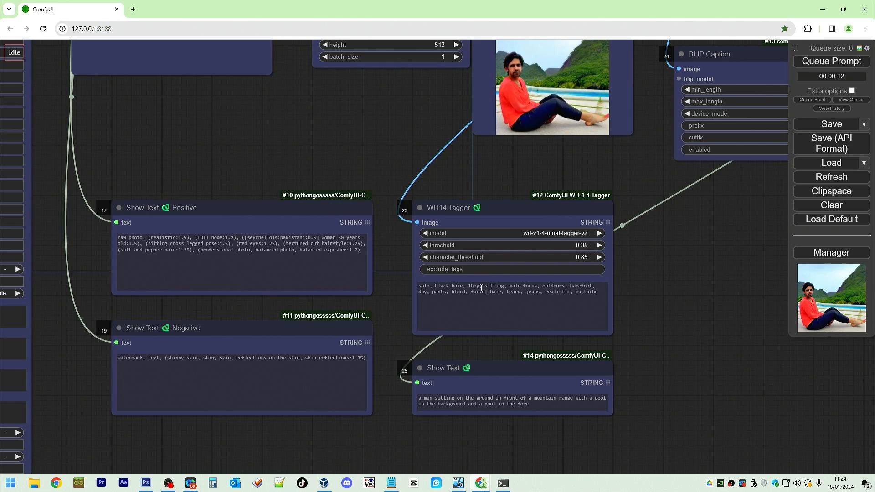
double_click(514, 291)
click(836, 66)
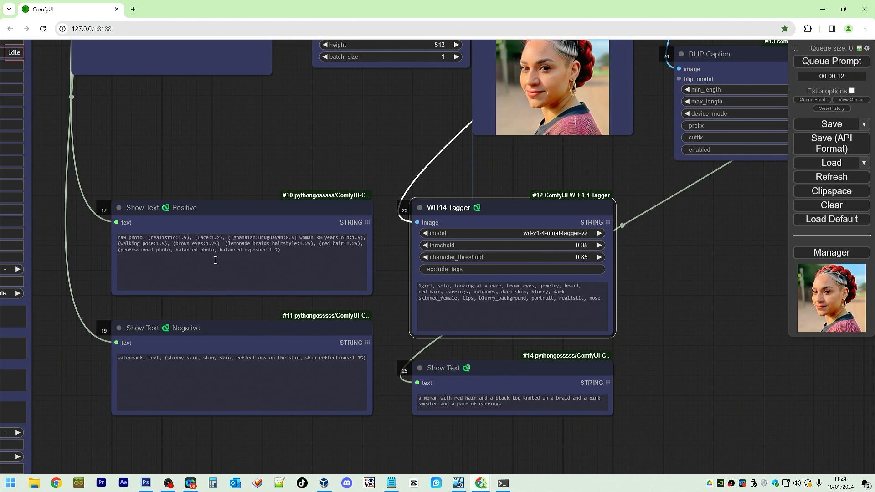
- Convert light_direction to an input and connect it to a copy of the Light Type node placed directly beneath the original
scroll(506, 234, down, 6)
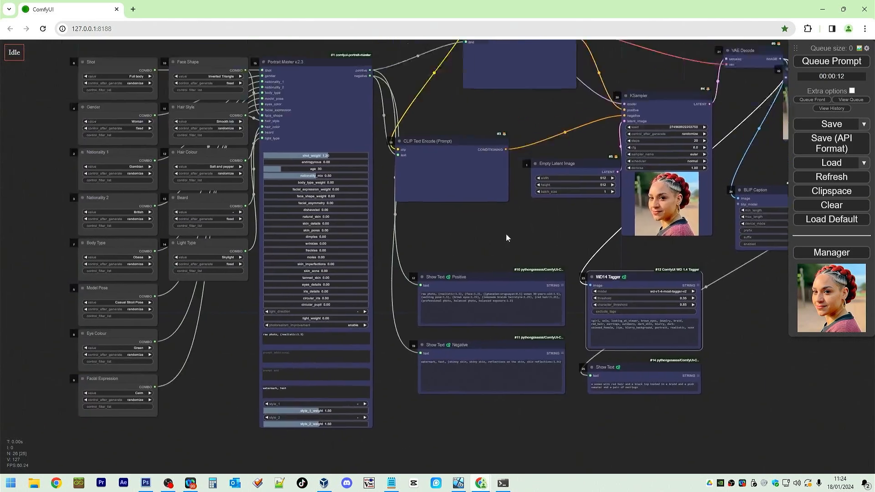
drag(505, 233, 613, 228)
right_click(426, 110)
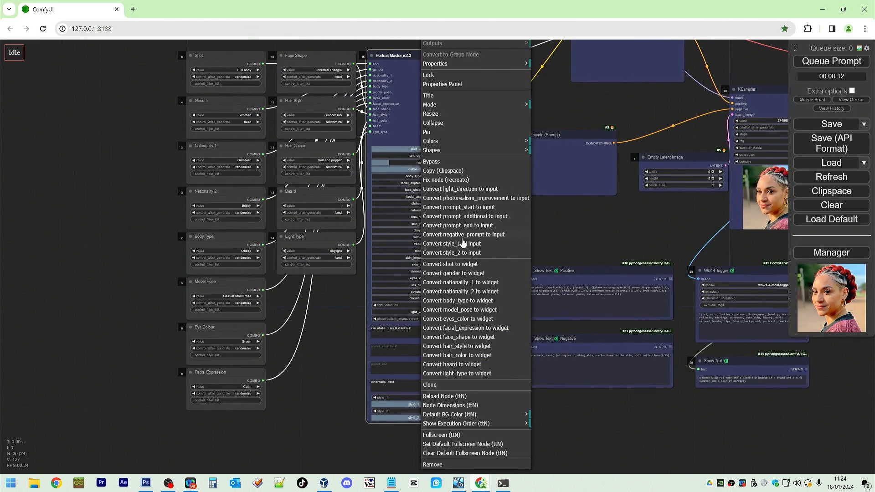
click(463, 189)
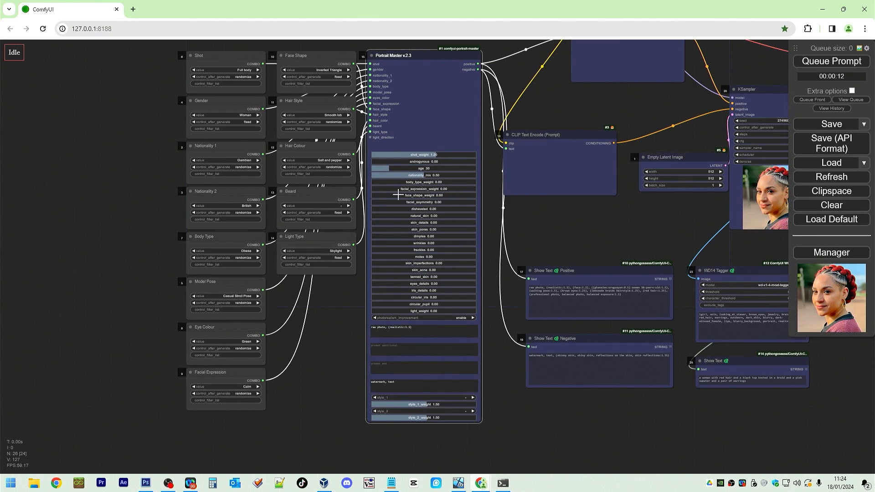
key(ctrl+v)
drag(335, 257, 312, 282)
drag(353, 290, 371, 137)
- Rename the node feeding light_direction as Light Direction and widen it to match the node above
right_click(303, 287)
click(323, 315)
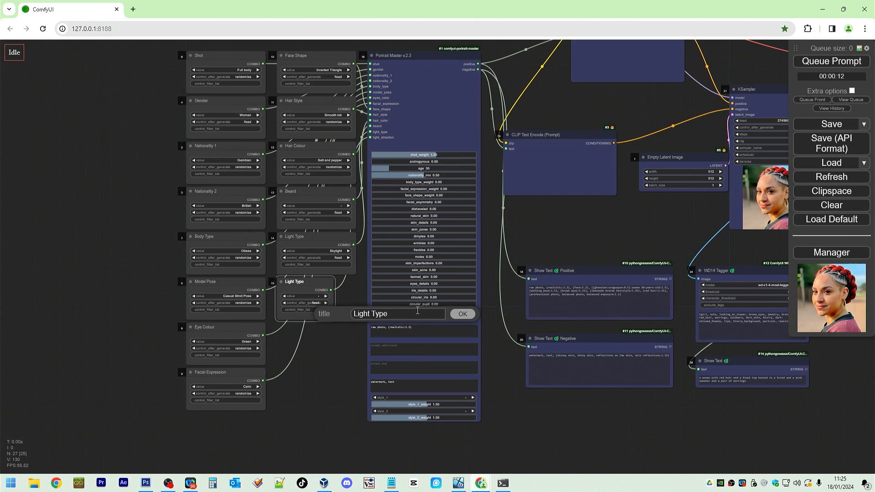
key(BackSpace)
key(BackSpace)
key(BackSpace)
key(BackSpace)
text(Direction)
key(Return)
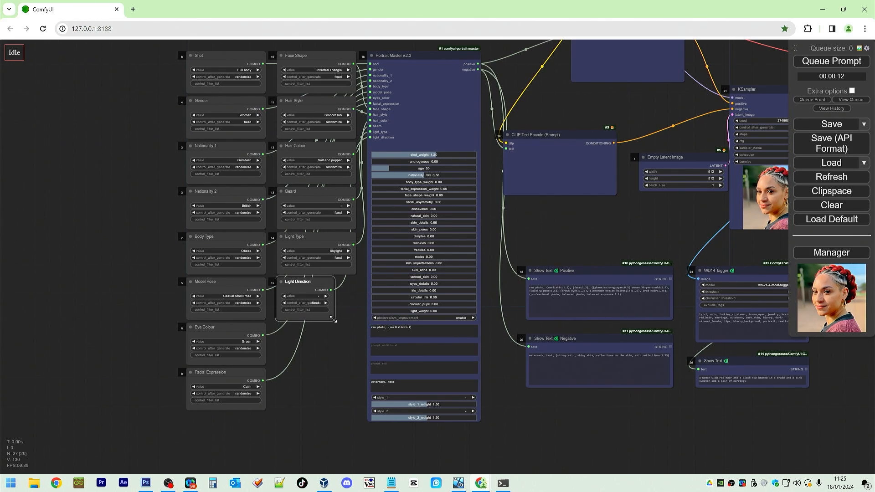
drag(333, 319, 352, 319)
- Set the Light Direction value to "from front" and generate a portrait
click(331, 297)
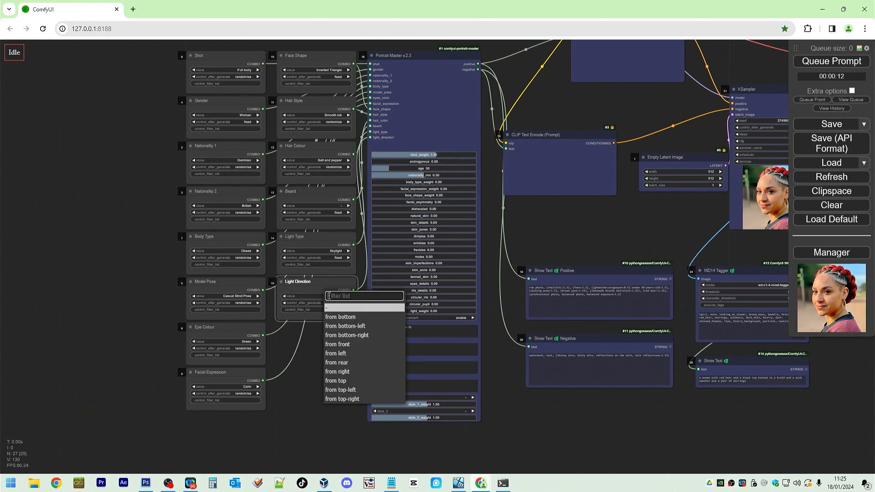
click(348, 345)
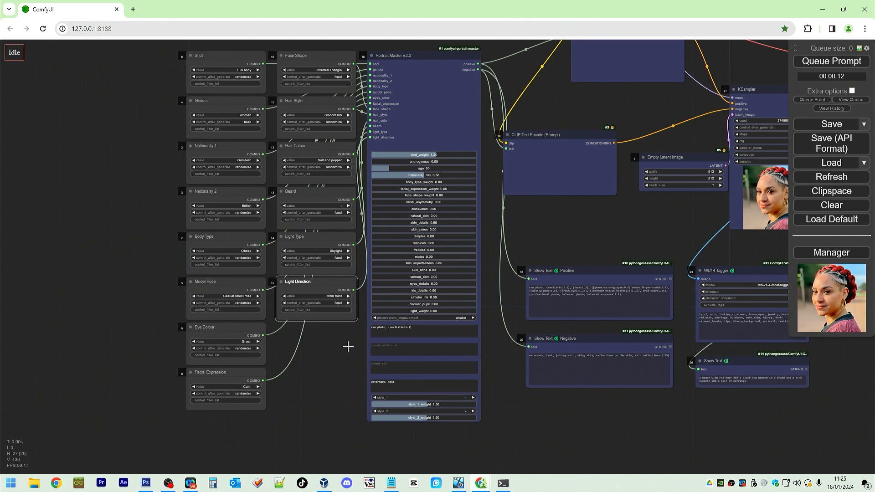
click(820, 61)
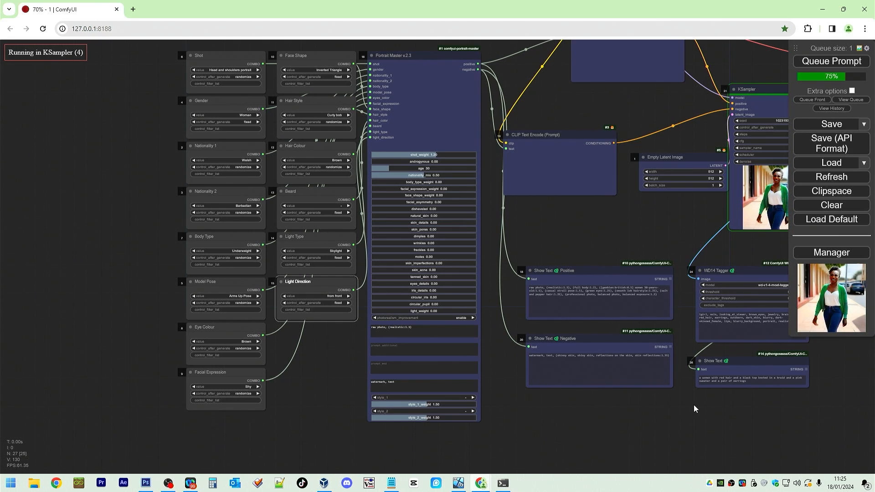
- Duplicate the KSampler and place the copy between the original KSampler and VAE Decode, chained through their latent connections
mouse_move(829, 279)
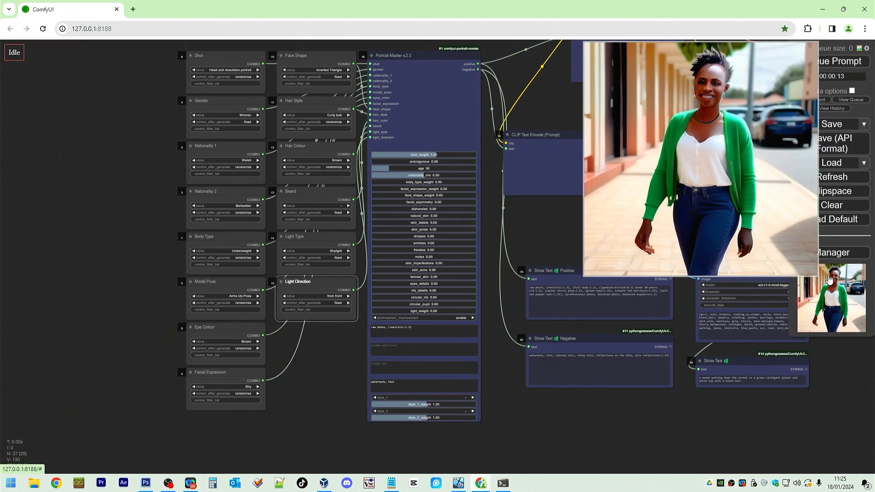
drag(648, 226, 402, 280)
drag(538, 144, 586, 108)
key(ctrl+v)
drag(305, 117, 312, 147)
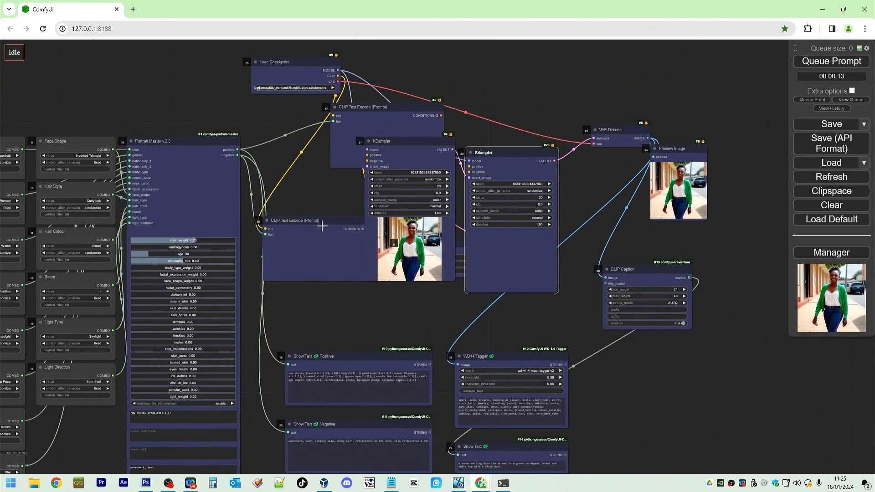
- Spread out the original KSampler and negative CLIP Text Encode nodes, and connect both prompt conditionings to the second KSampler
drag(322, 226, 300, 203)
drag(387, 141, 469, 172)
click(347, 206)
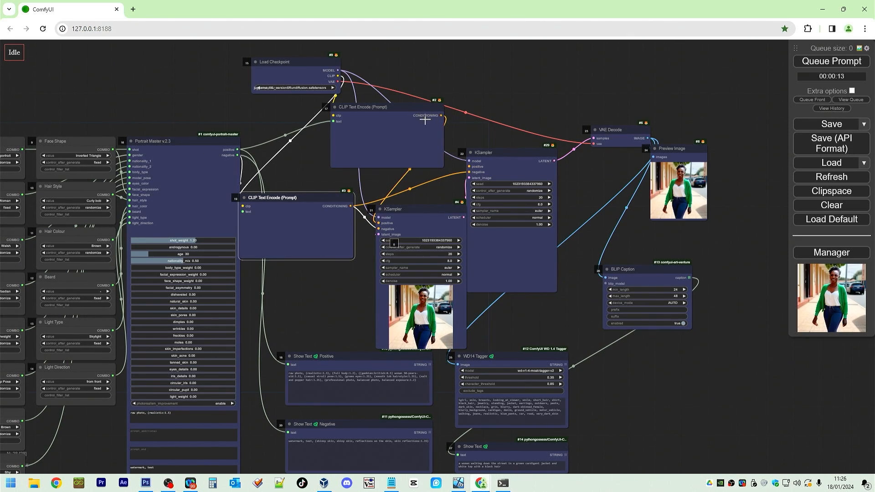
drag(438, 115, 469, 166)
- Set the second KSampler's denoise to 0.5
click(538, 224)
text(0.)
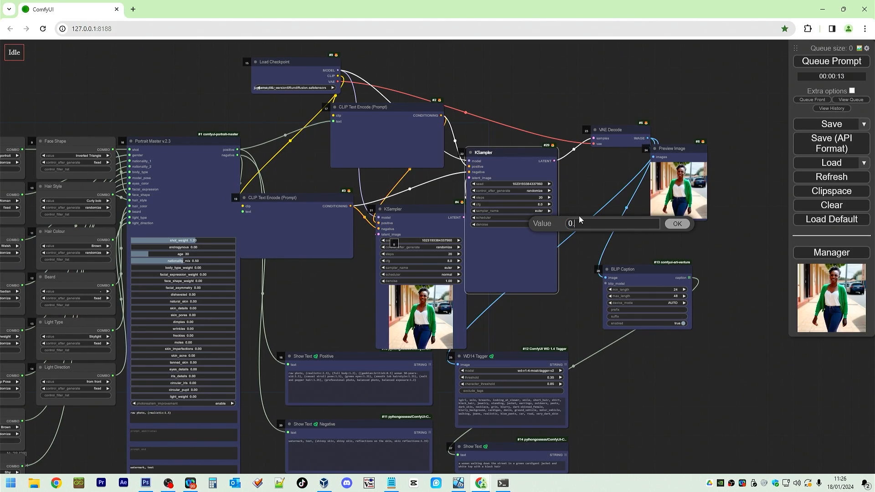
text(5)
key(Return)
- Add a Seed Everywhere node in the empty space above Portrait Master
drag(196, 92, 407, 147)
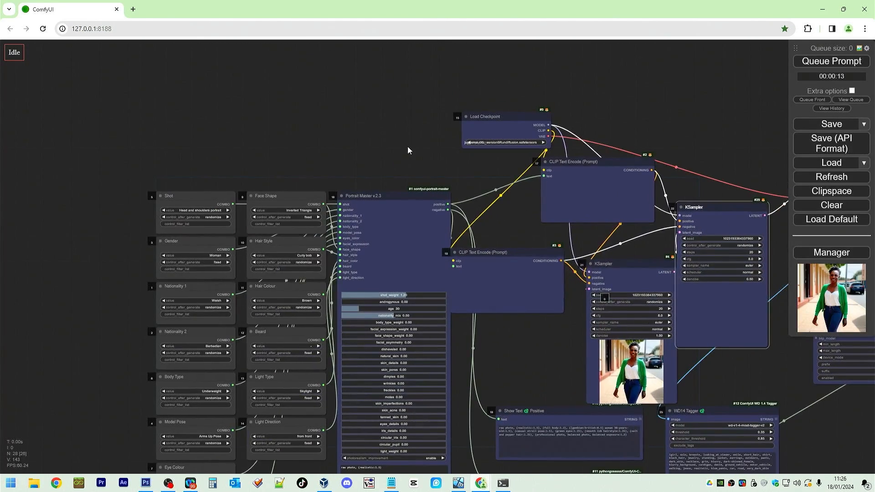
double_click(400, 132)
text(seed)
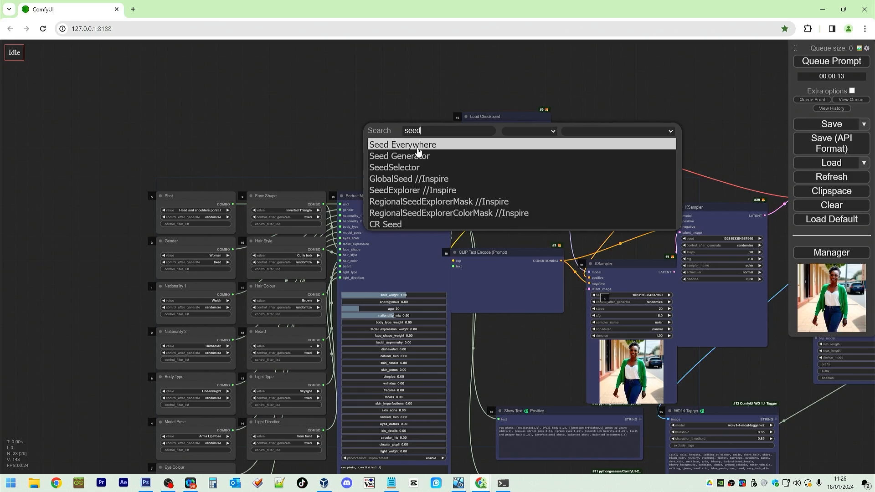
click(417, 148)
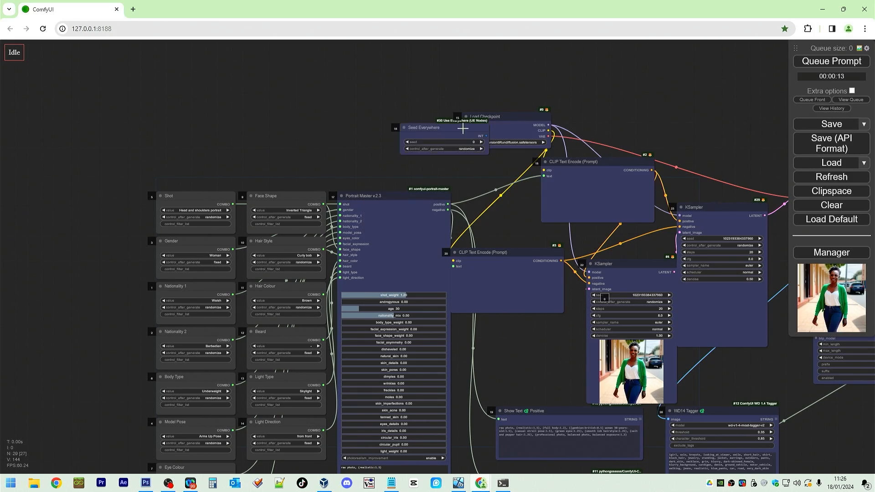
- Convert the seed of both KSamplers to inputs, connect them to Seed Everywhere, and generate a portrait
right_click(589, 259)
click(670, 300)
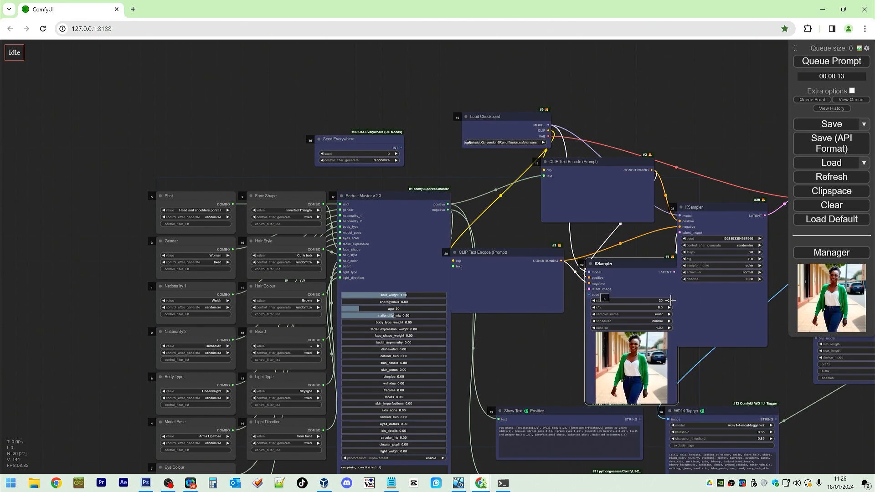
right_click(725, 221)
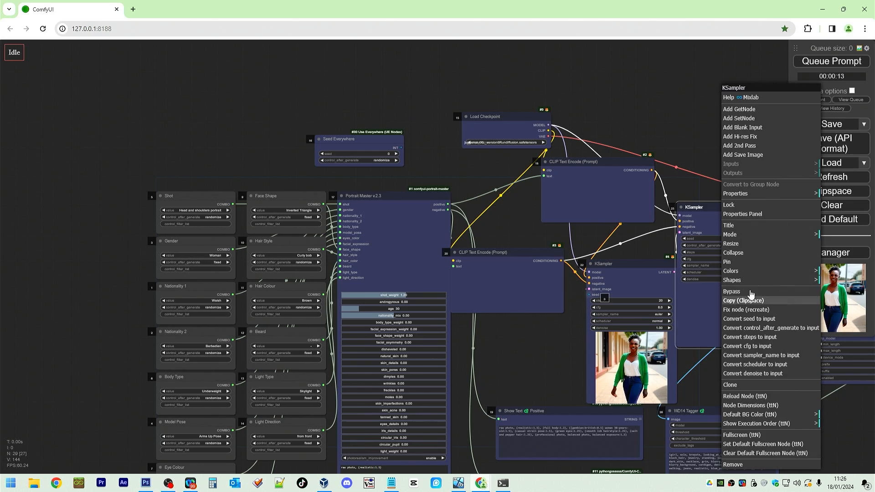
click(751, 319)
drag(401, 147, 588, 295)
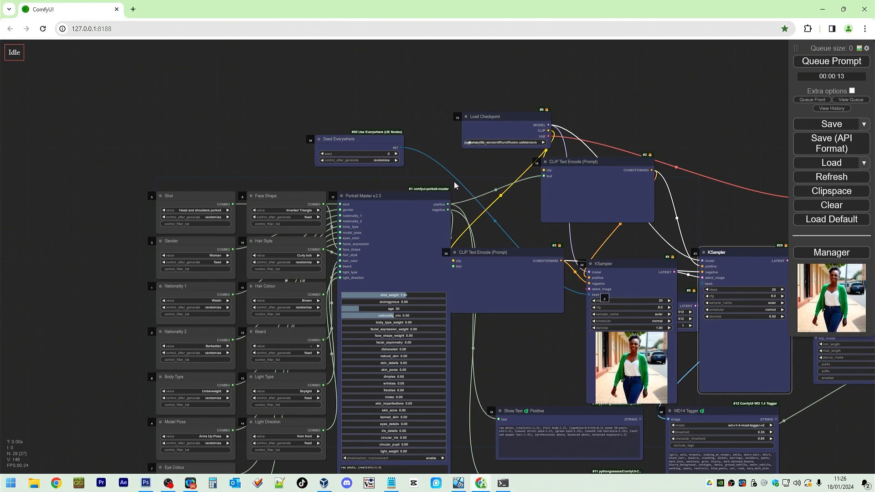
drag(401, 147, 702, 283)
drag(712, 217, 552, 94)
click(816, 62)
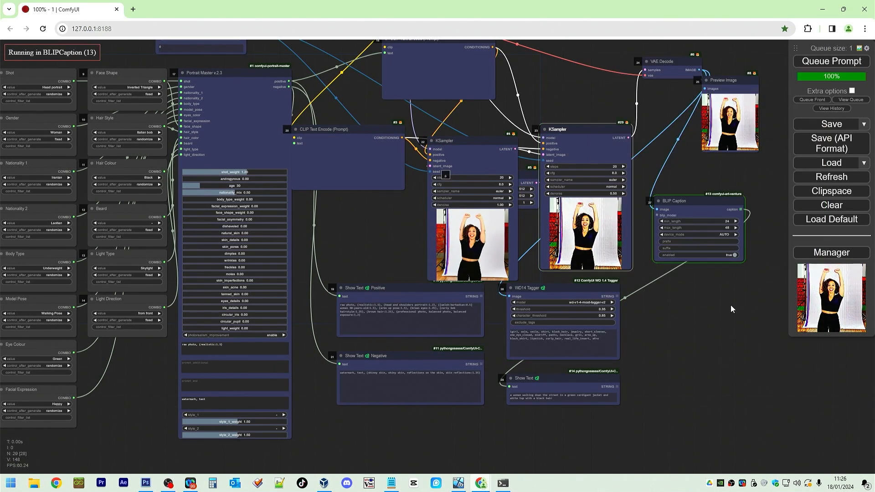
- Open each KSampler's image at full size in turn to compare the first and second passes
right_click(484, 235)
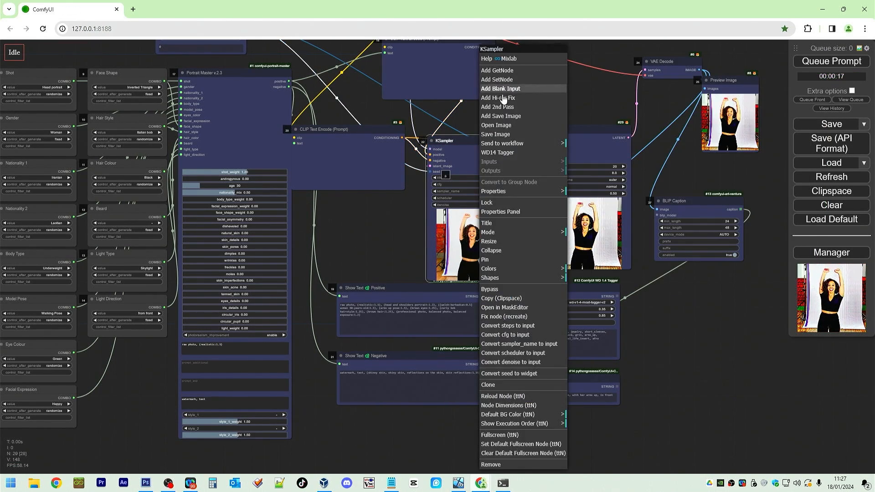
click(504, 126)
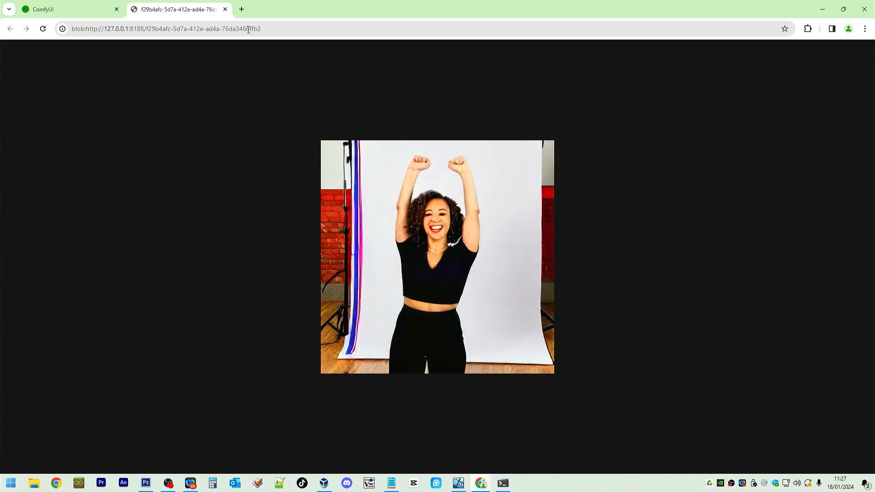
click(225, 9)
click(625, 126)
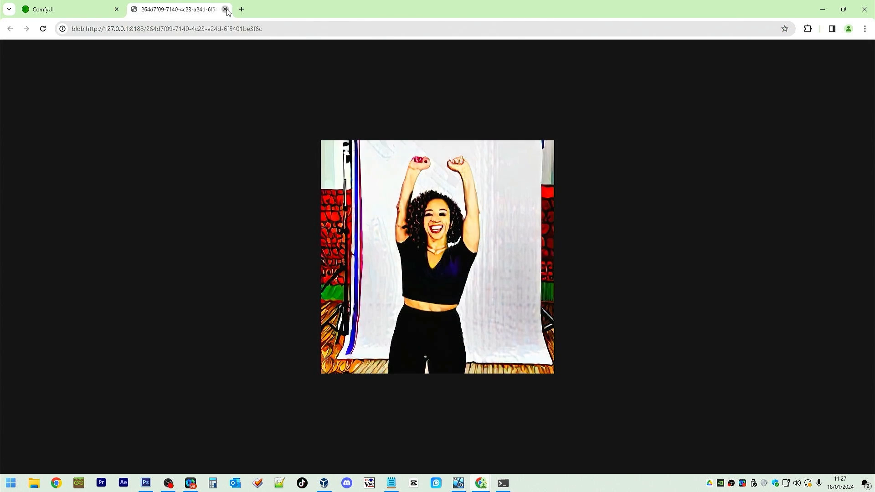
click(226, 9)
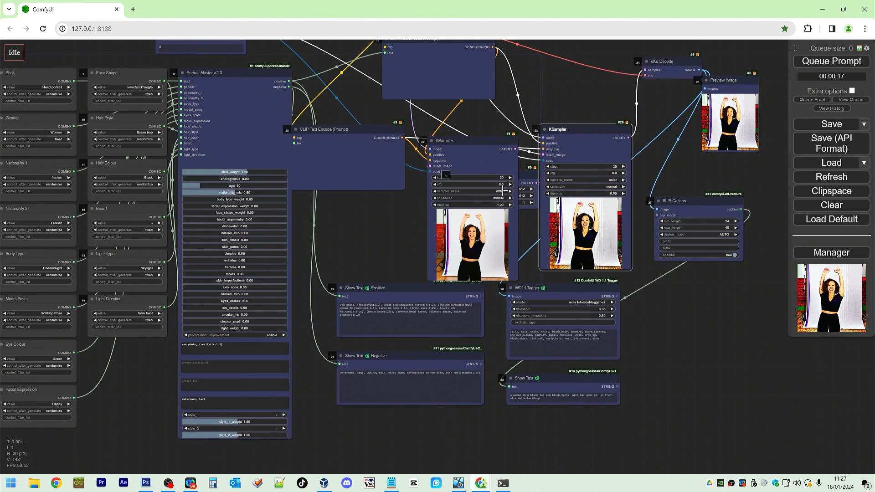
- Set both KSamplers to the dpmpp_3m_sde_gpu sampler with the karras scheduler
click(502, 191)
click(531, 360)
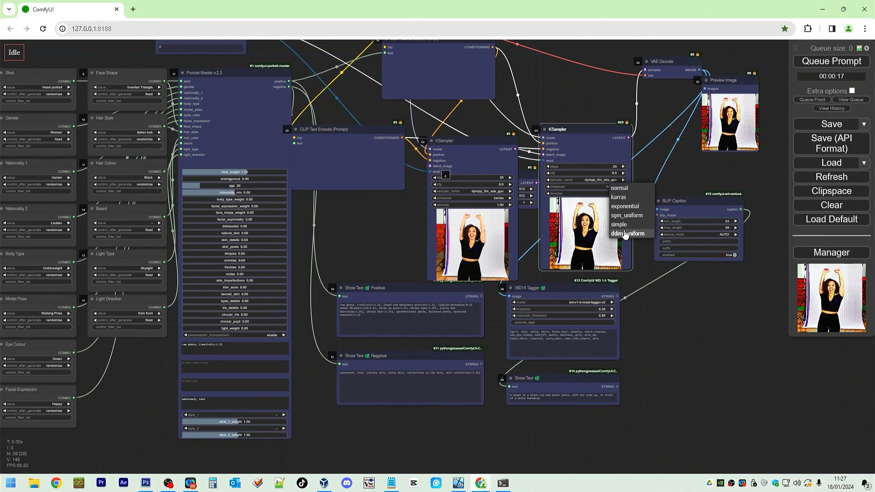
click(618, 197)
- Reposition the Load Checkpoint node and widen it enough to show the full checkpoint name
drag(381, 215, 467, 314)
drag(410, 91, 376, 80)
drag(442, 109, 499, 118)
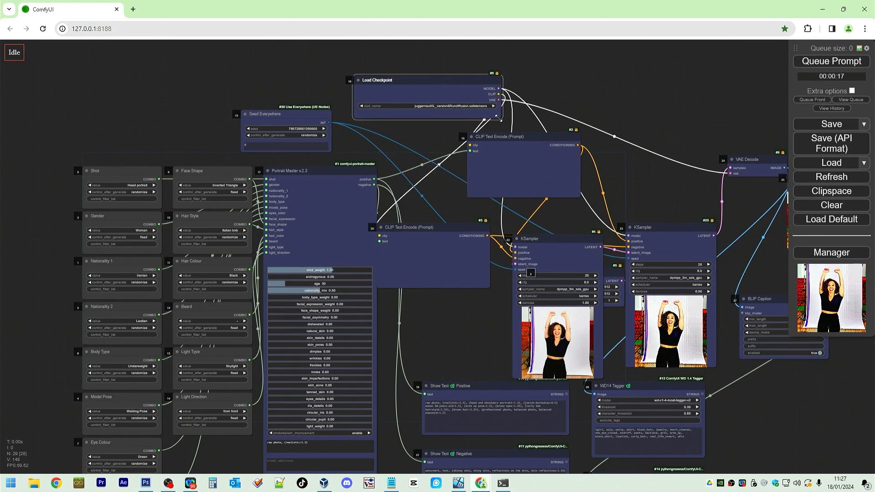
- Set the checkpoint to realisticVisionV60B1_v60B1VAE.safetensors and generate a portrait
click(483, 108)
text(rea)
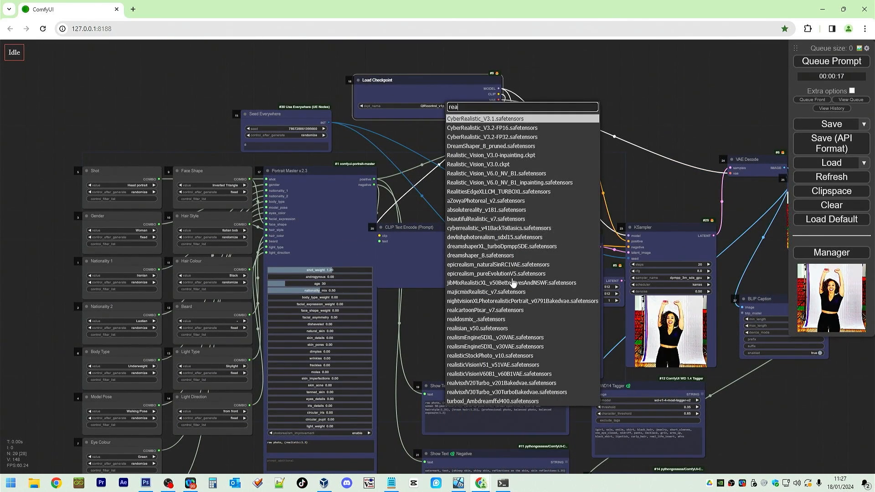
click(513, 375)
key(ctrl+Return)
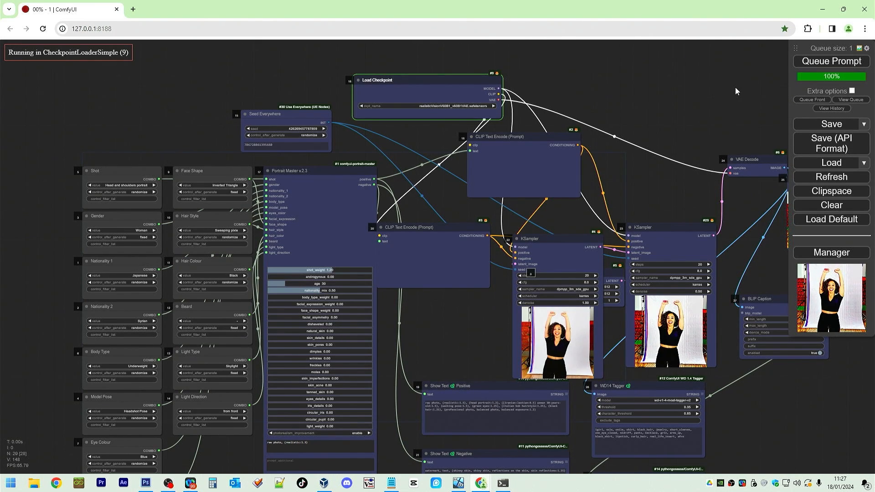
- Convert photorealism_improvement to an input and feed it from a copy of the Light Direction node placed directly beneath the original
scroll(548, 153, down, 5)
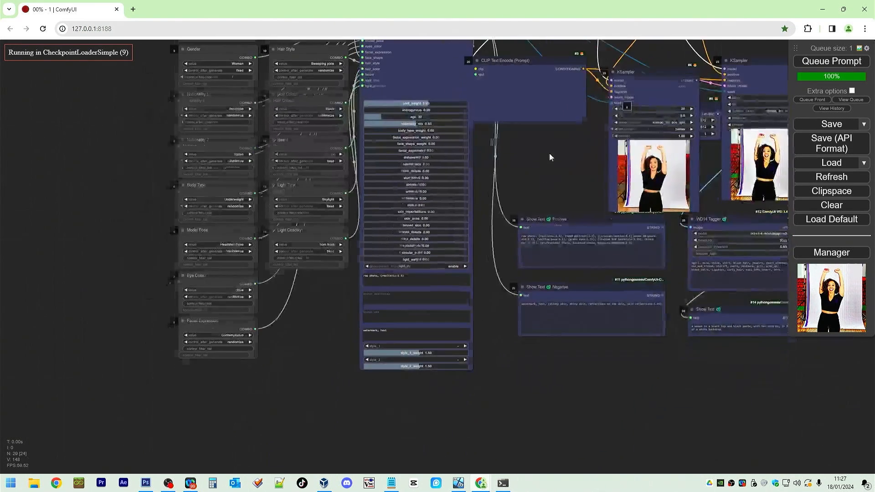
right_click(410, 61)
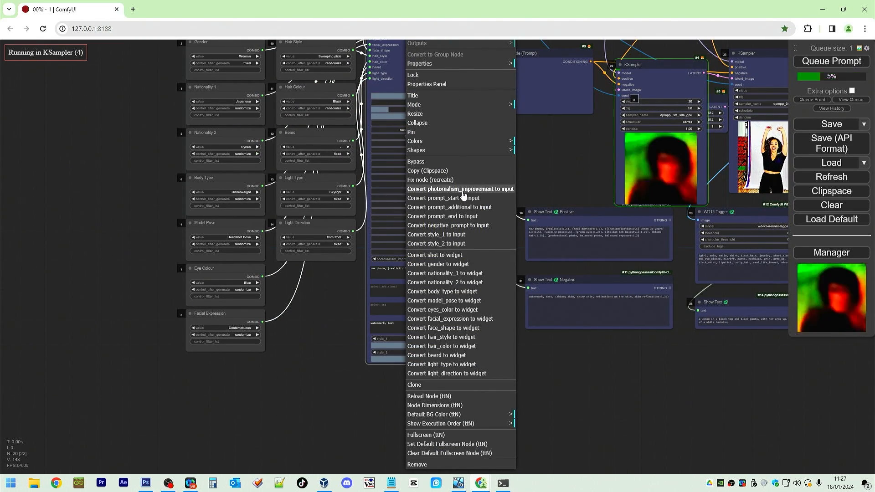
click(462, 191)
alt+drag(347, 236, 347, 282)
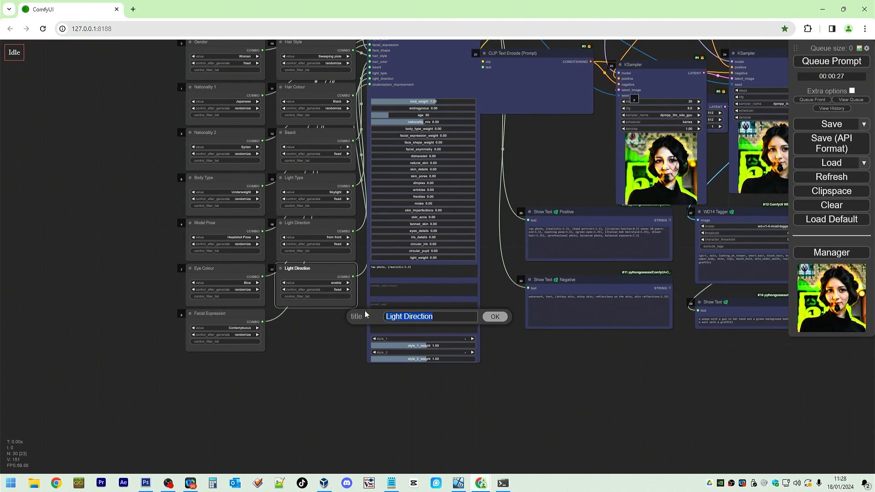
- Rename the node feeding photorealism_improvement as Photorealism and set its value to enable
text(Phot)
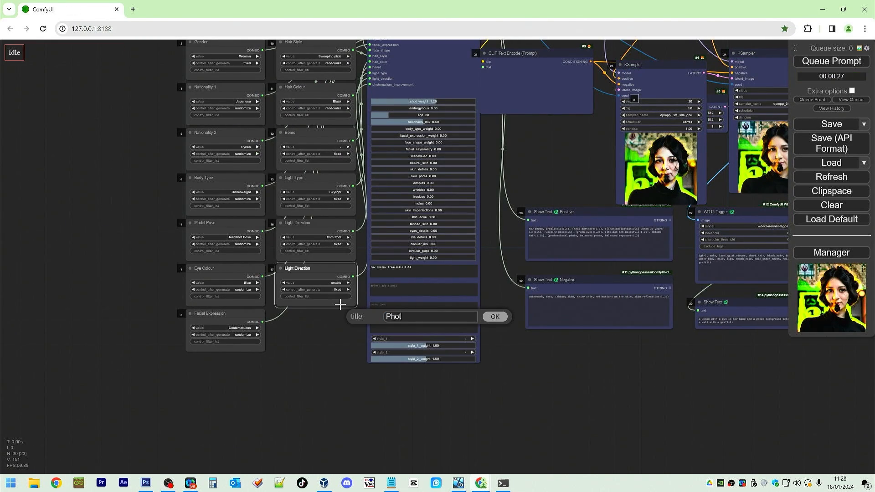
click(350, 282)
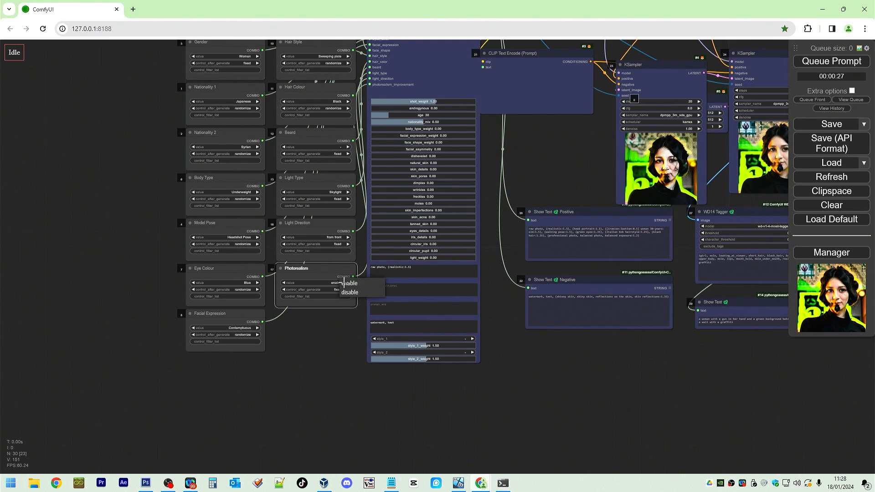
click(363, 286)
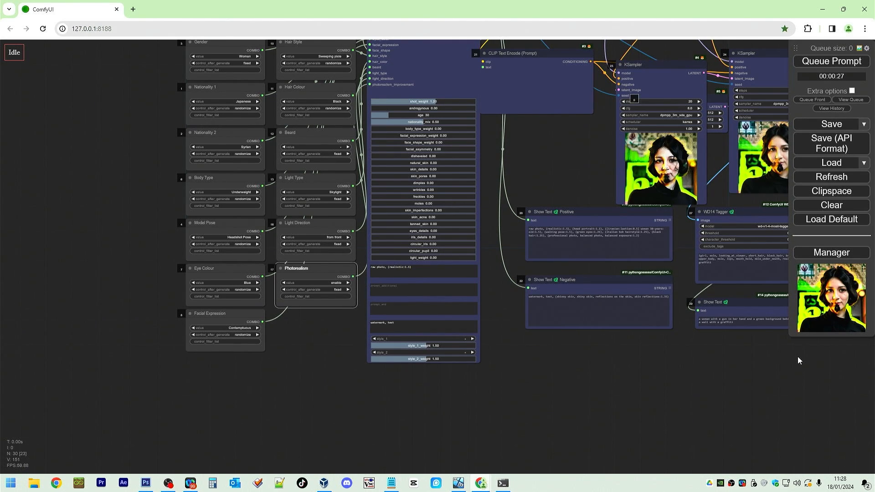
- Check the generated portrait against the prompt, tags and caption, and generate another portrait
drag(807, 362, 775, 383)
mouse_move(826, 279)
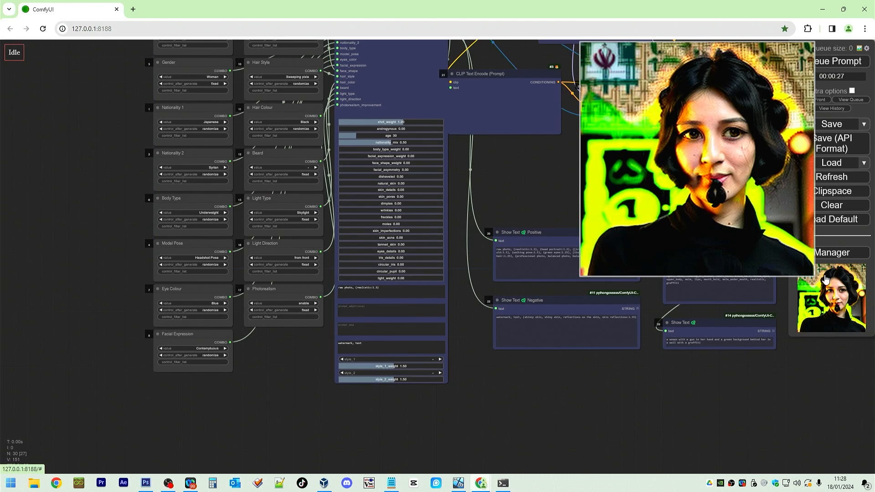
scroll(738, 314, up, 8)
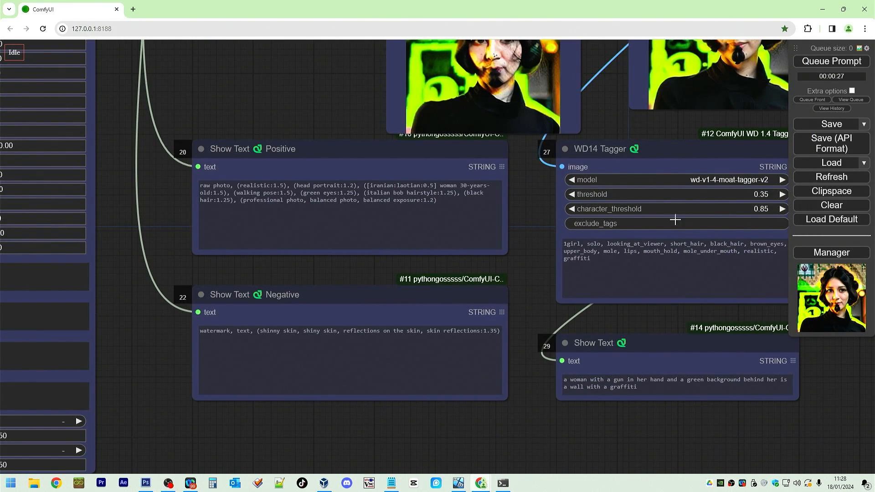
click(833, 65)
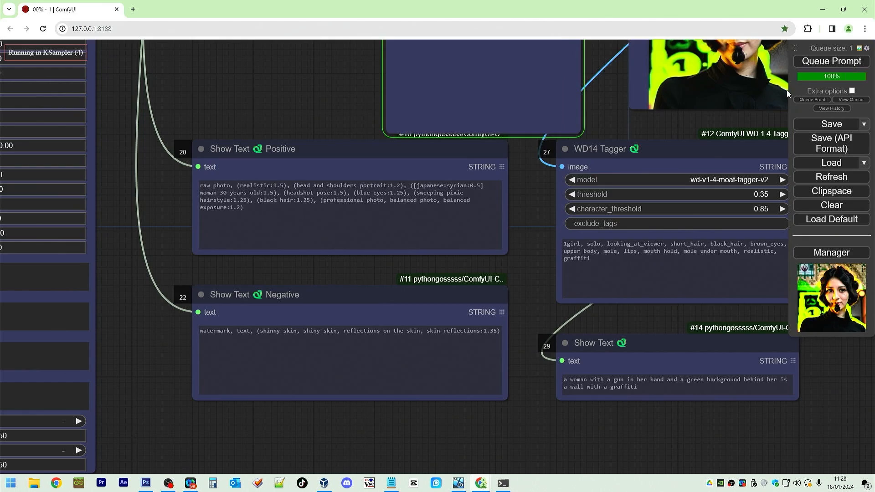
- Compare the images from both KSamplers with the positive prompt and the WD14 Tagger tags
drag(727, 168, 619, 261)
drag(734, 199, 725, 239)
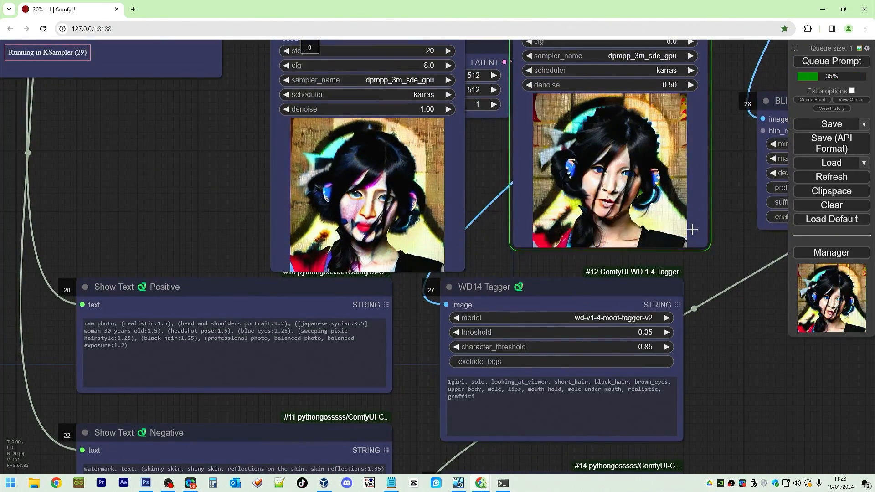
mouse_move(805, 299)
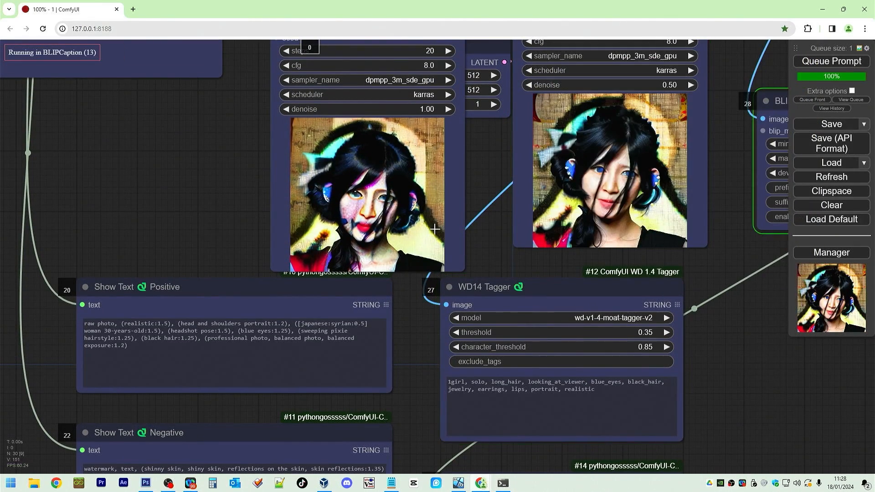
scroll(388, 223, down, 6)
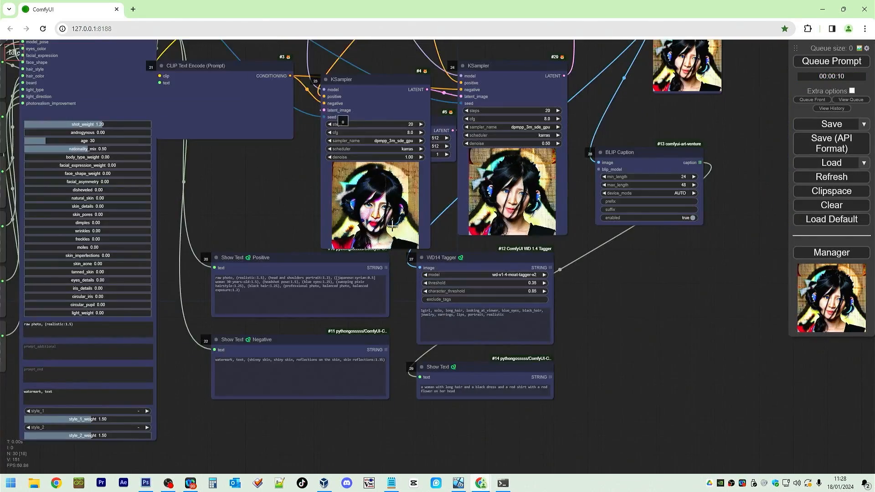
- Move the negative CLIP Text Encode node up, beside Portrait Master's outputs and clear of the first KSampler
drag(637, 303, 727, 316)
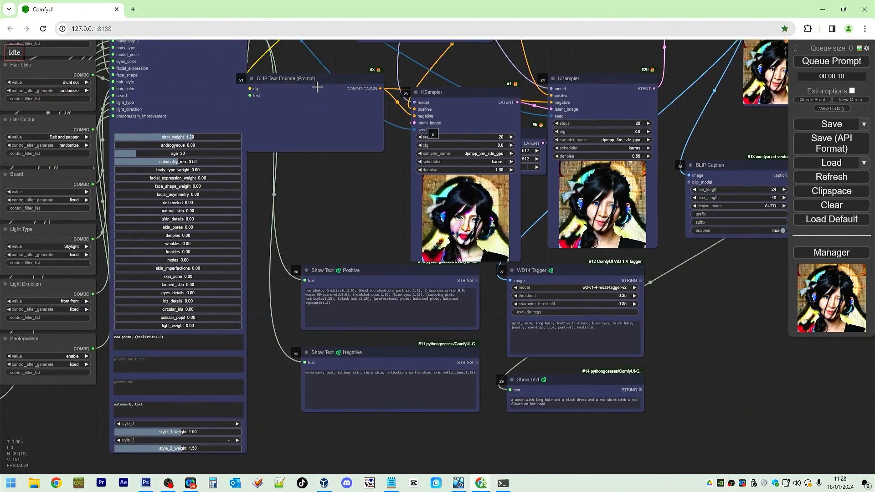
drag(321, 182, 490, 279)
drag(456, 231, 497, 162)
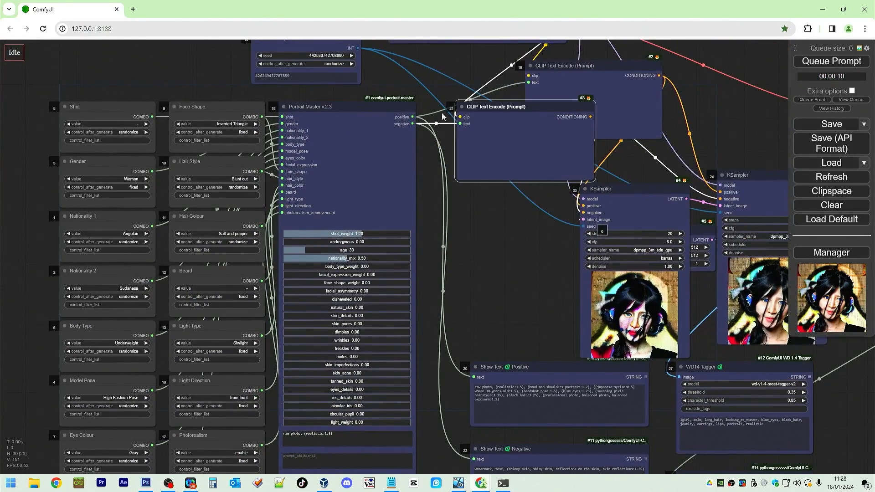
drag(525, 252, 642, 121)
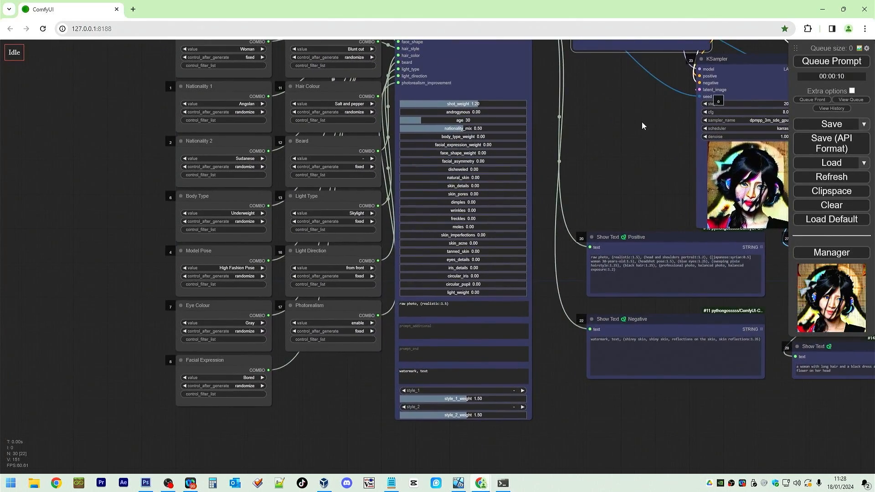
right_click(476, 134)
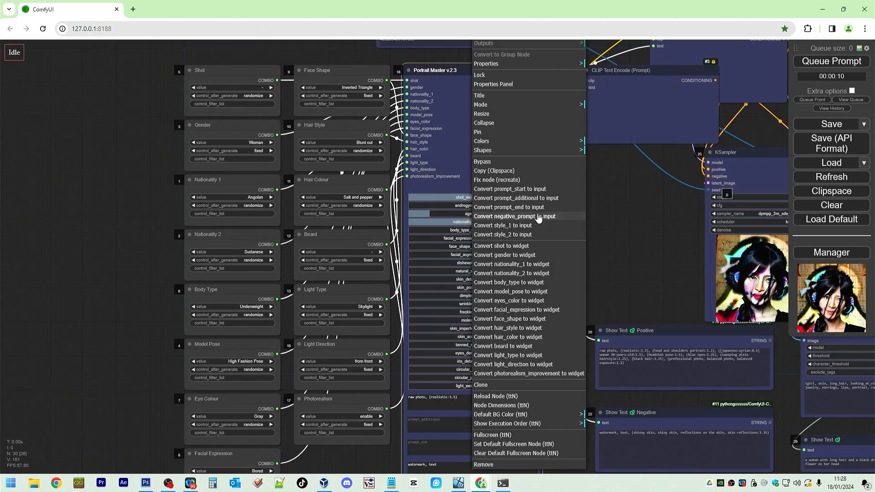
click(651, 238)
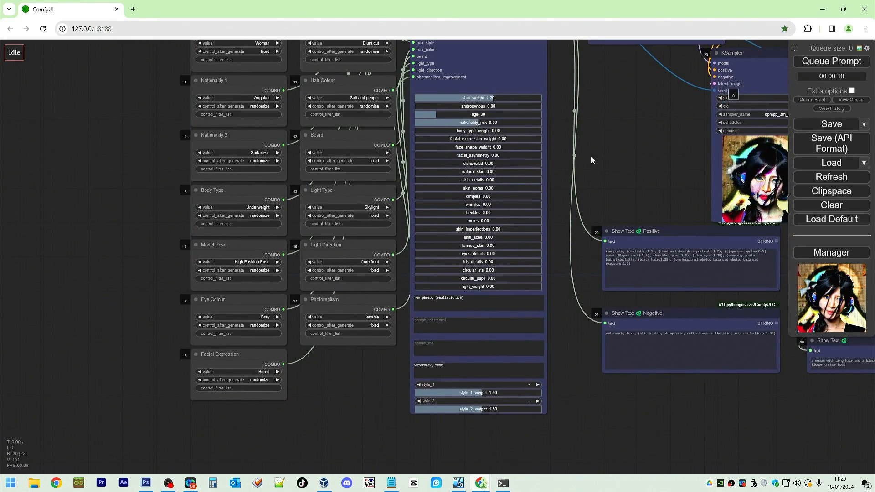
- Set Portrait Master's body_type_weight to 0.65, facial_expression_weight to 0.98, face_shape_weight to 0.71 and facial_asymmetry to 1.05
drag(592, 160, 579, 201)
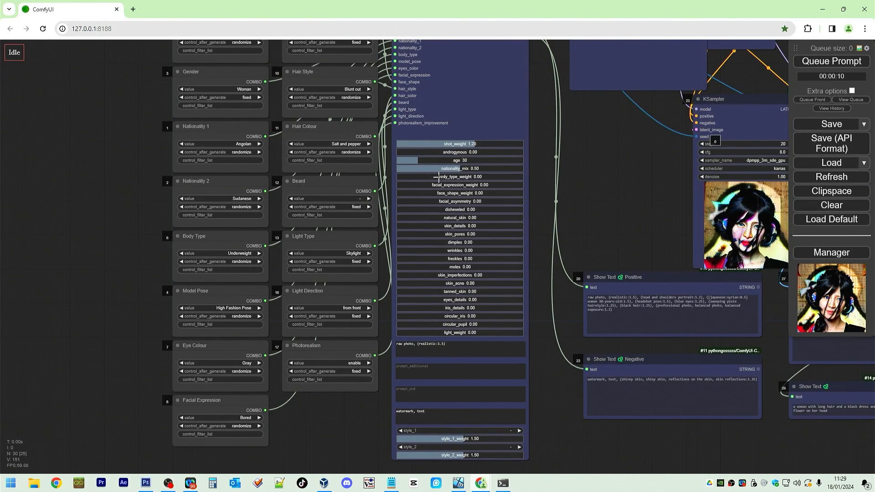
drag(438, 177, 468, 181)
click(460, 184)
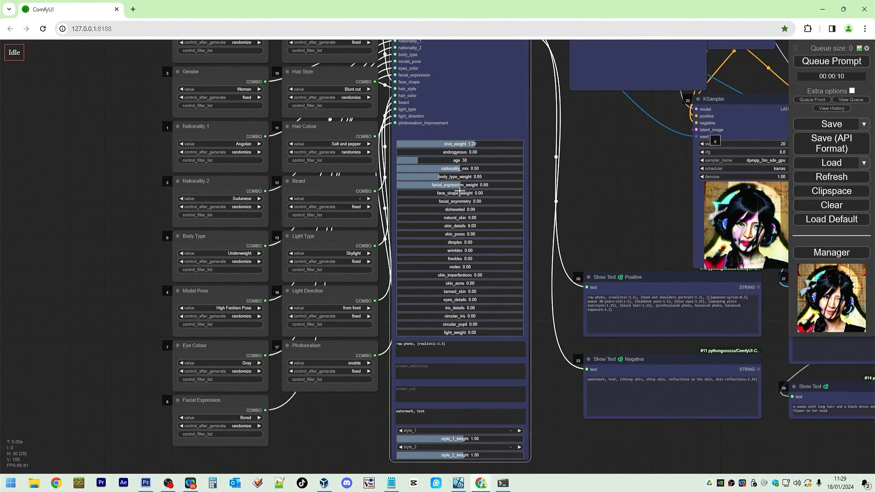
click(443, 193)
click(465, 201)
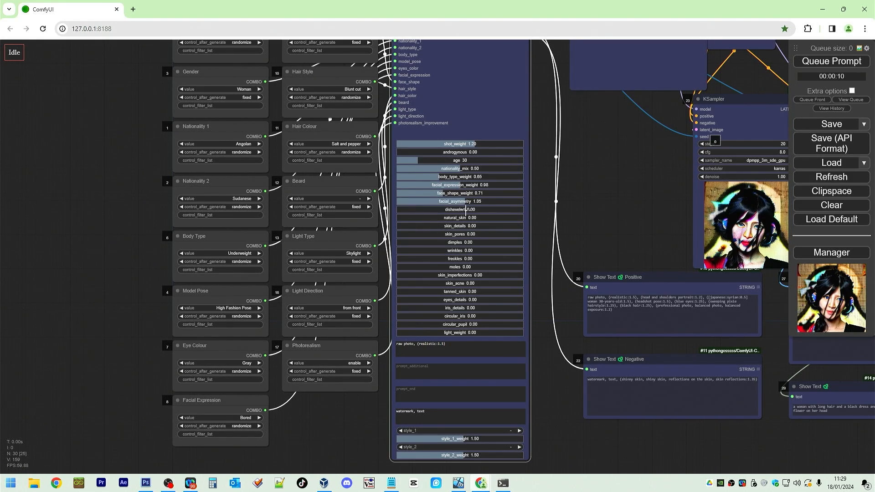
- Set Portrait Master's disheveled to 1.06, natural_skin to 1.12 and skin_details to 1.13
click(465, 209)
click(469, 218)
click(470, 226)
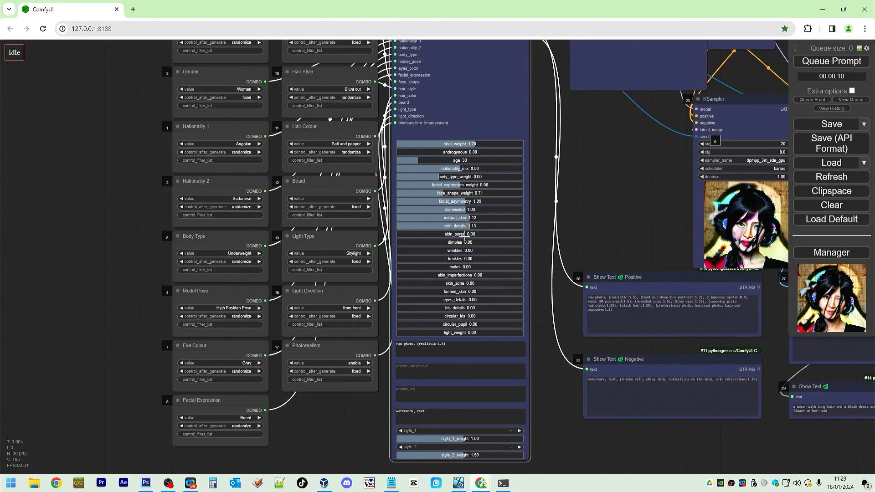
- Set skin_pores to 0.87, dimples to 0.89, wrinkles to 1.32, freckles to 1.23 and moles to 1.17, and raise the remaining weights through light_weight
click(452, 235)
click(454, 242)
click(481, 251)
click(476, 259)
click(474, 267)
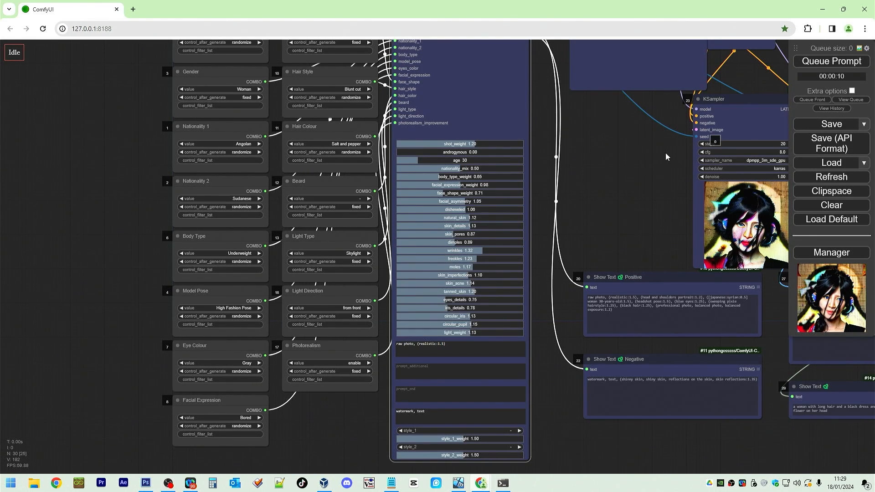
- Set Seed Everywhere's control_after_generate to fixed and generate a portrait
drag(664, 156, 634, 324)
click(442, 134)
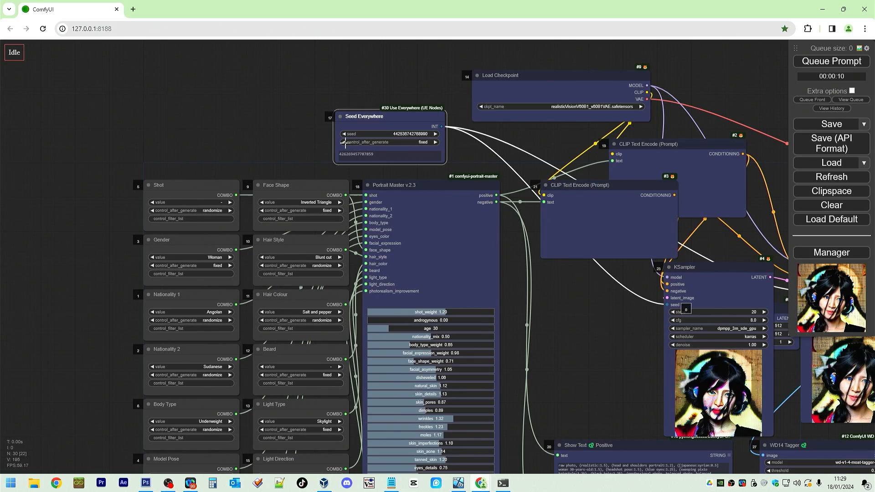
drag(560, 154, 478, 95)
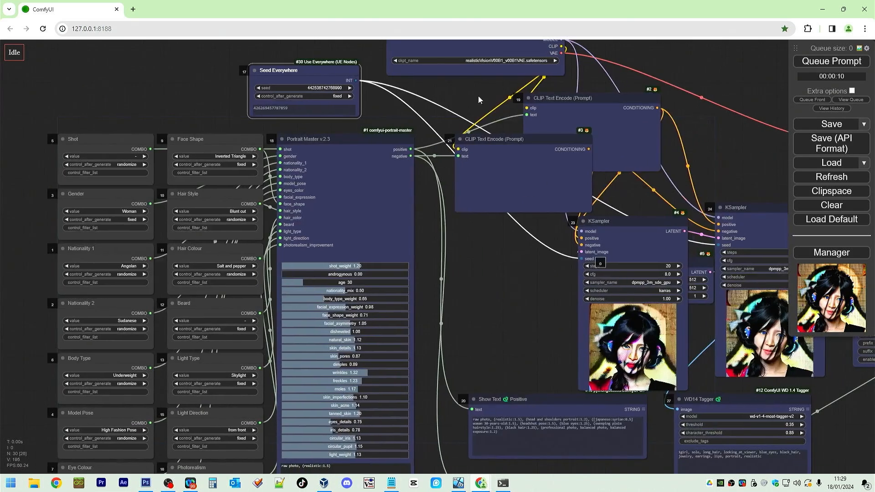
click(847, 60)
- Lower Portrait Master's skin_acne to 0.47 and generate another portrait
drag(752, 192, 710, 61)
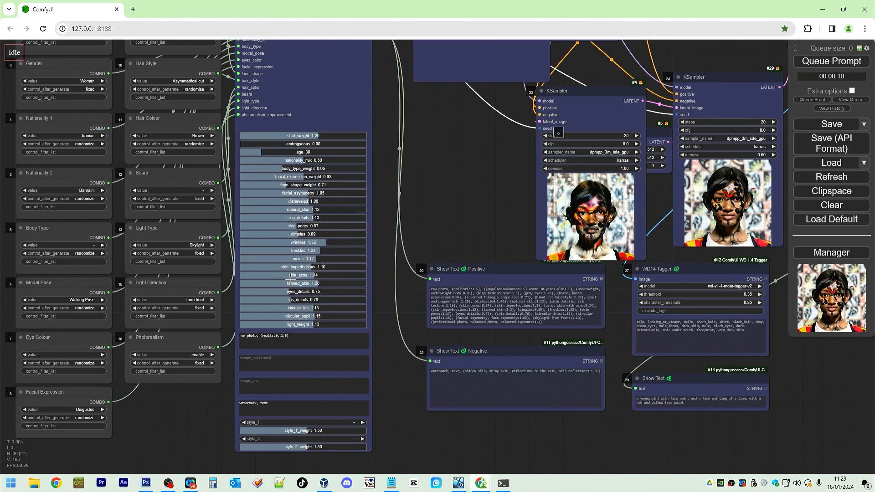
drag(271, 276, 258, 275)
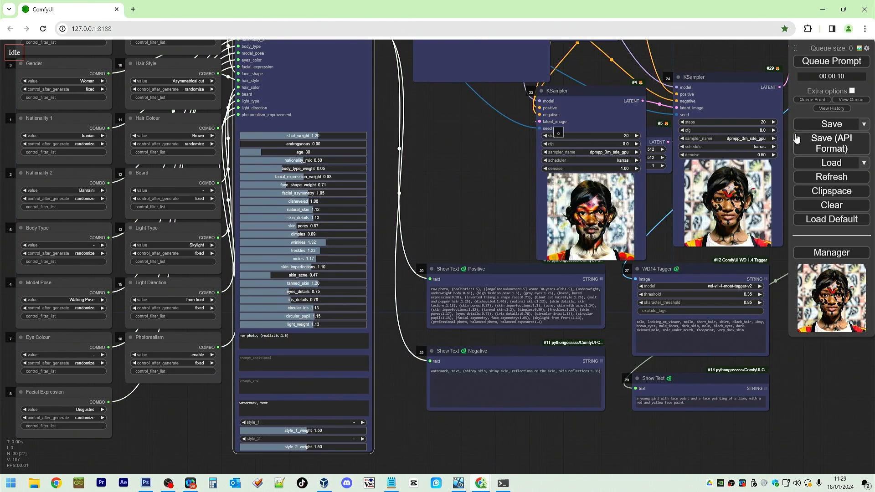
click(831, 61)
- Lower Portrait Master's skin_imperfections to 0.59, moles to 0.16, freckles to 0.43 and wrinkles to 0.45
click(278, 266)
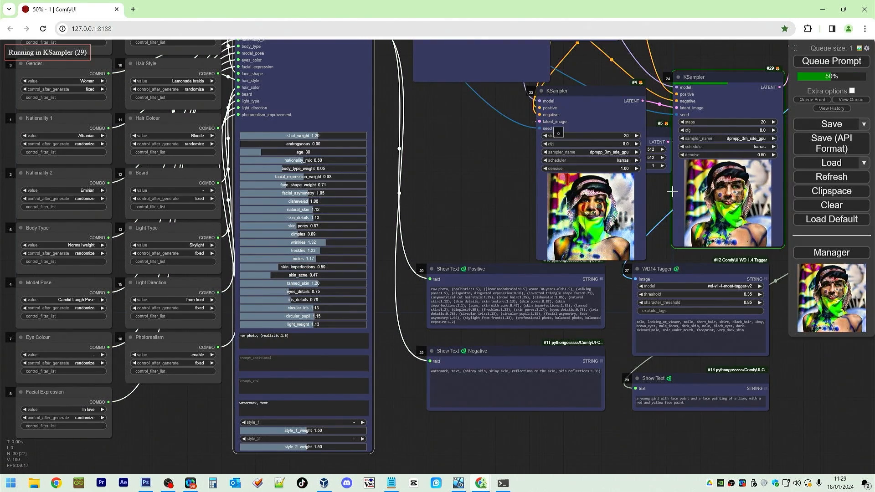
click(250, 258)
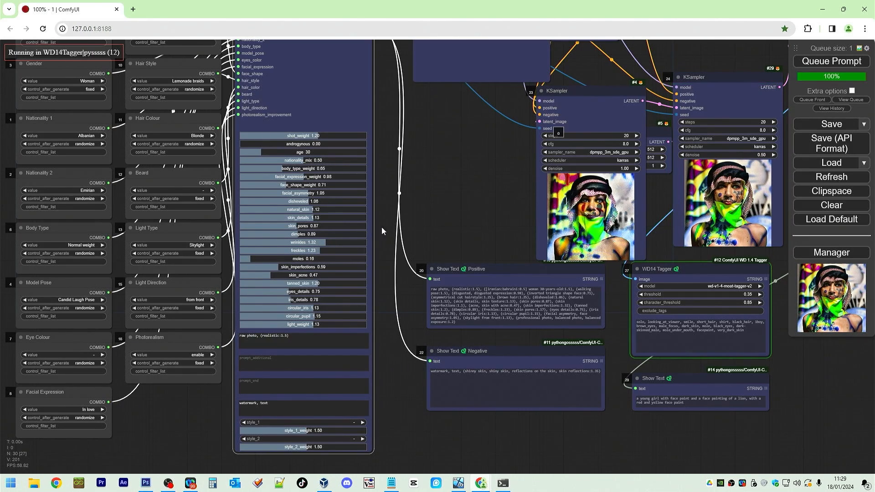
click(268, 250)
click(269, 242)
- Lower dimples to 0.39, skin_pores to 0.30 and skin_details to 0.47, and generate a portrait with the reduced weights
click(265, 233)
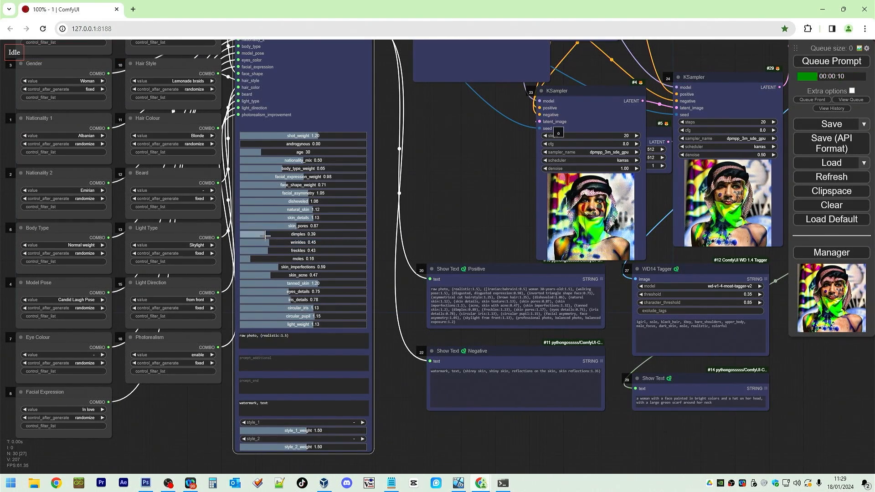
click(262, 226)
click(270, 218)
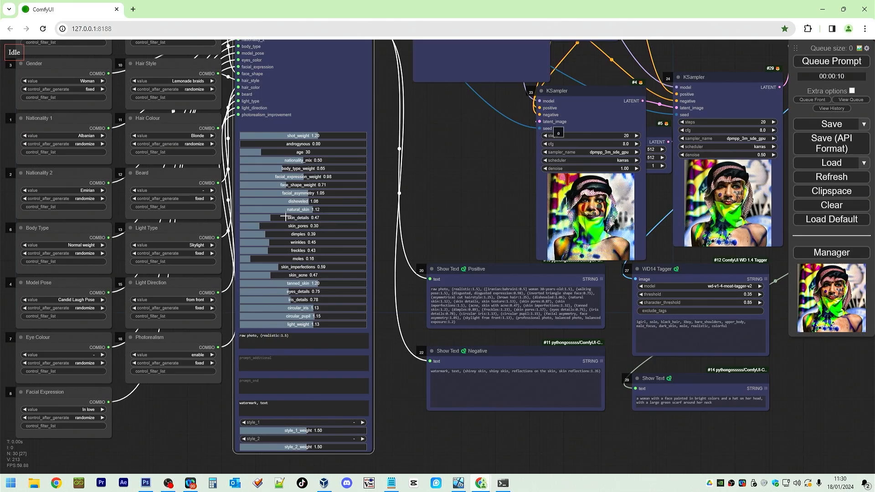
click(840, 64)
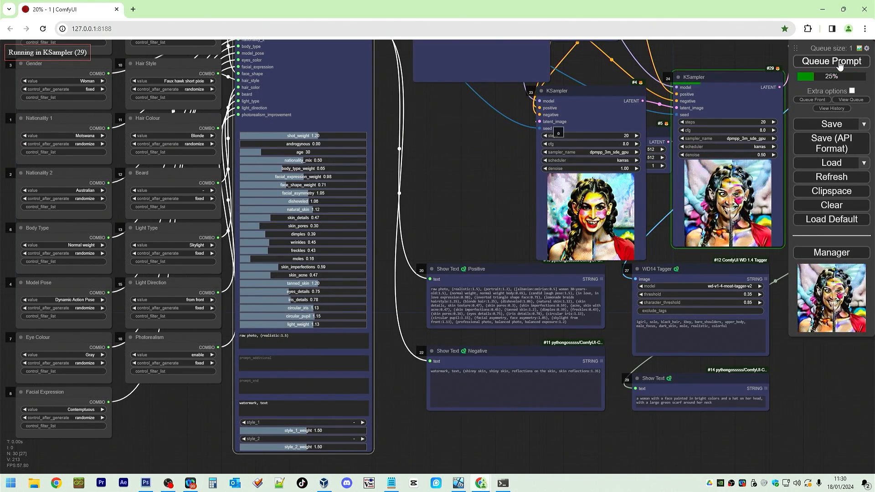
- Switch the Load Checkpoint model to Realistic_Vision_V6.0_NV_B1.safetensors and generate a portrait
drag(430, 111, 506, 336)
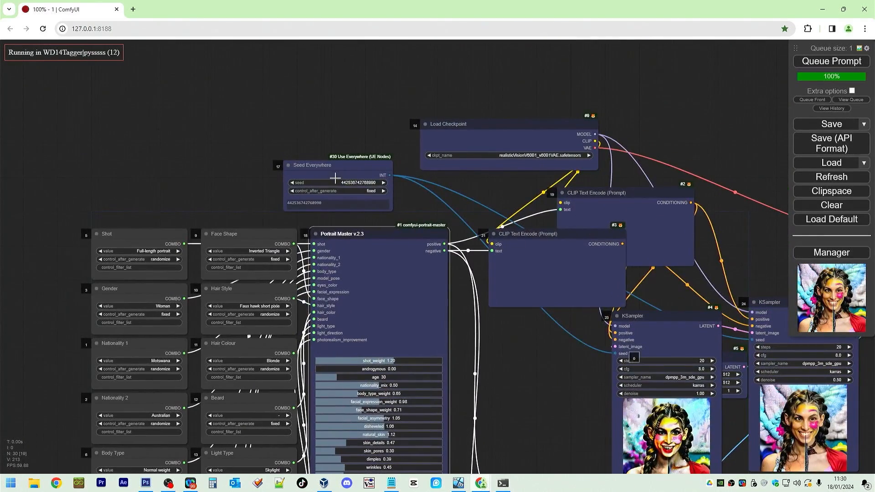
click(517, 155)
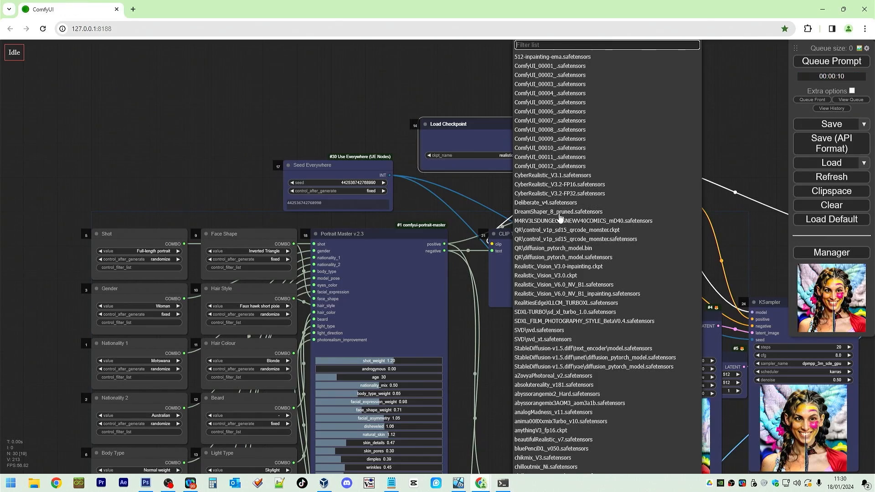
click(587, 284)
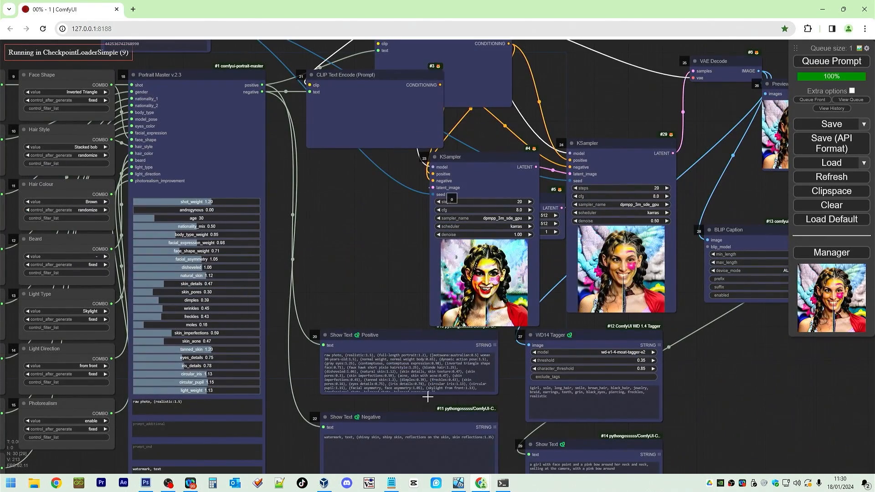
drag(506, 400, 520, 282)
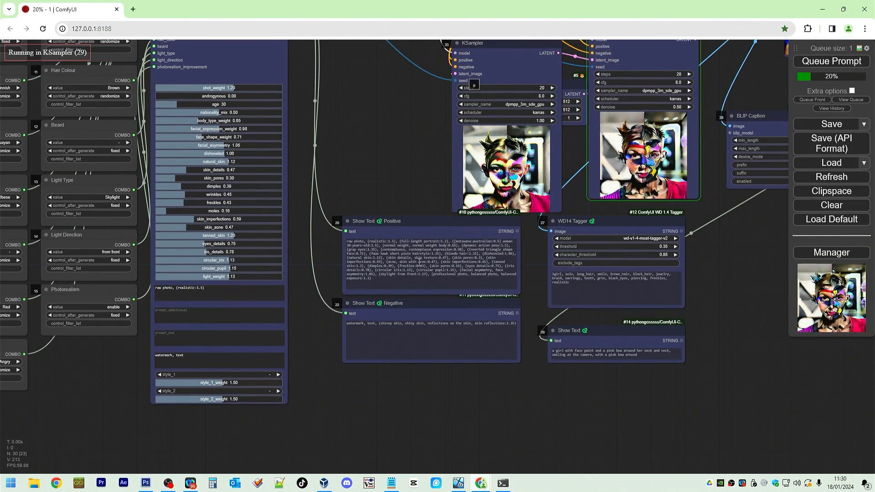
- Set sampler_name to dpmpp_2m in both KSamplers and generate a portrait
drag(469, 249, 455, 314)
click(506, 168)
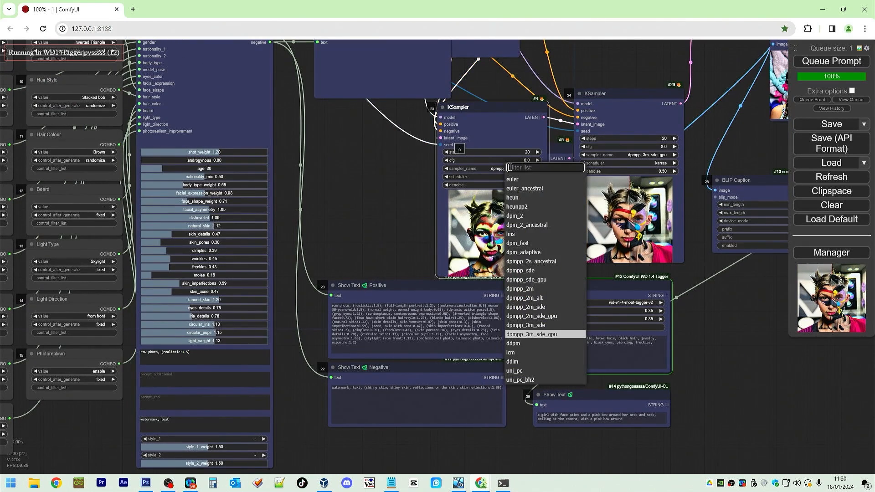
click(520, 288)
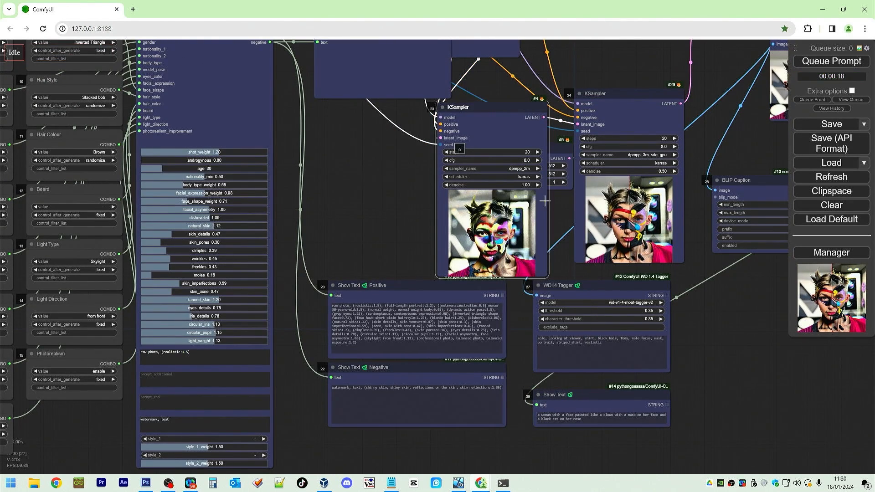
click(845, 62)
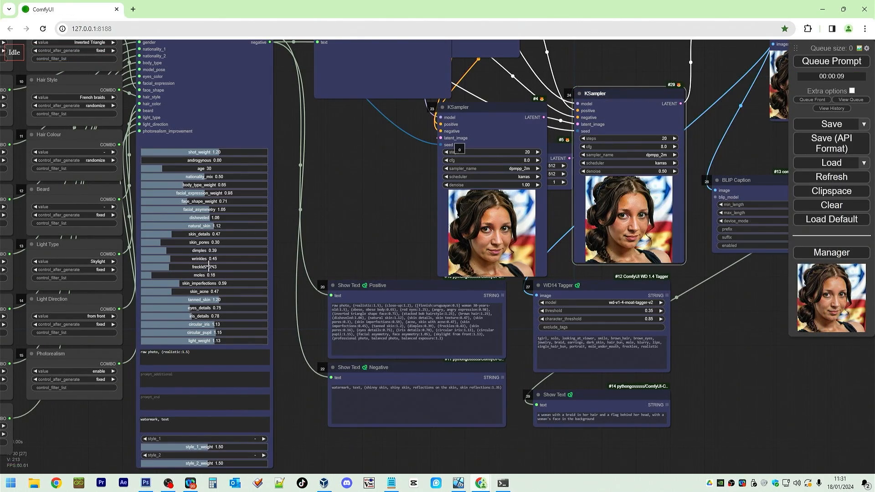
- Generate a portrait with freckles at 1.38, inspect its enlarged preview, and generate another with freckles at 0.62
click(228, 266)
key(ctrl+Return)
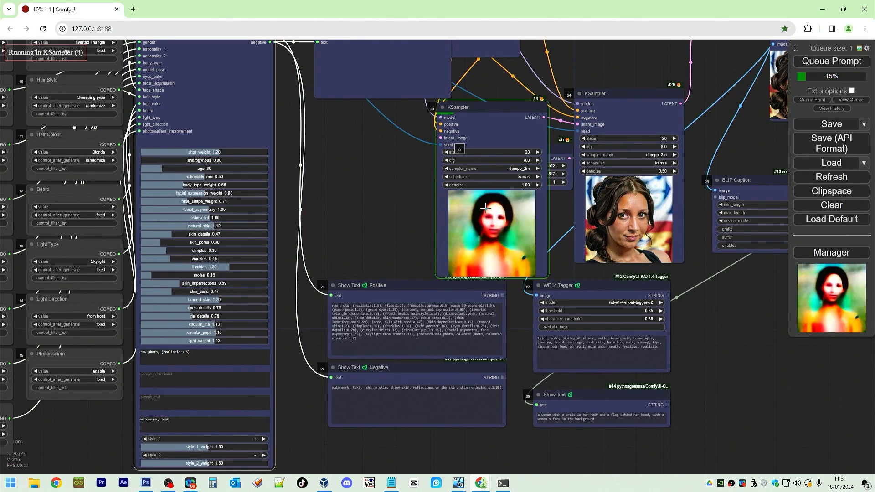
drag(368, 181, 280, 201)
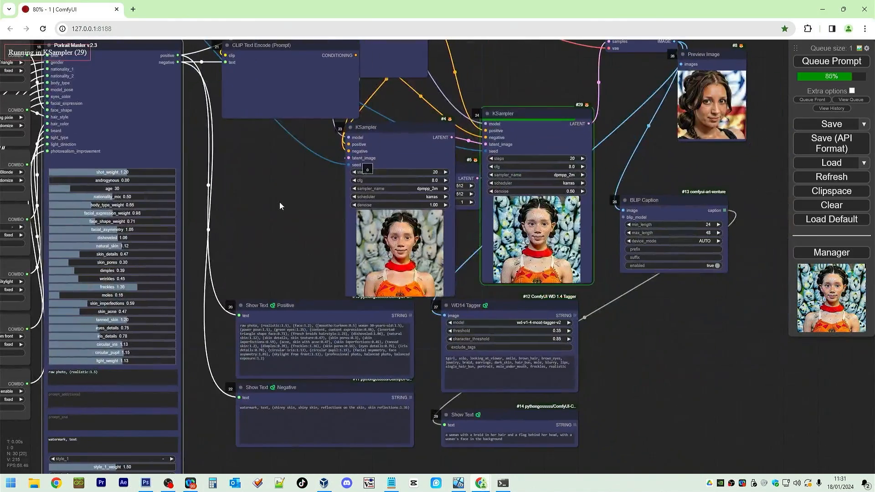
mouse_move(830, 285)
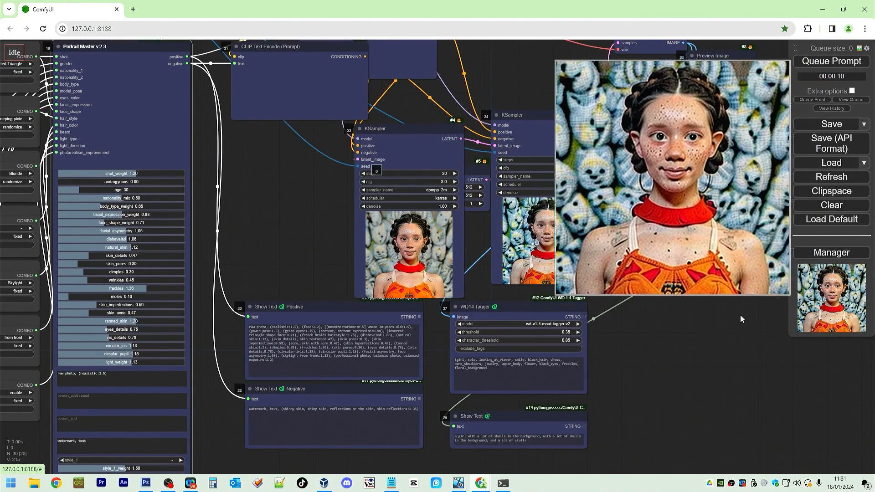
click(812, 62)
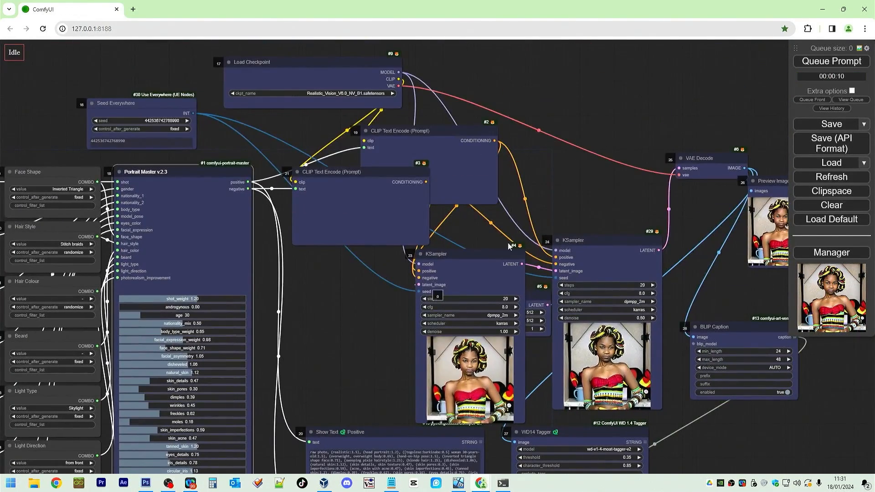
- Move the BLIP Caption node a little farther from the second KSampler
drag(379, 320, 606, 182)
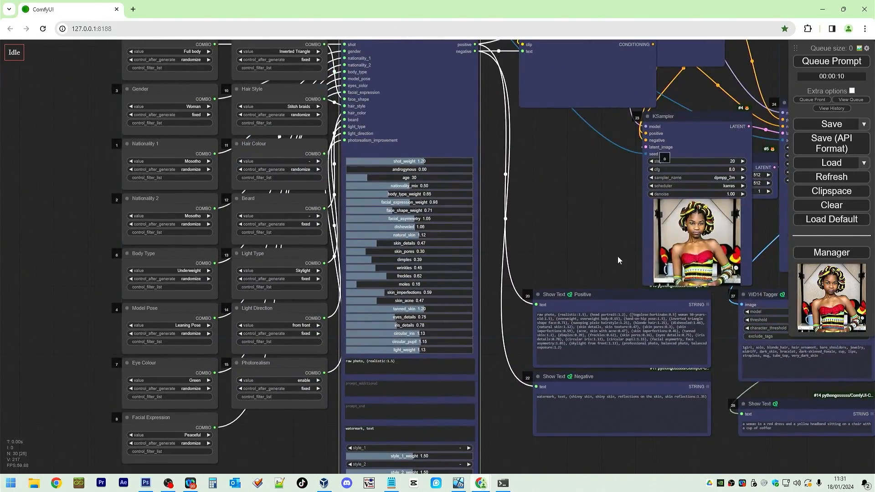
drag(617, 260, 202, 329)
drag(573, 253, 619, 269)
- Switch the Load Checkpoint model to darkSushiMixMix_colorful.safetensors and generate an image
drag(387, 90, 665, 195)
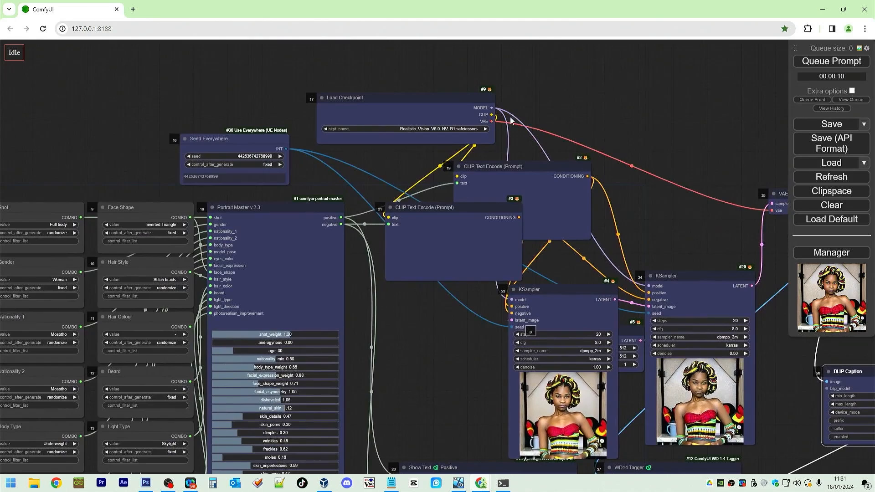
click(454, 129)
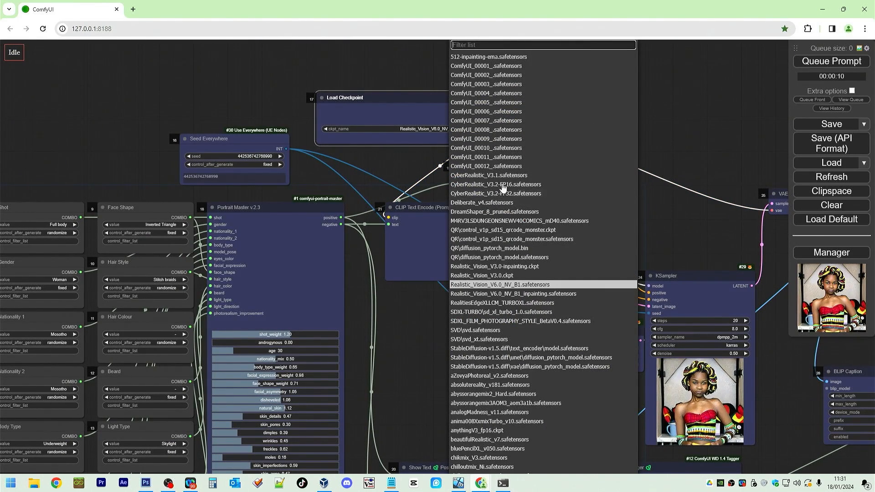
scroll(501, 169, down, 5)
click(501, 166)
click(831, 61)
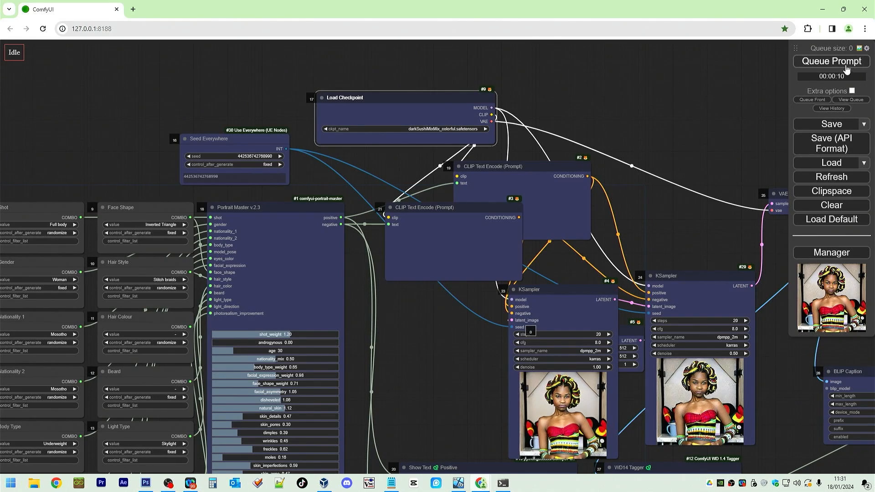
- Select the whole prompt text in the Show Text Positive node to examine it
drag(690, 234, 526, 109)
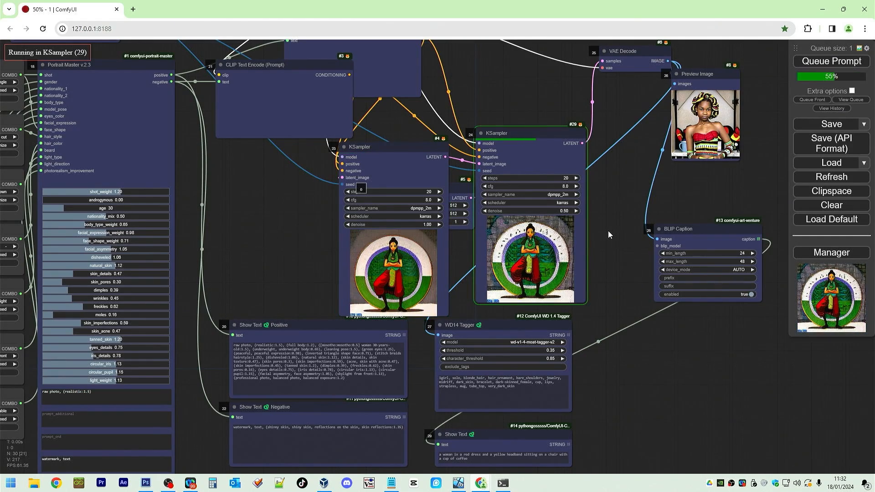
drag(685, 356, 801, 276)
scroll(449, 305, up, 5)
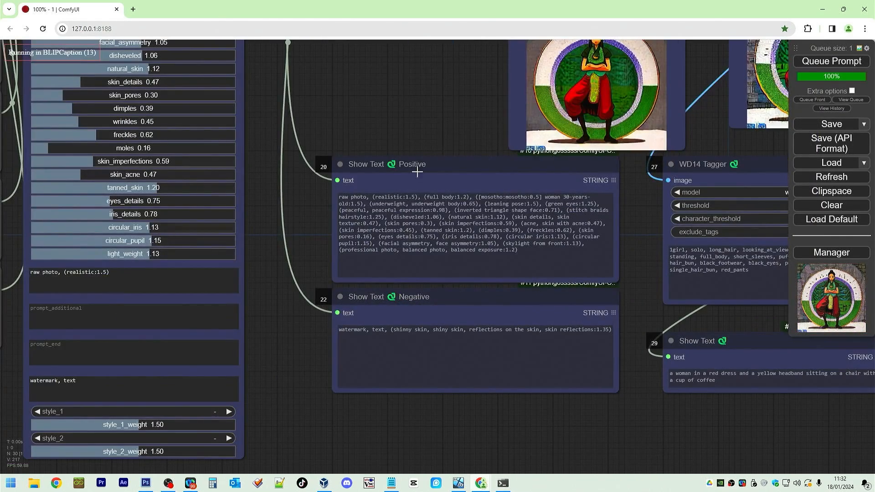
drag(518, 250, 330, 193)
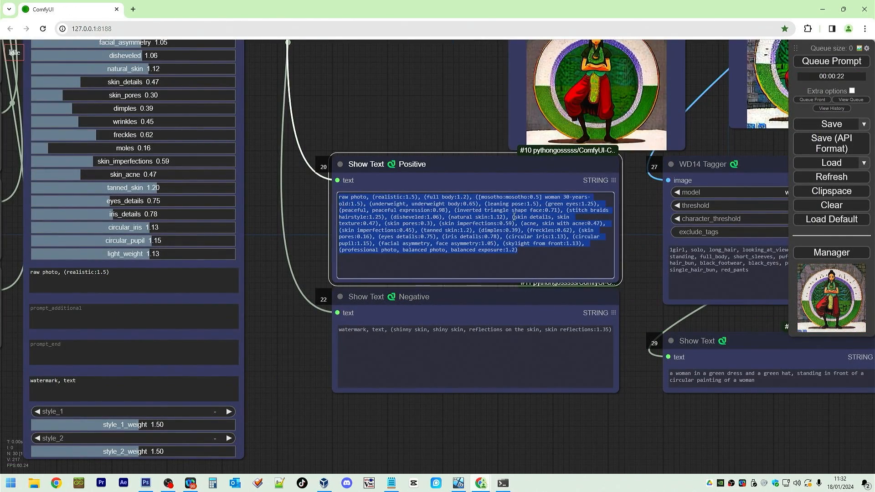
- Compare the Show Text Positive prompt with the WD14 Tagger tags and the caption in the Show Text node below them
drag(651, 253, 532, 305)
drag(825, 417, 769, 401)
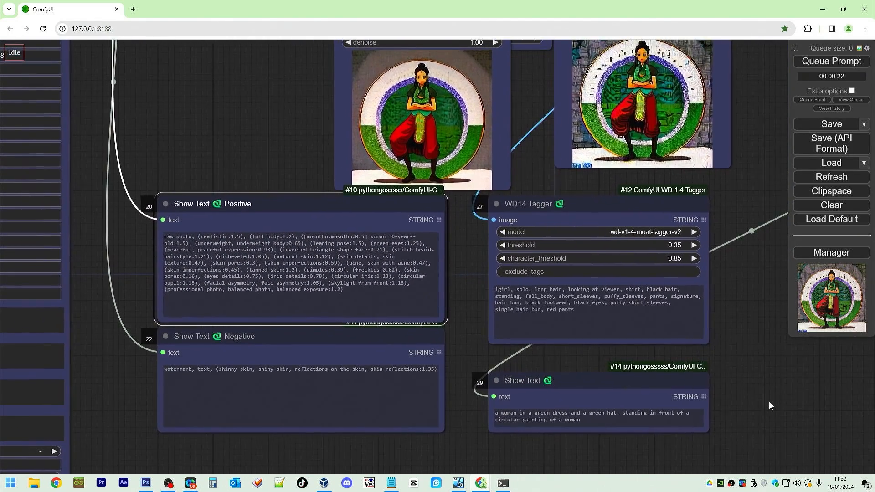
click(594, 204)
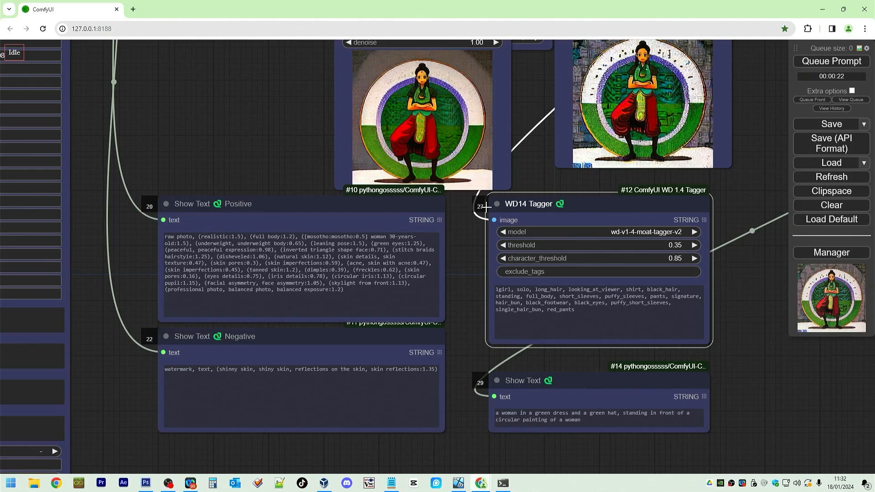
click(278, 204)
scroll(523, 341, down, 10)
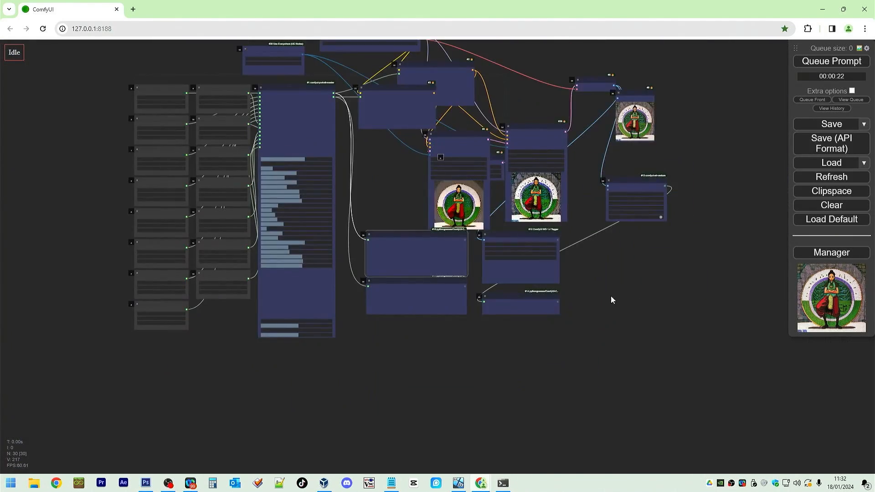
scroll(477, 326, up, 5)
scroll(477, 328, down, 6)
scroll(477, 329, up, 4)
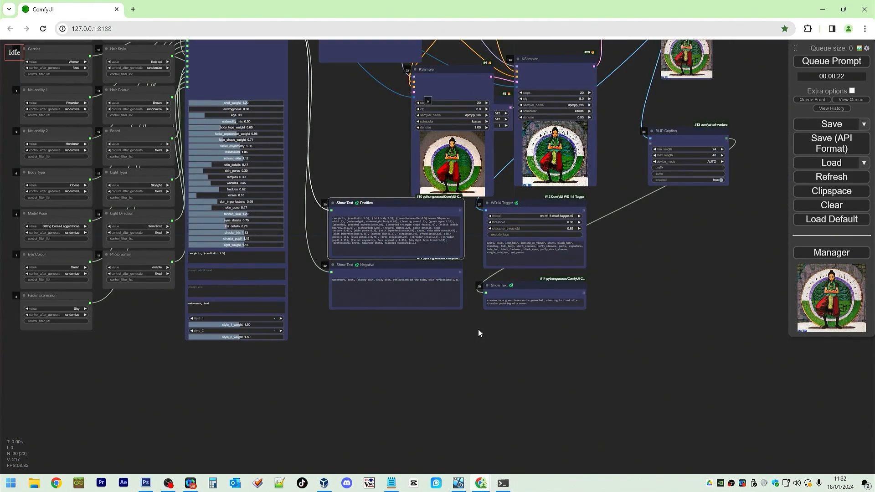
- Paste two copies of the CLIP Text Encode node in the empty area and connect Show Text Negative's string to the lower copy
drag(651, 281, 608, 451)
click(335, 182)
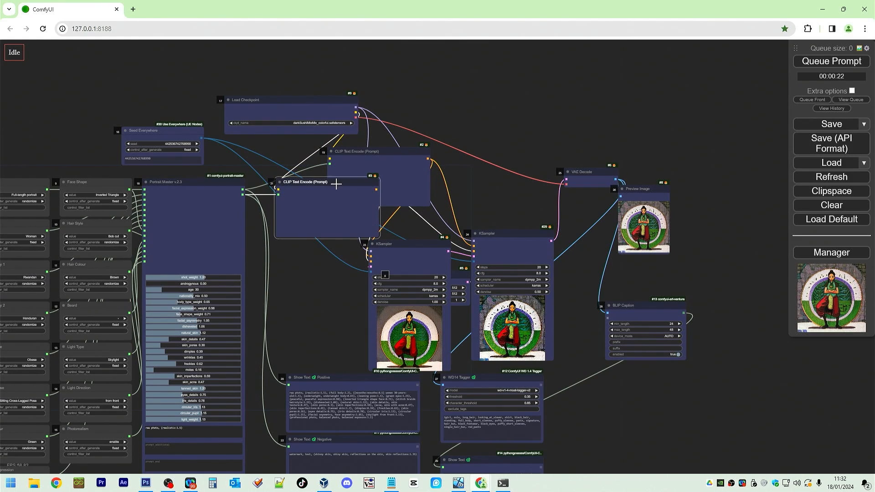
key(ctrl+v)
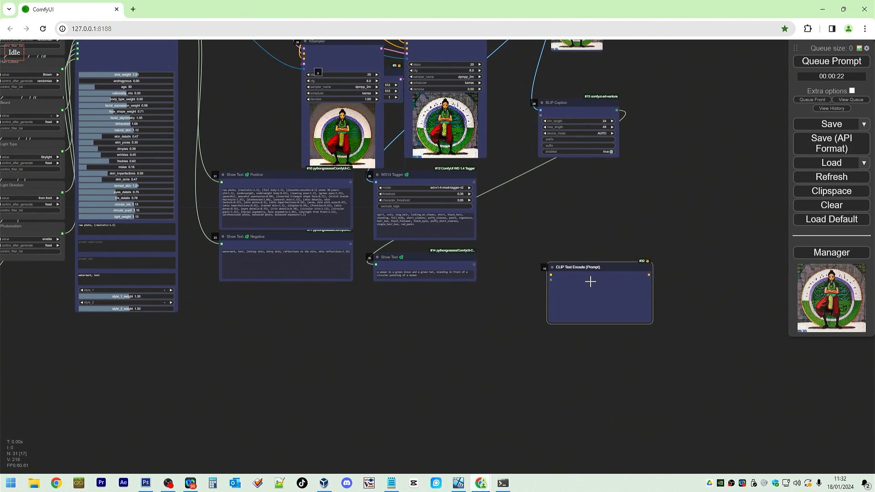
key(ctrl+v)
scroll(523, 228, up, 3)
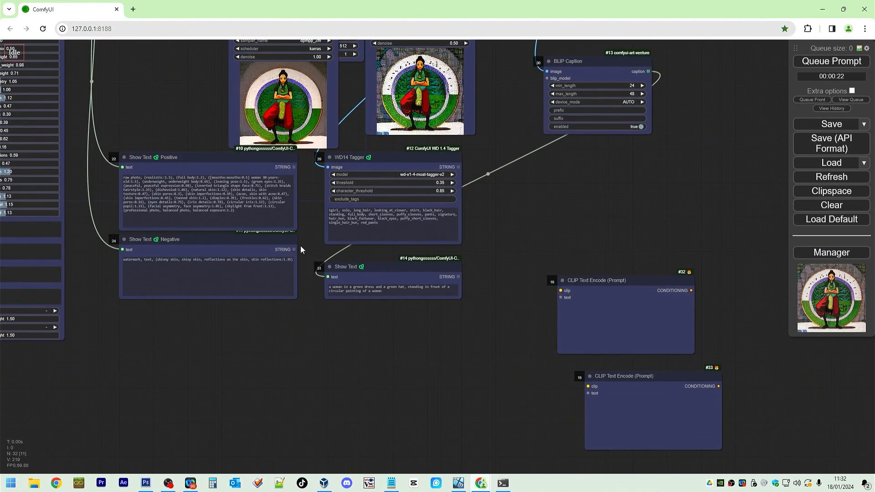
drag(294, 249, 587, 393)
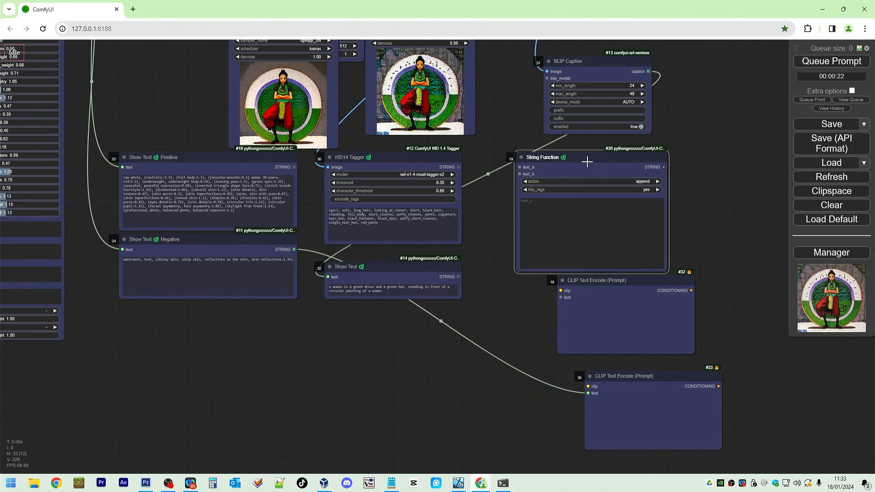
- Connect a String Function node's output to the upper new CLIP Text Encode, with Show Text Positive as text_a and WD14 Tagger as text_b
drag(587, 162, 655, 162)
drag(562, 297, 734, 168)
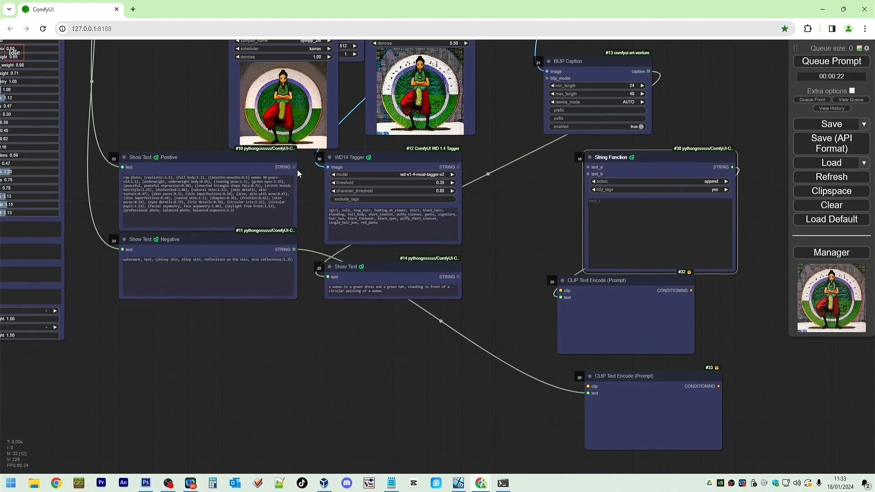
drag(295, 167, 587, 167)
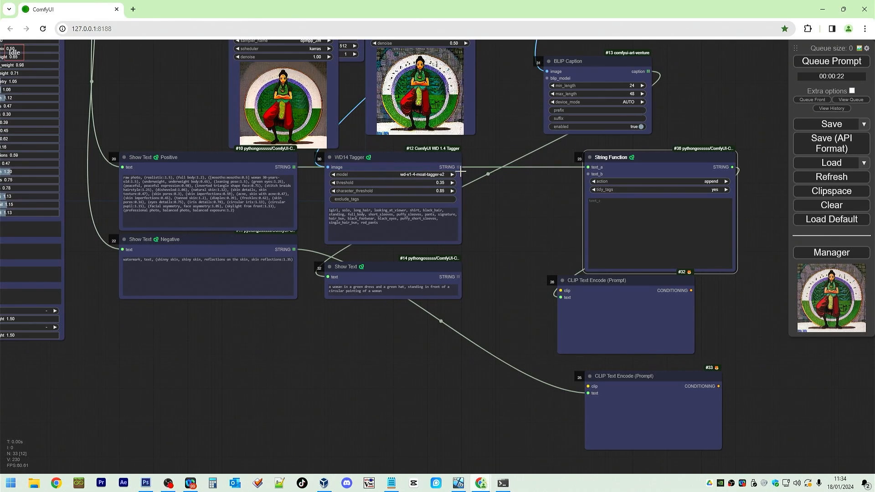
drag(458, 167, 589, 175)
- Move the String Function node closer to WD14 Tagger and stack the two new CLIP Text Encode nodes to its right
drag(751, 302, 605, 291)
drag(514, 147, 460, 133)
drag(504, 269, 682, 133)
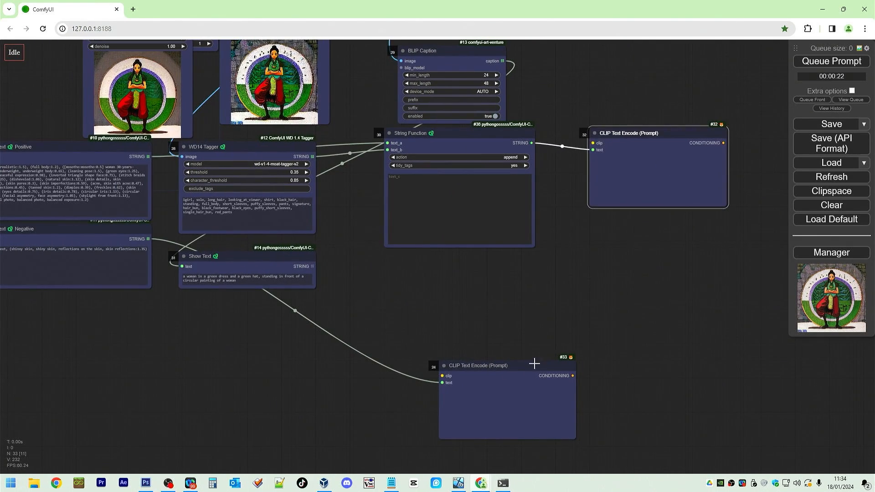
drag(534, 364, 685, 242)
- Connect Load Checkpoint's CLIP output to the clip inputs of both new CLIP Text Encode nodes
drag(673, 357, 583, 428)
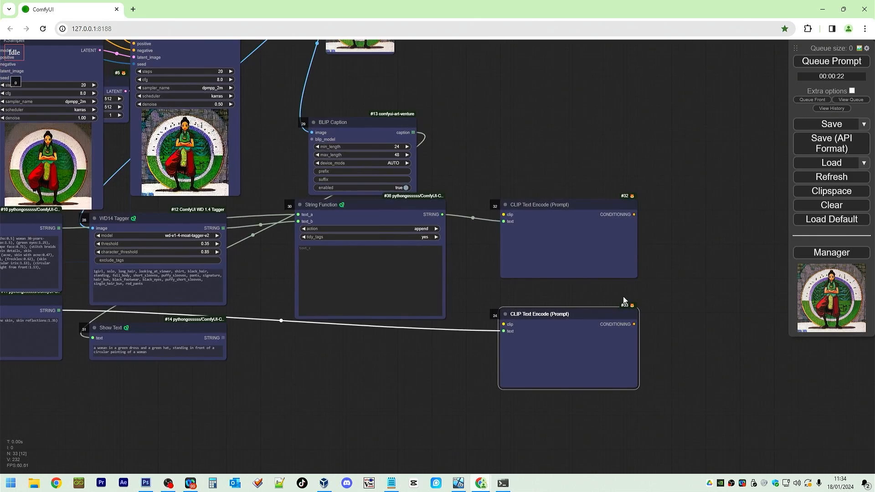
scroll(566, 147, down, 12)
scroll(338, 187, up, 6)
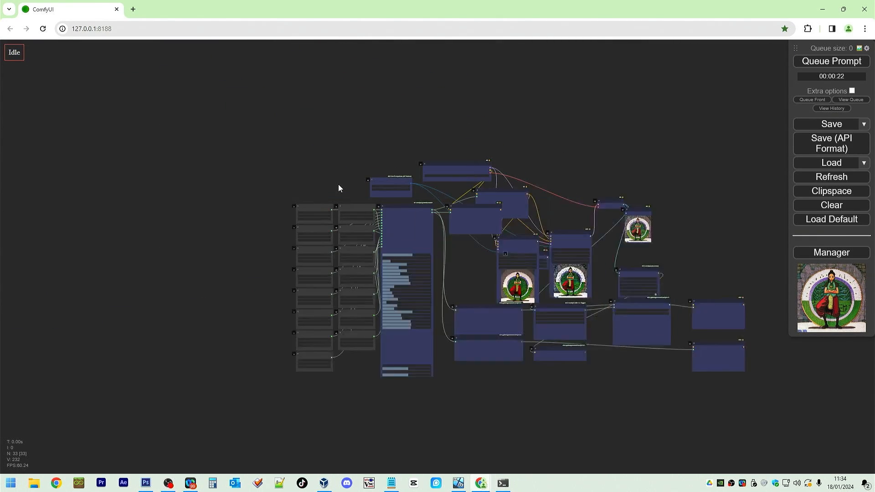
scroll(512, 244, up, 2)
drag(609, 198, 479, 169)
drag(371, 95, 730, 334)
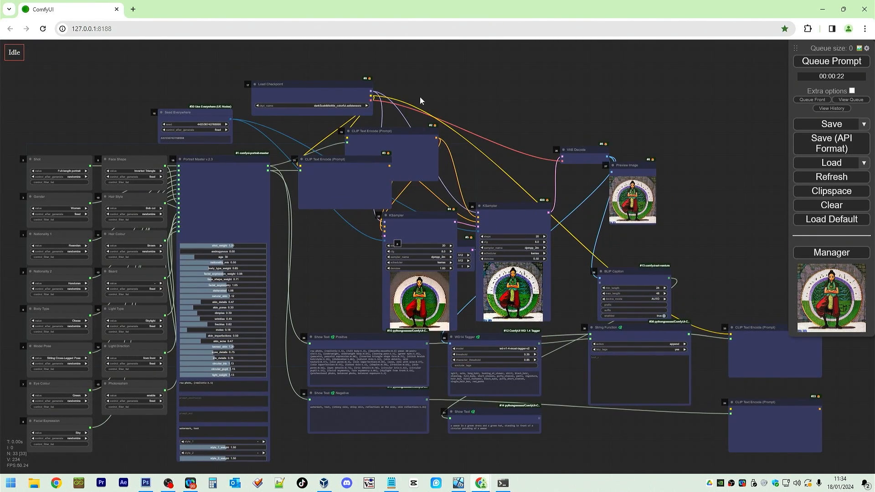
drag(370, 96, 773, 420)
- Add a KSampler node beside the new CLIP Text Encode nodes and connect Load Checkpoint's MODEL output to its model input
scroll(600, 207, up, 10)
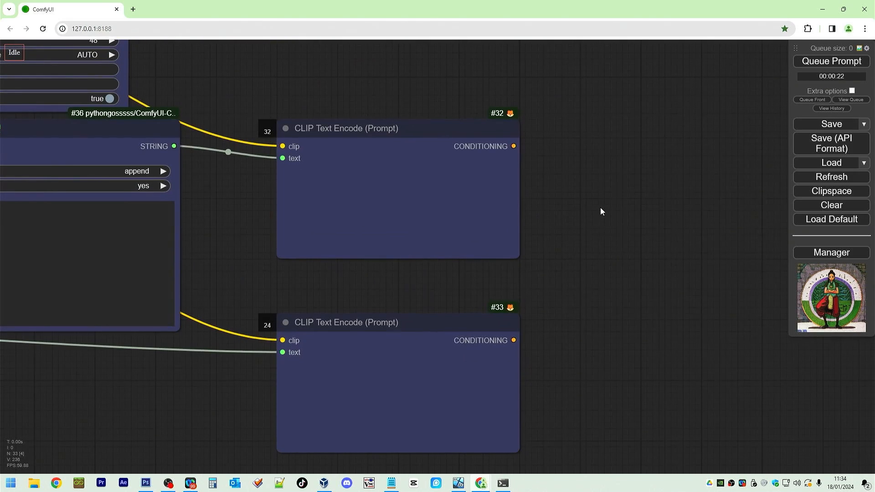
double_click(600, 207)
text(ksam)
key(Return)
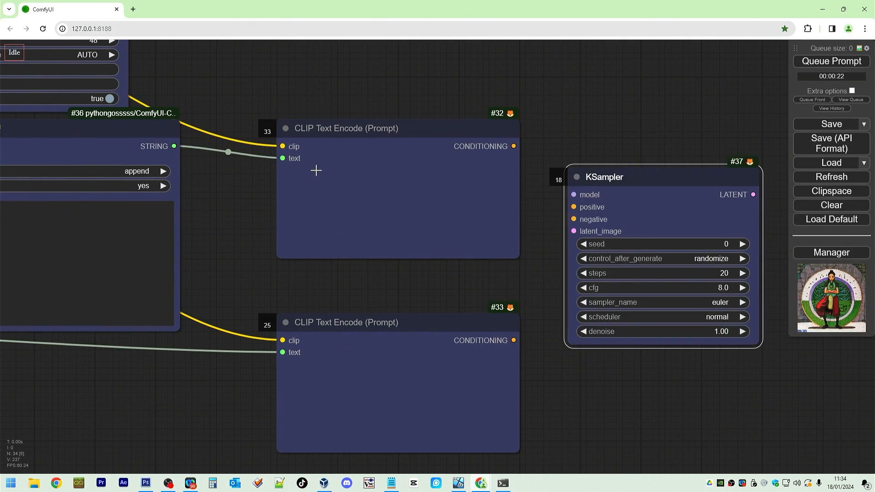
scroll(316, 170, down, 7)
drag(316, 170, 420, 168)
drag(367, 133, 412, 232)
scroll(413, 231, down, 2)
drag(47, 49, 566, 337)
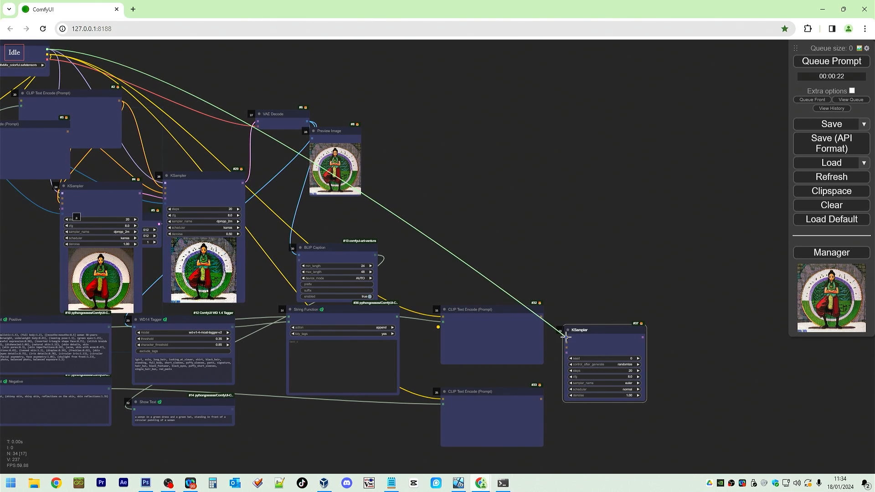
- Connect the upper and lower new encoders to the new KSampler's positive and negative inputs, and Empty Latent Image to its latent_image
scroll(572, 363, up, 5)
drag(606, 234, 603, 138)
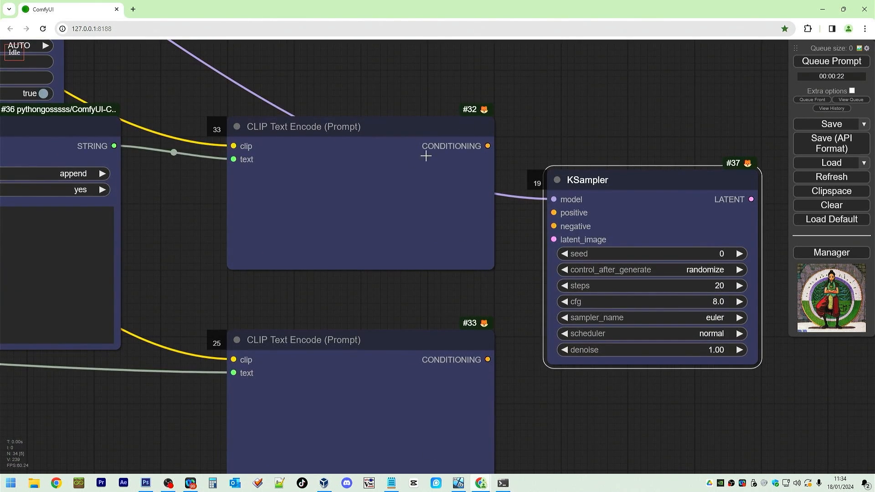
drag(488, 145, 554, 213)
drag(494, 360, 553, 226)
scroll(342, 206, down, 10)
scroll(264, 206, up, 4)
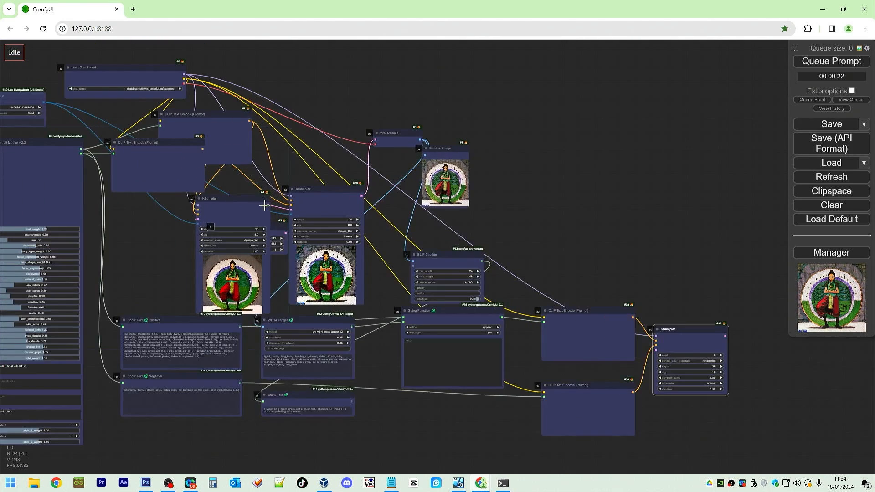
drag(285, 234, 656, 350)
- Add a VAE Decode node after the new KSampler and connect the KSampler's LATENT and Load Checkpoint's VAE outputs to it
scroll(762, 406, up, 10)
drag(762, 406, 564, 363)
double_click(480, 191)
text(vae)
click(526, 212)
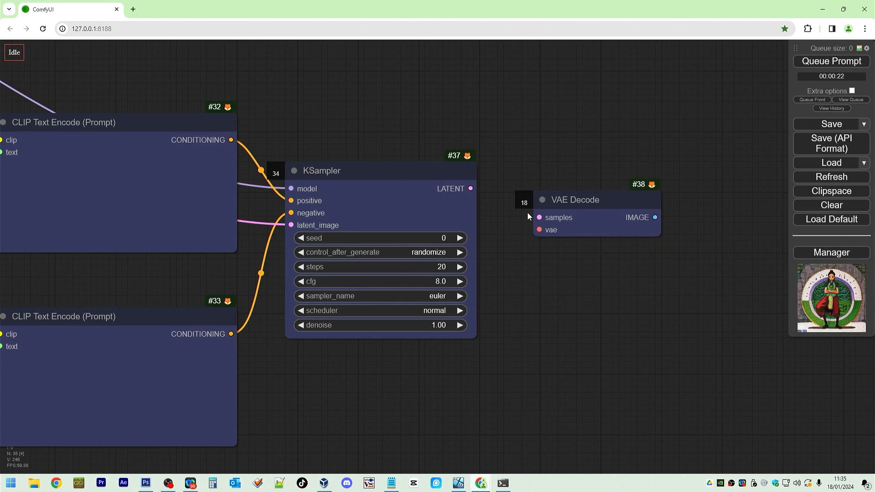
drag(470, 189, 549, 222)
scroll(284, 113, down, 9)
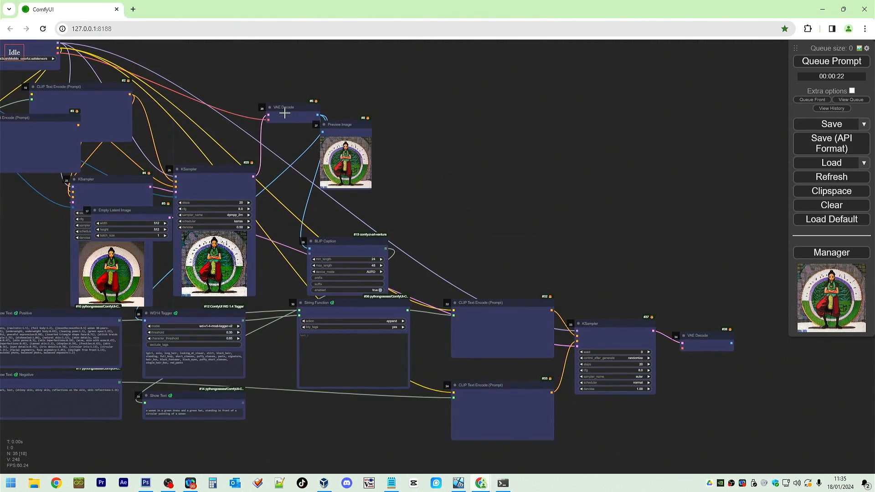
drag(58, 53, 682, 348)
- Add a Preview Image node and connect the new VAE Decode's IMAGE output to it
scroll(729, 385, up, 10)
drag(752, 360, 539, 295)
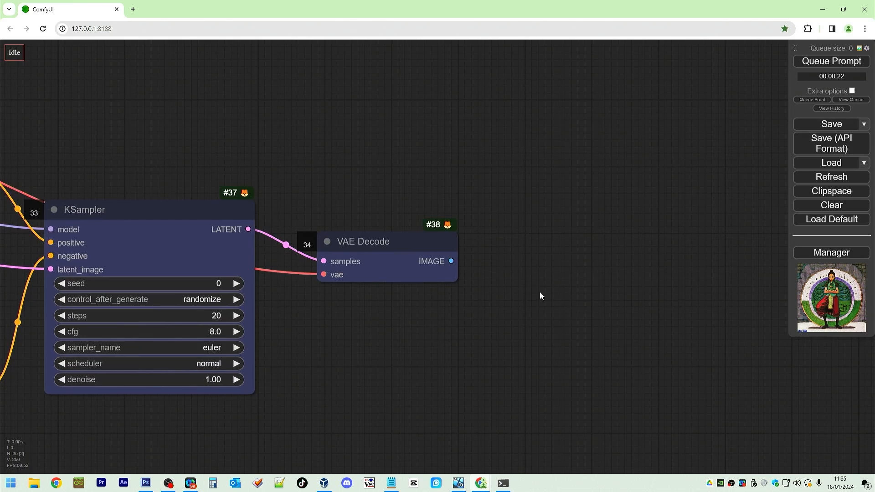
double_click(521, 276)
text(image)
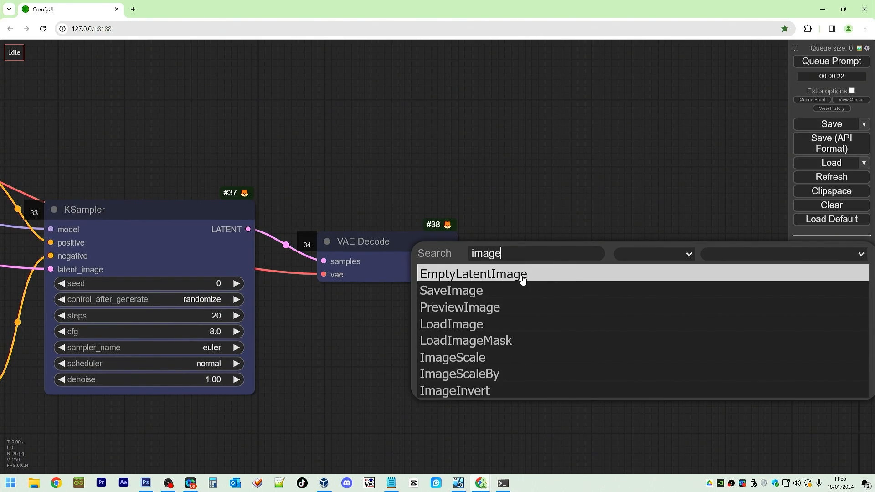
click(499, 307)
drag(452, 261, 527, 285)
- Check the prompt path through the extended node chain and generate an image with it
scroll(440, 324, down, 15)
drag(325, 350, 614, 333)
scroll(231, 290, up, 7)
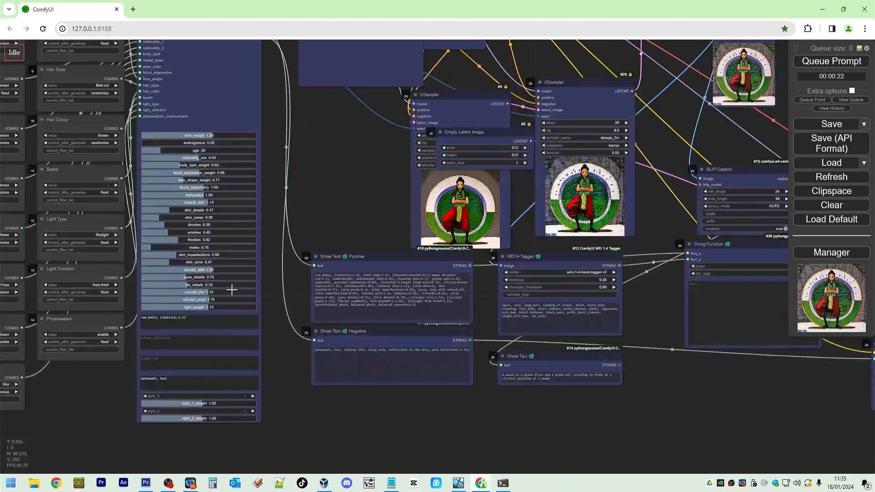
drag(289, 193, 333, 273)
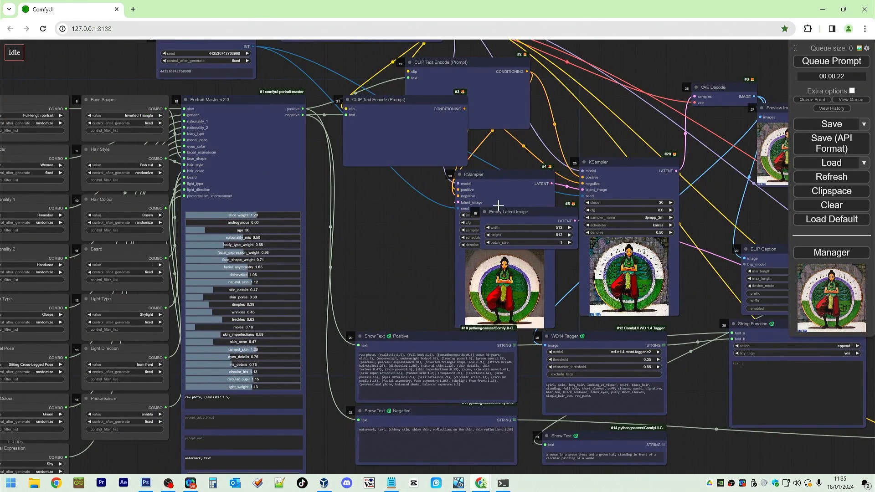
drag(439, 272, 249, 126)
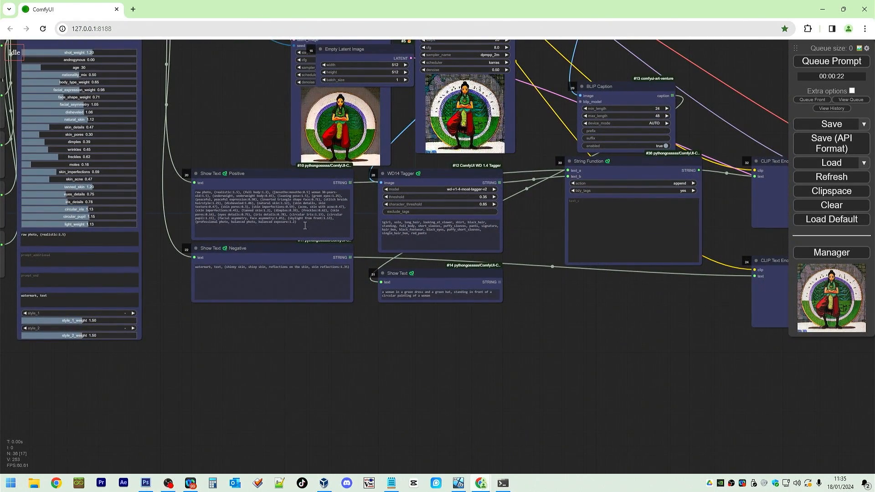
drag(702, 354, 442, 376)
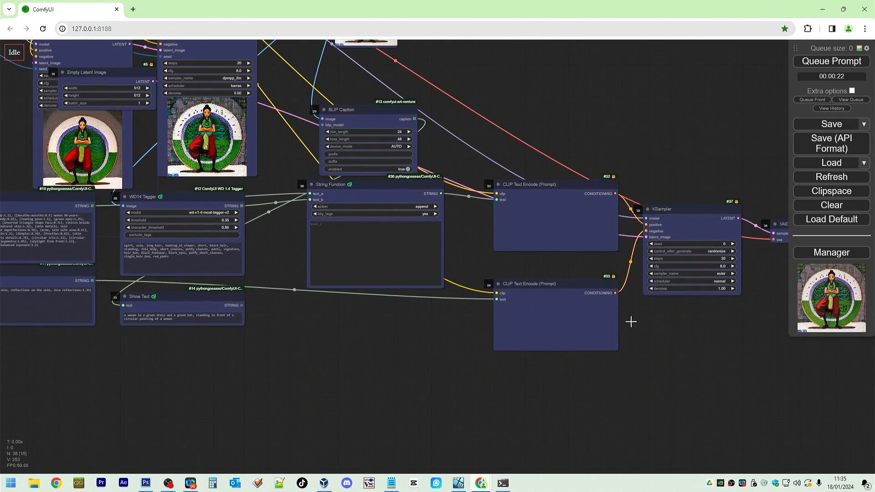
click(839, 64)
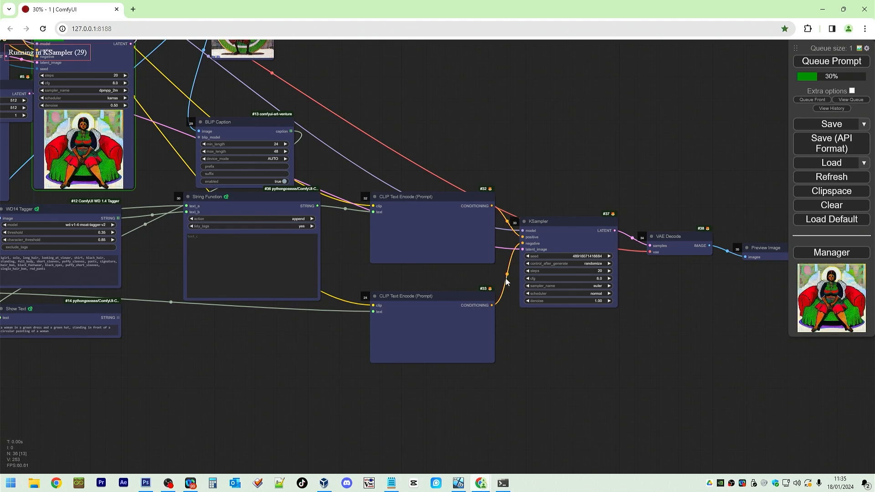
drag(633, 319, 516, 338)
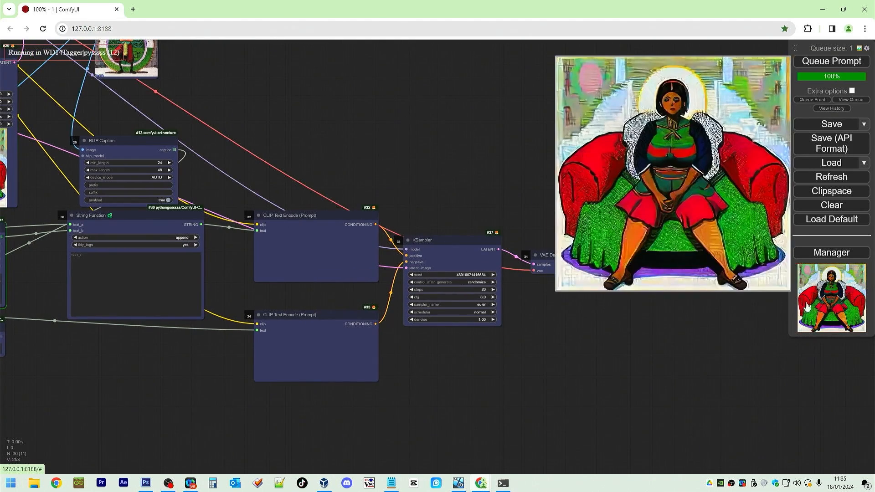
- Place the two Preview Image nodes side by side above the new KSampler and generate another image for comparison
drag(608, 358, 661, 429)
drag(178, 70, 561, 176)
drag(702, 338, 626, 175)
scroll(695, 251, up, 9)
drag(679, 244, 699, 282)
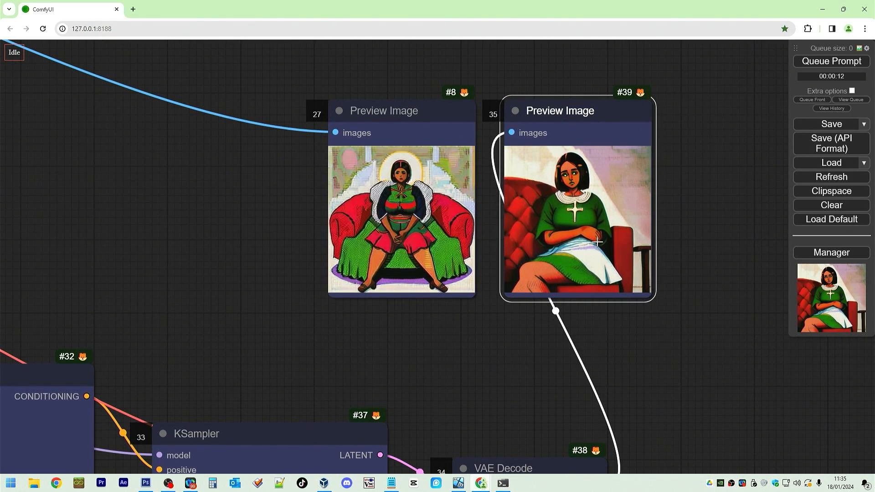
click(827, 64)
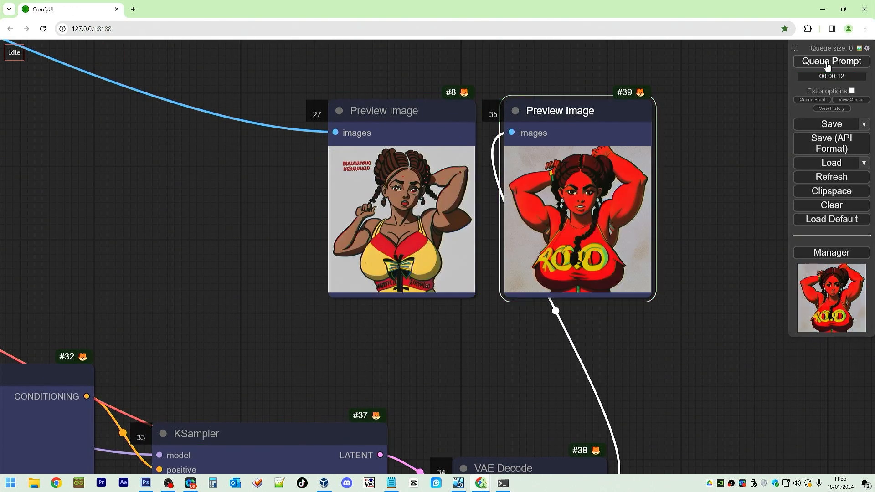
- Switch the Load Checkpoint model to realismEngineSDXL_v30VAE.safetensors, generate an image and view both previews
scroll(152, 129, down, 6)
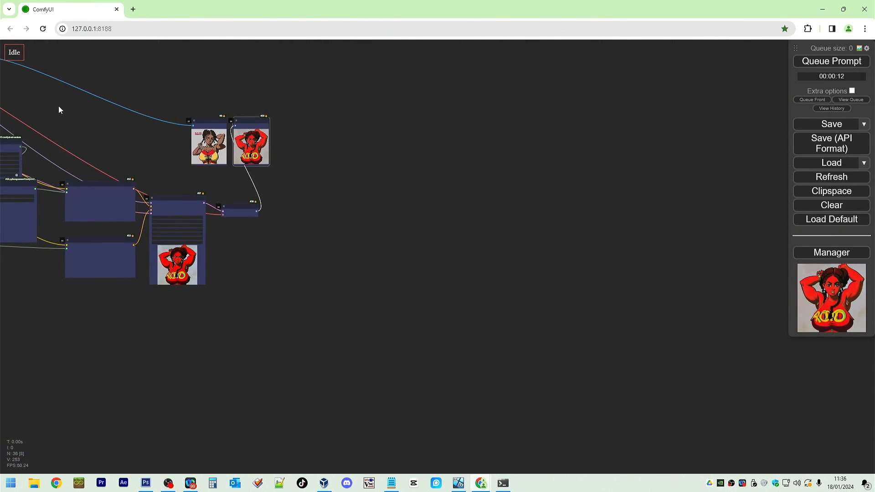
drag(58, 110, 606, 258)
scroll(292, 134, up, 15)
click(360, 323)
text(realism)
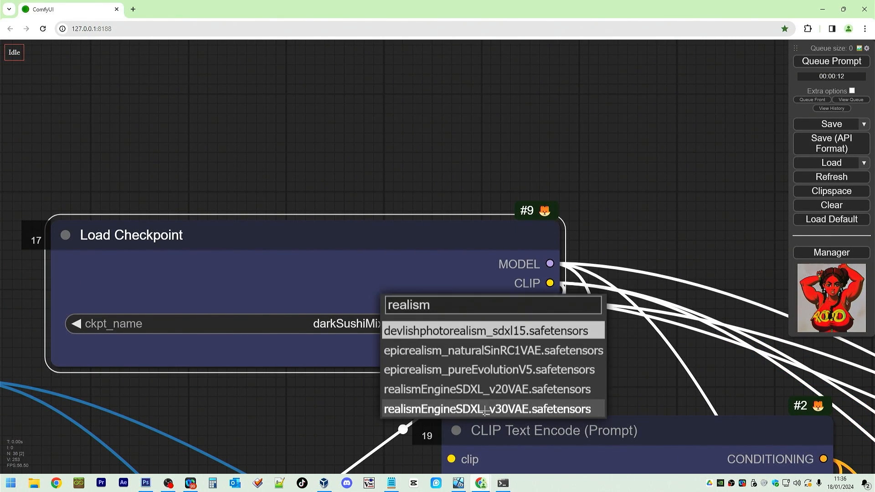
click(484, 412)
click(820, 62)
scroll(625, 324, down, 10)
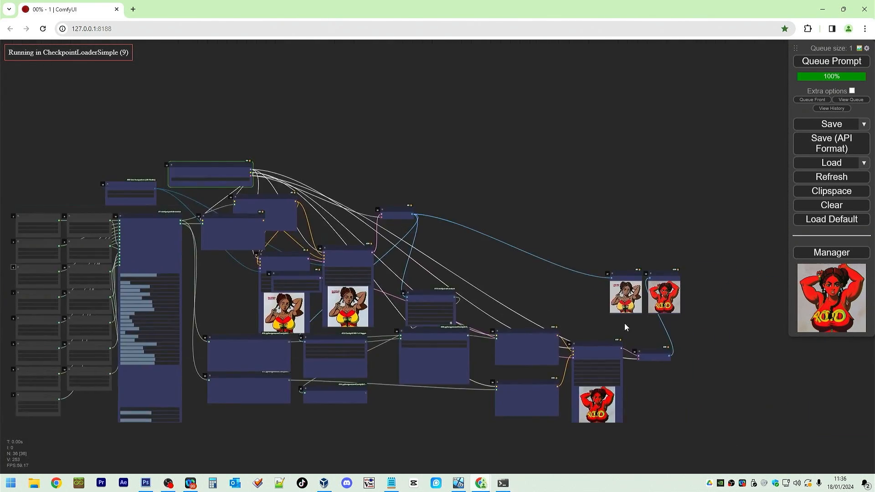
scroll(661, 314, up, 9)
drag(683, 258, 666, 279)
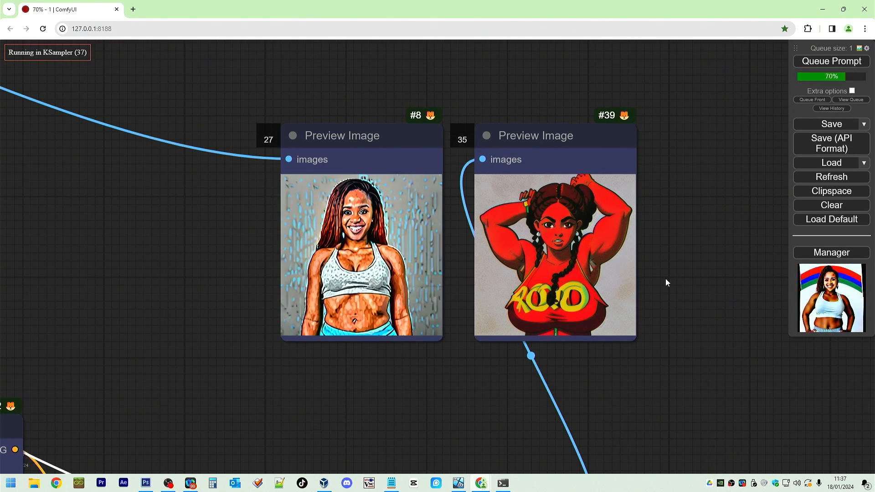
- Move the Empty Latent Image node to the left of the first KSampler, clear of its settings
scroll(358, 302, down, 6)
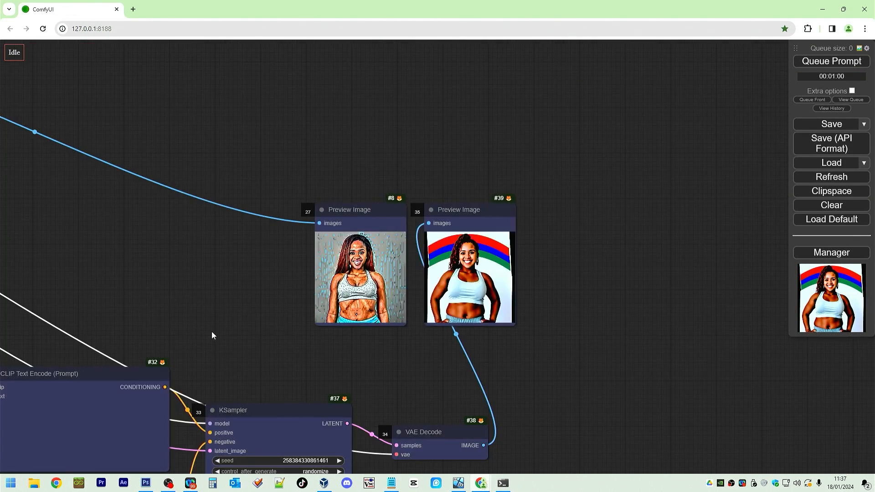
drag(211, 332, 699, 209)
drag(289, 107, 618, 158)
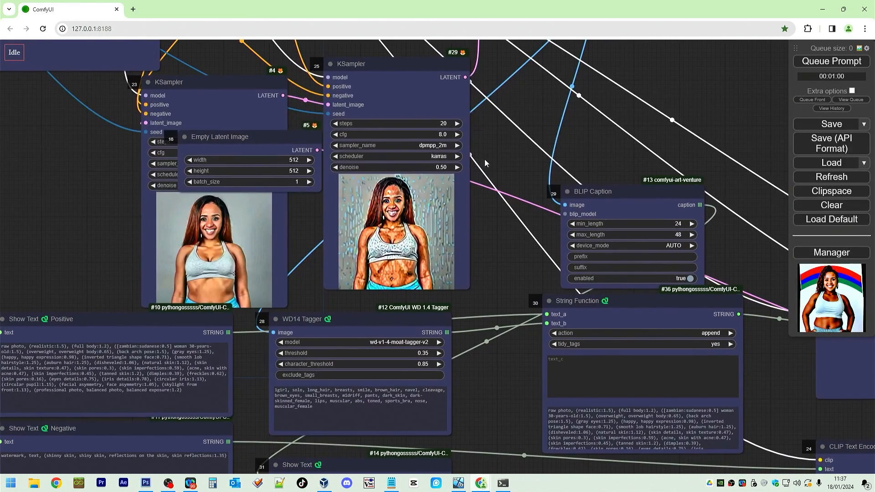
drag(295, 134, 94, 204)
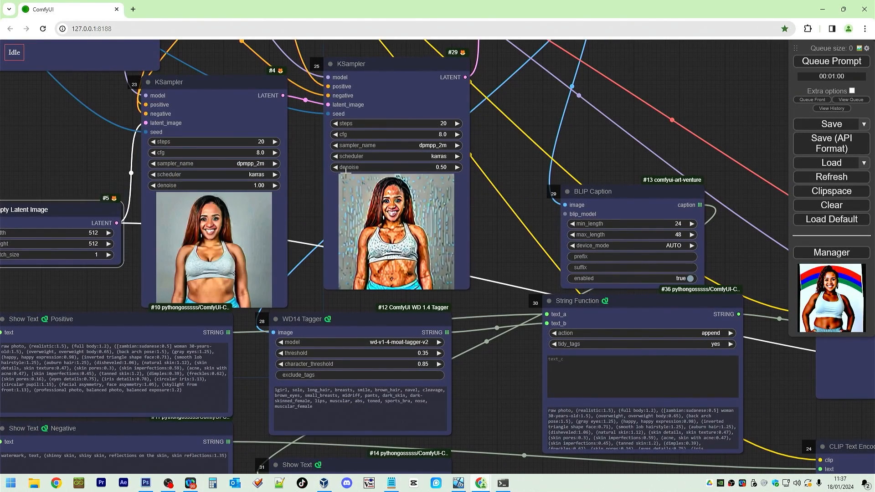
- Set the cfg to 3 in the second KSampler (#29) and the first KSampler (#4)
click(443, 134)
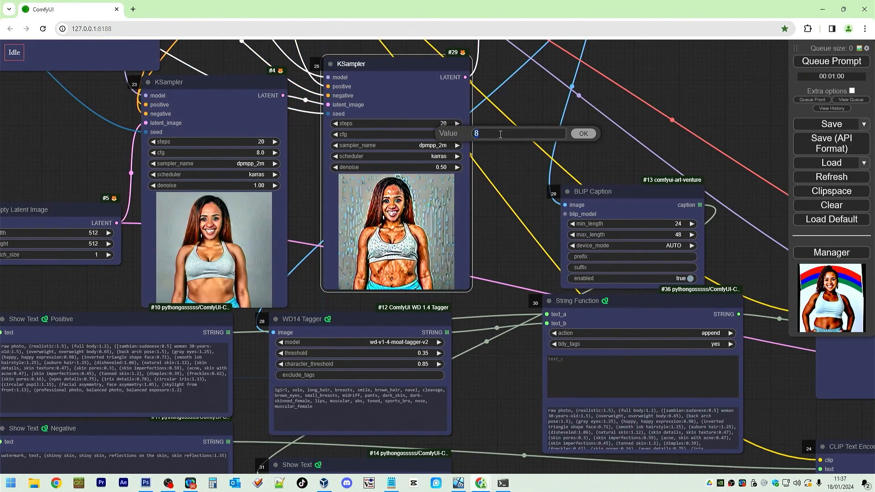
text(3)
key(Return)
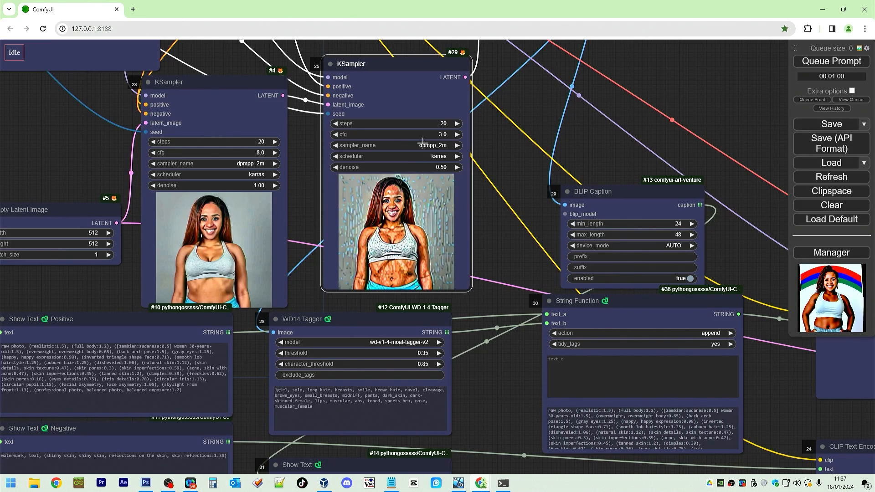
click(267, 153)
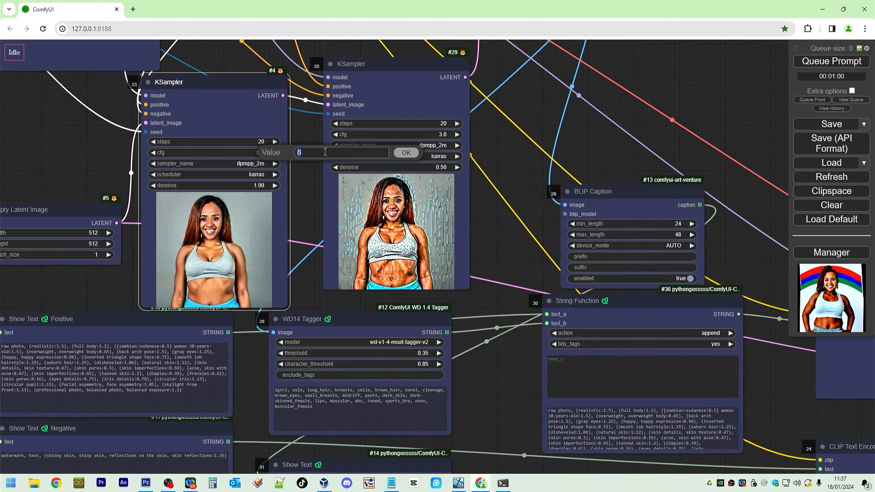
text(3)
key(Return)
- Set sampler_name to euler and scheduler to normal in KSamplers #4 and #29, and generate an image
click(264, 165)
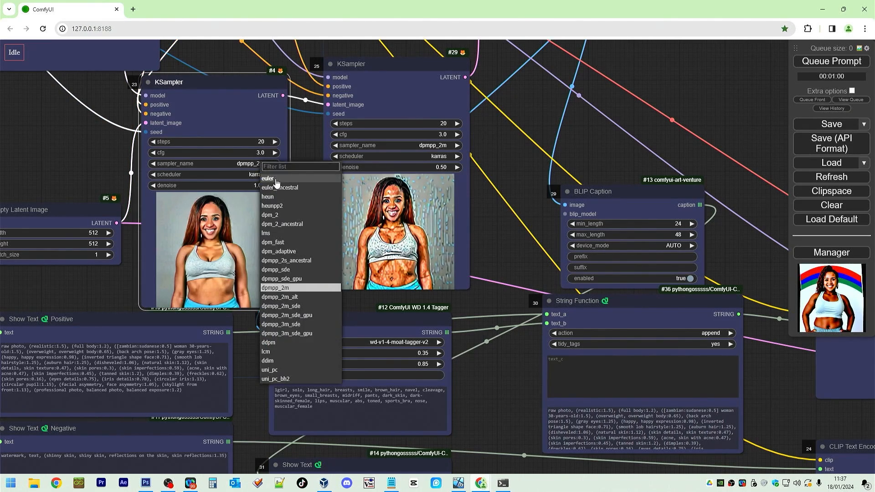
click(275, 180)
click(266, 175)
click(271, 180)
click(447, 145)
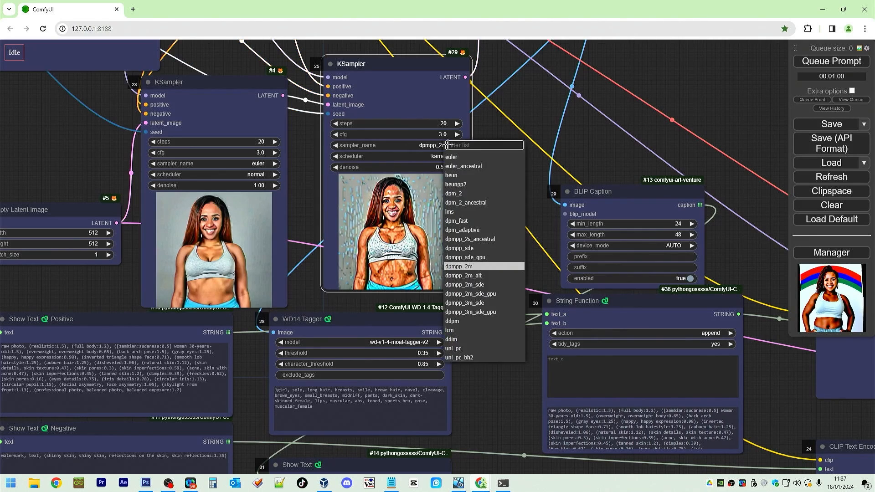
click(451, 156)
click(433, 156)
click(436, 164)
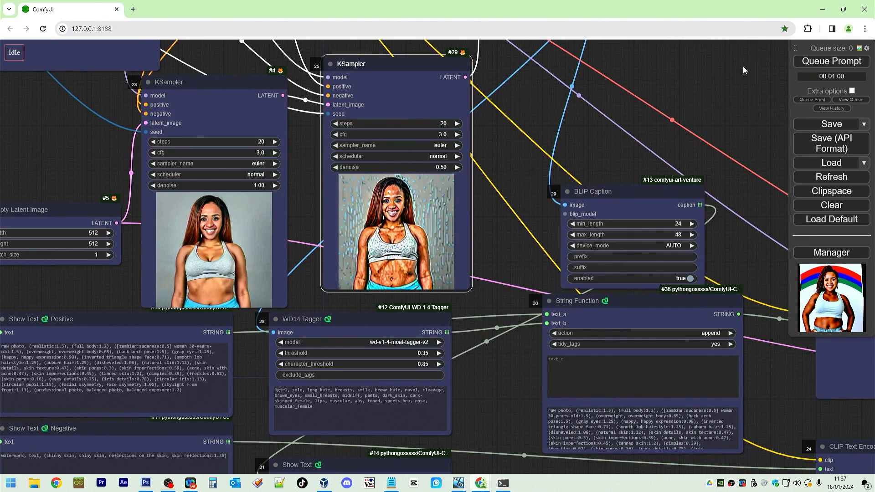
click(831, 61)
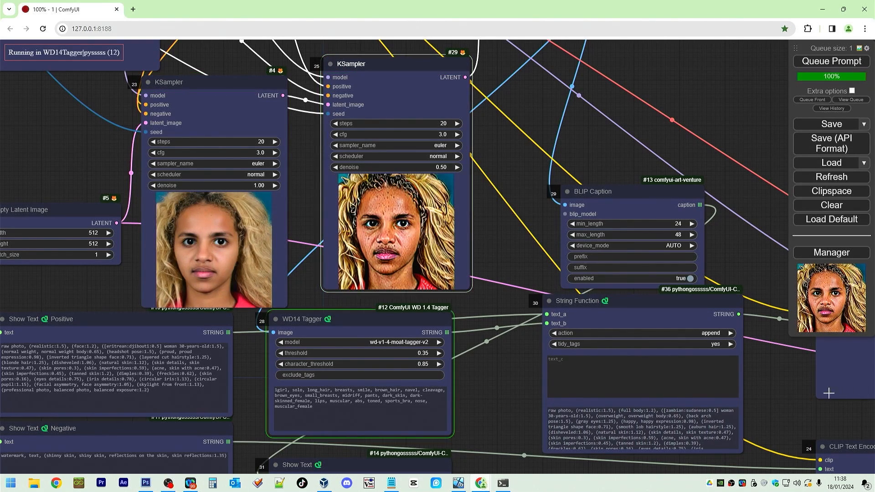
- Set the denoise of KSampler #29 to 0.1, generate another image and view the two Preview Image nodes up close
click(441, 167)
text(0)
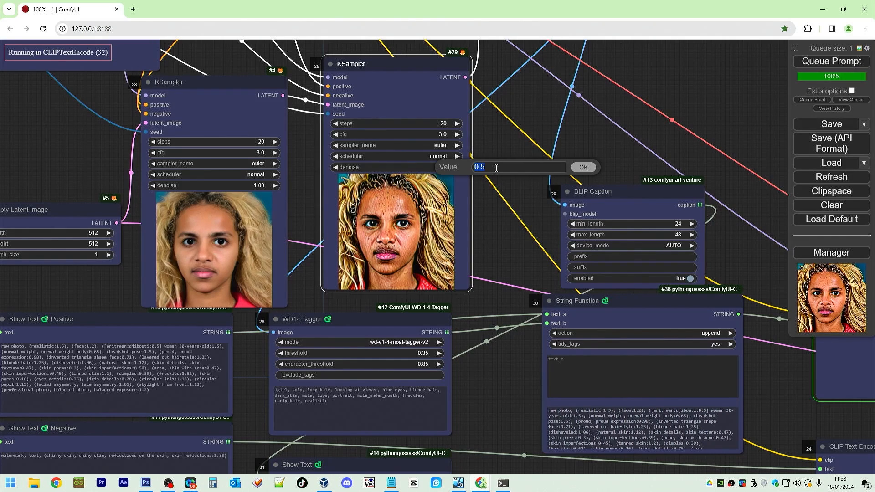
text(.1)
key(Return)
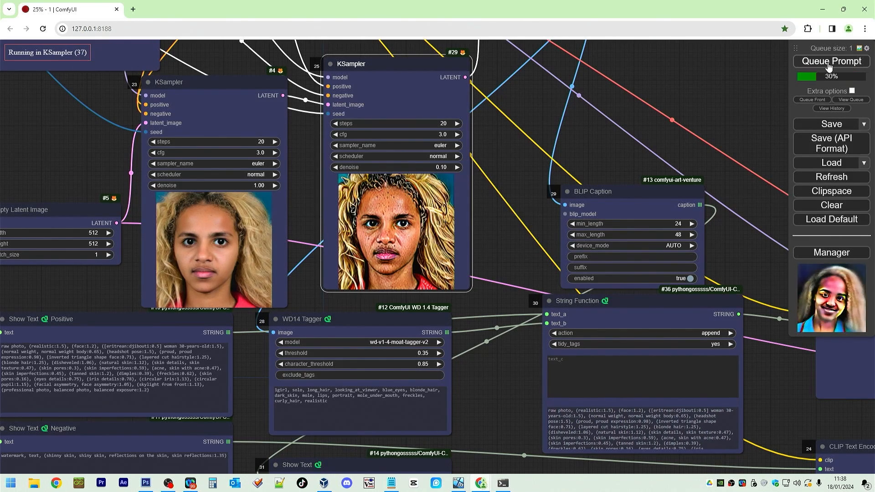
click(829, 64)
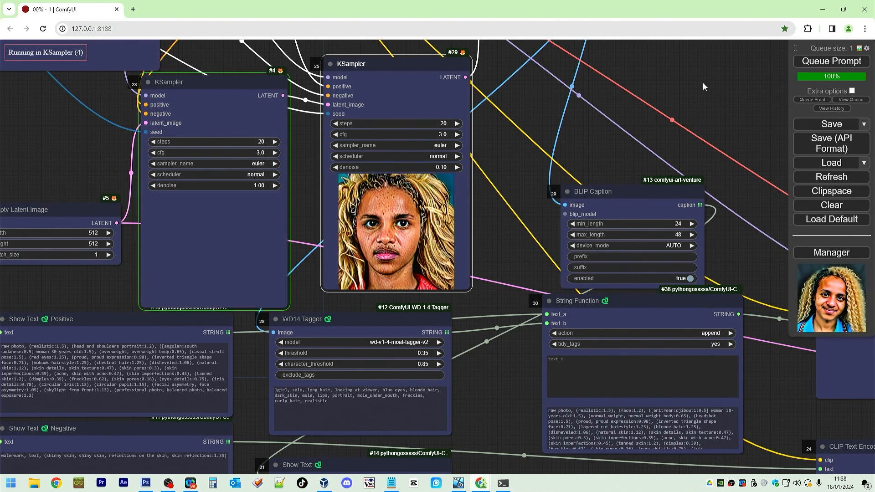
drag(780, 382, 167, 291)
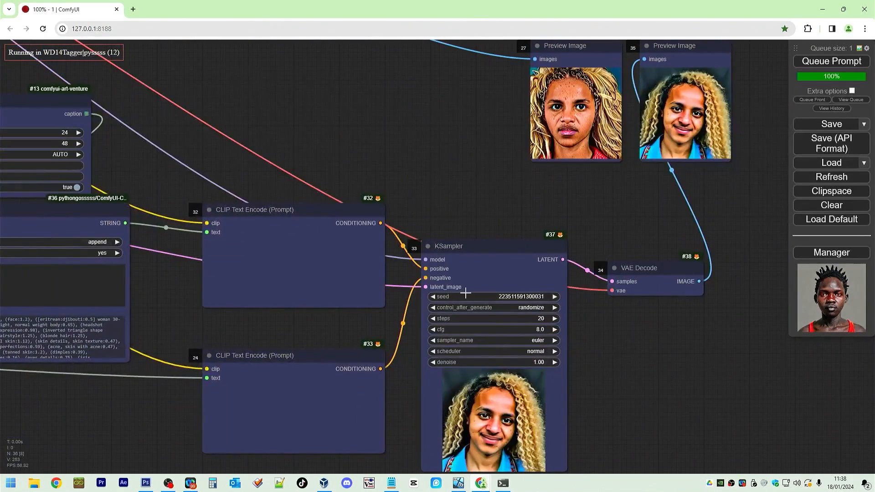
drag(727, 176, 658, 335)
scroll(657, 334, up, 6)
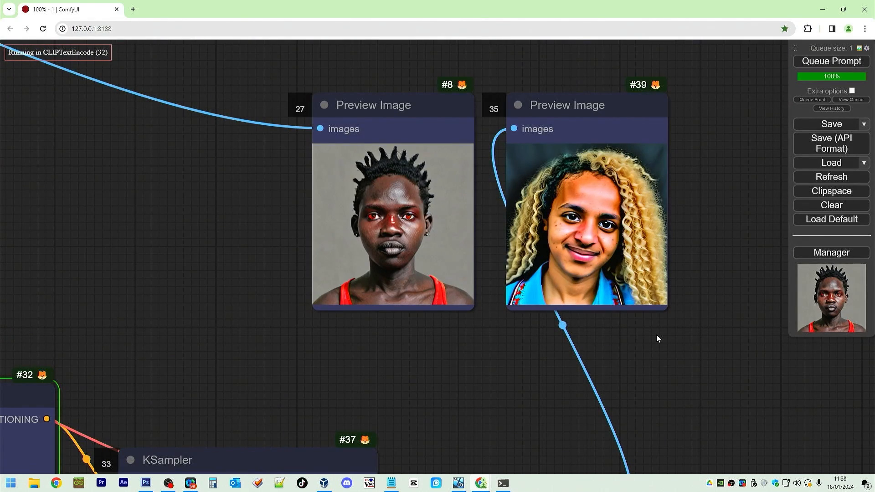